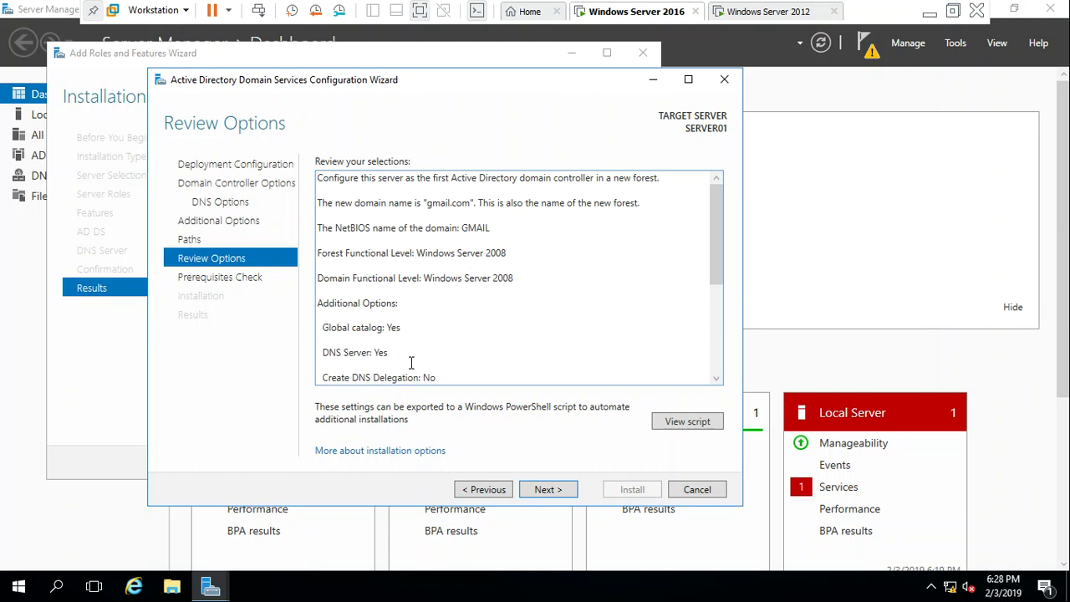
Scroll to the end of Review Options and open the gmail.com deployment script in Notepad
{"action": "left_click", "coordinate": [717, 358]}
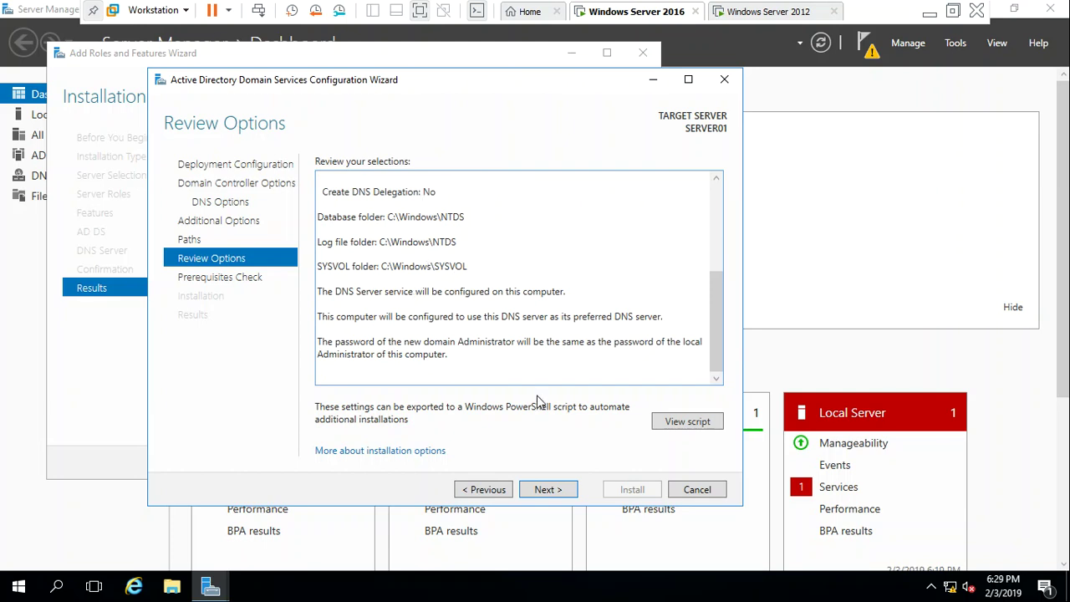
{"action": "left_click", "coordinate": [681, 426]}
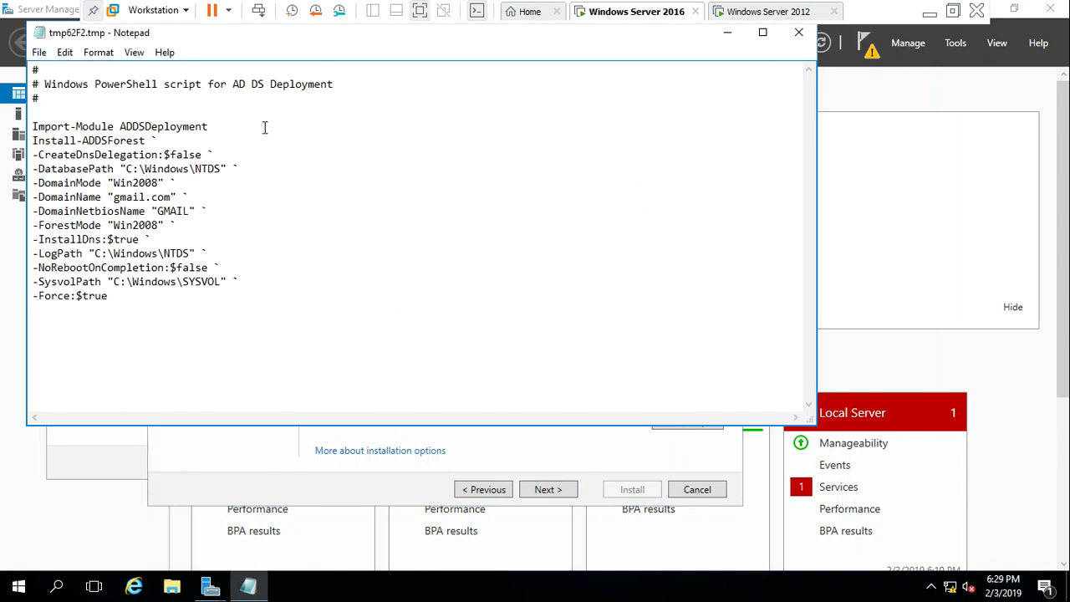
Start Save As and name the script "adds.ps1" enclosed in quotes
{"action": "left_click", "coordinate": [40, 51]}
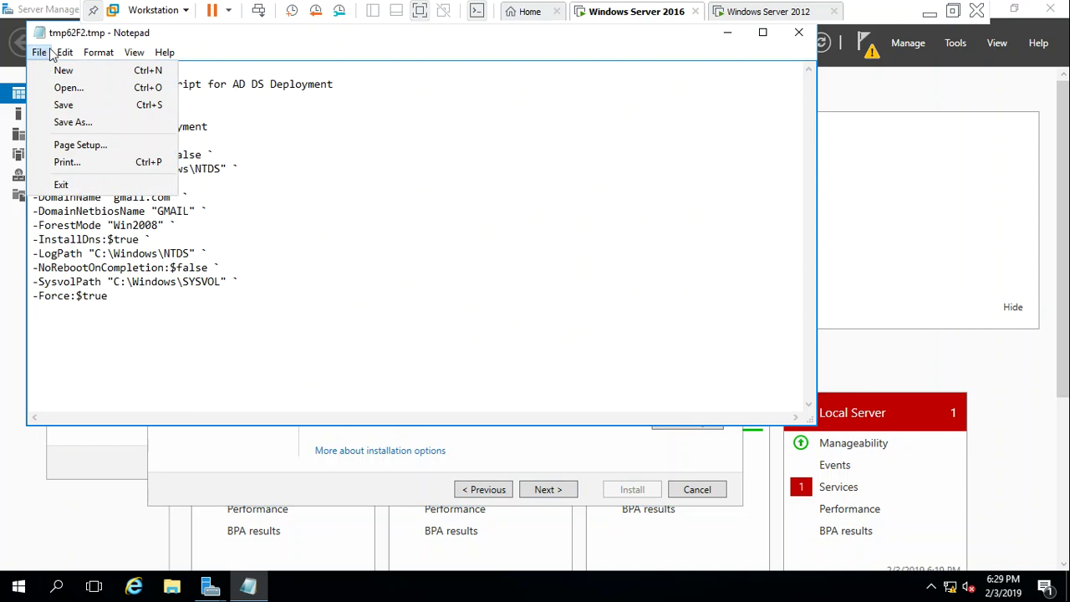
{"action": "mouse_move", "coordinate": [60, 55]}
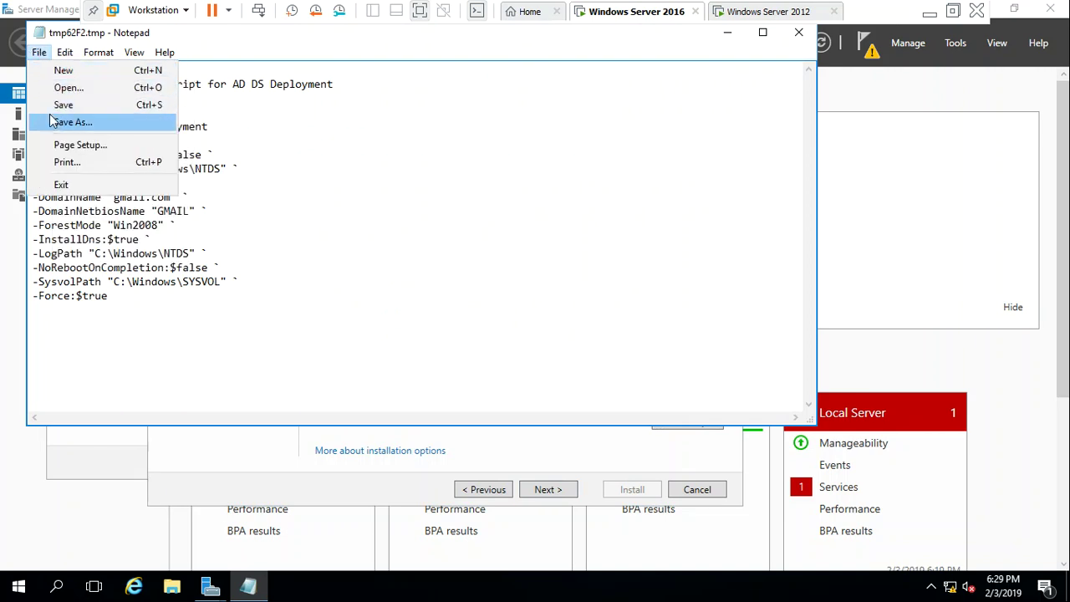
{"action": "left_click", "coordinate": [52, 122]}
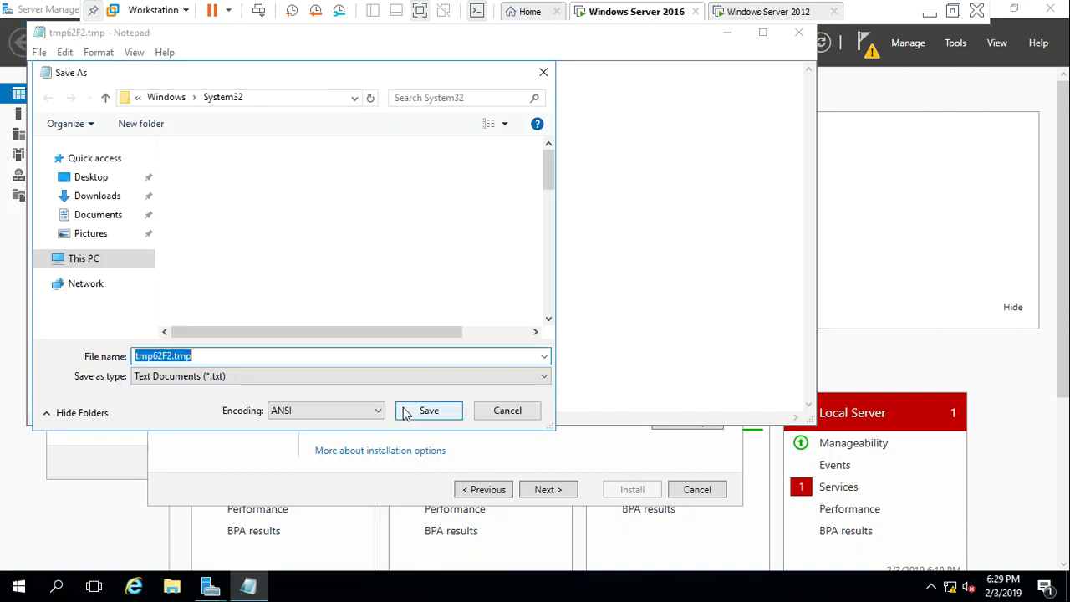
{"action": "key", "text": "BackSpace"}
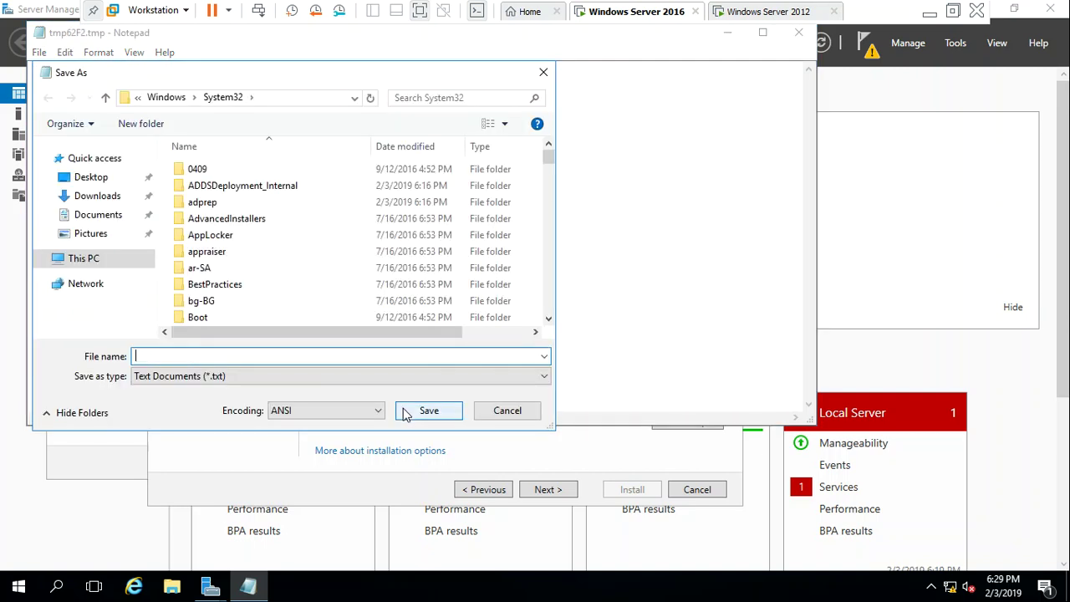
{"action": "type", "text": "adds"}
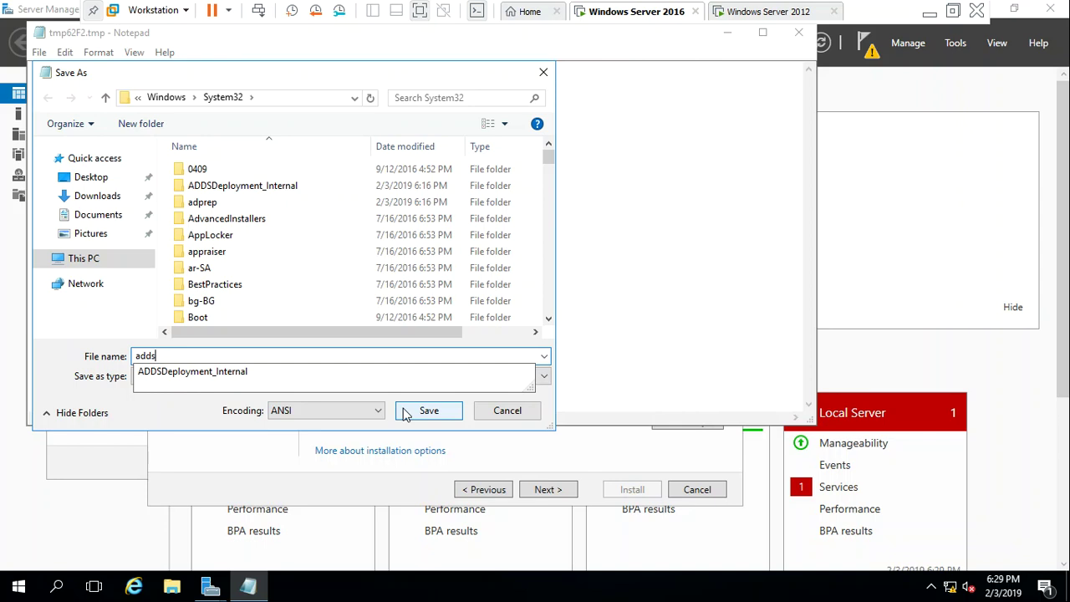
{"action": "type", "text": ".ps1\""}
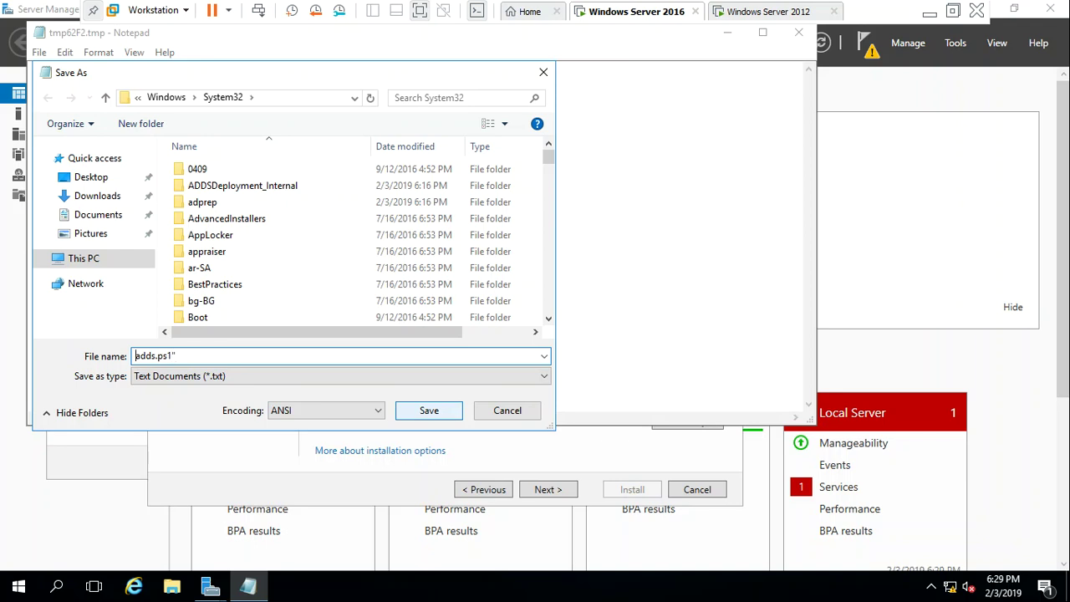
{"action": "key", "text": "Home"}
{"action": "type", "text": "\""}
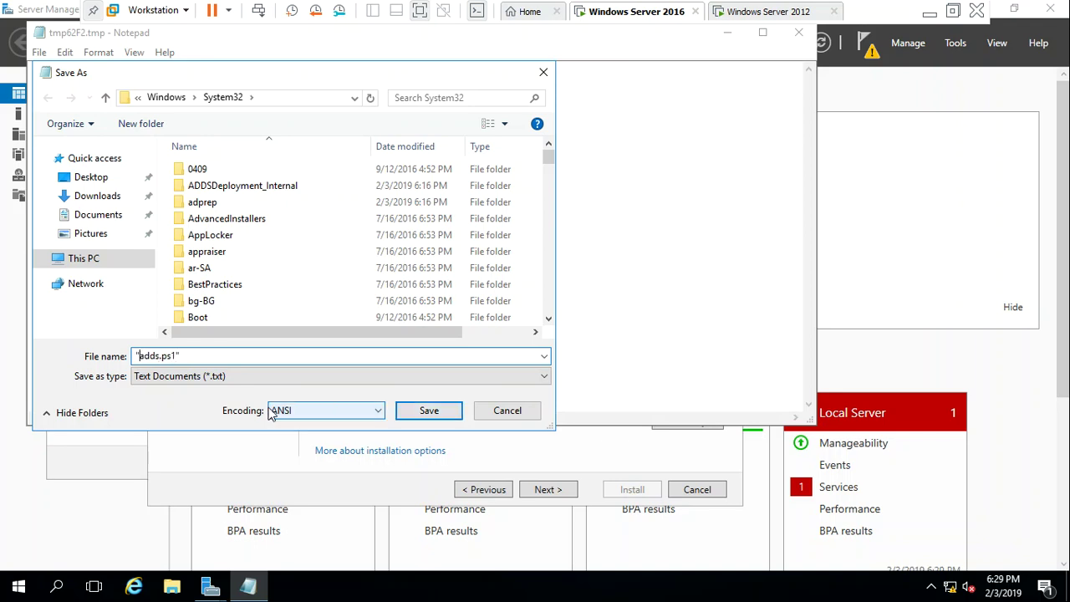
Save adds.ps1 to the root of Local Disk (C:) and close Notepad
{"action": "left_click", "coordinate": [105, 259]}
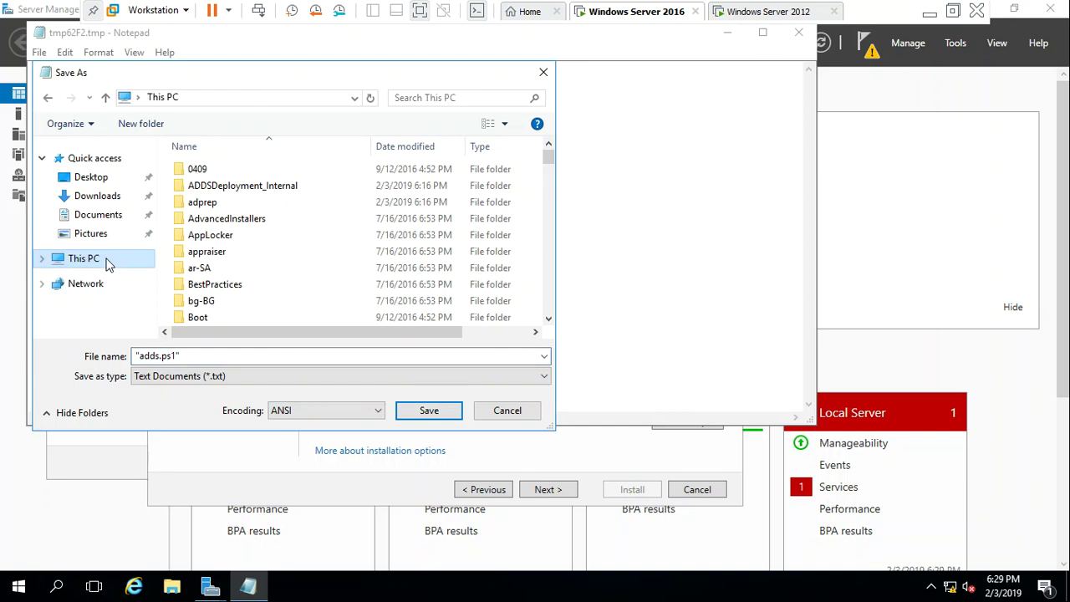
{"action": "left_click", "coordinate": [551, 295]}
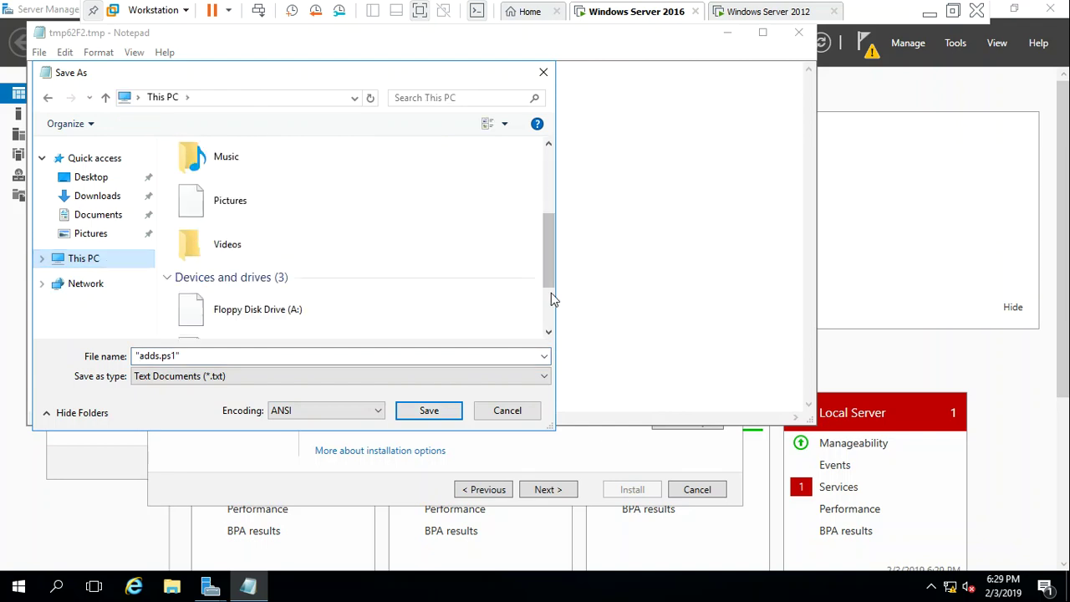
{"action": "double_click", "coordinate": [291, 267]}
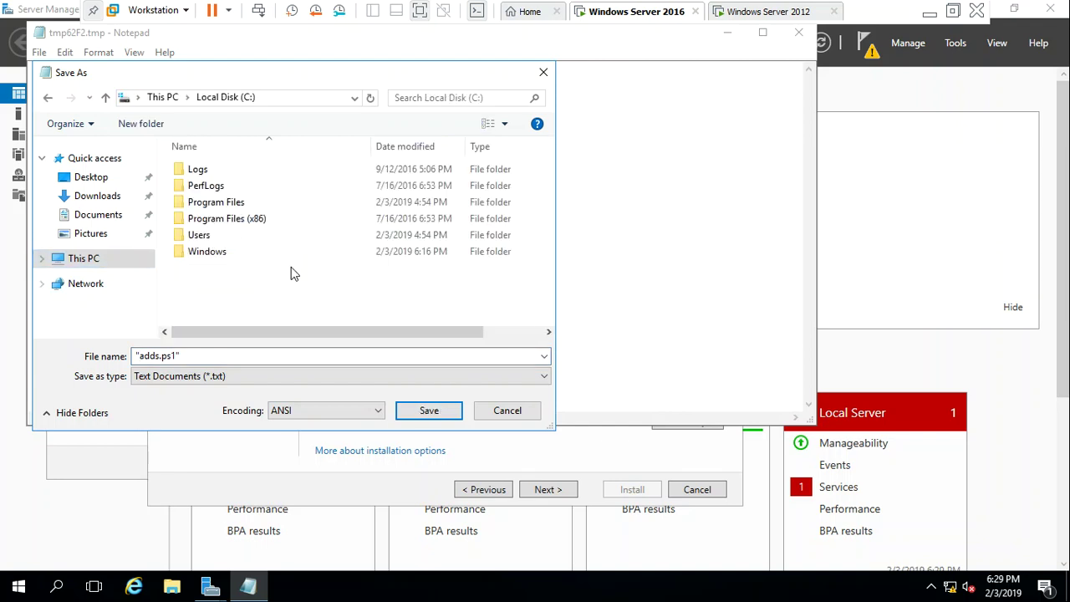
{"action": "left_click", "coordinate": [427, 410]}
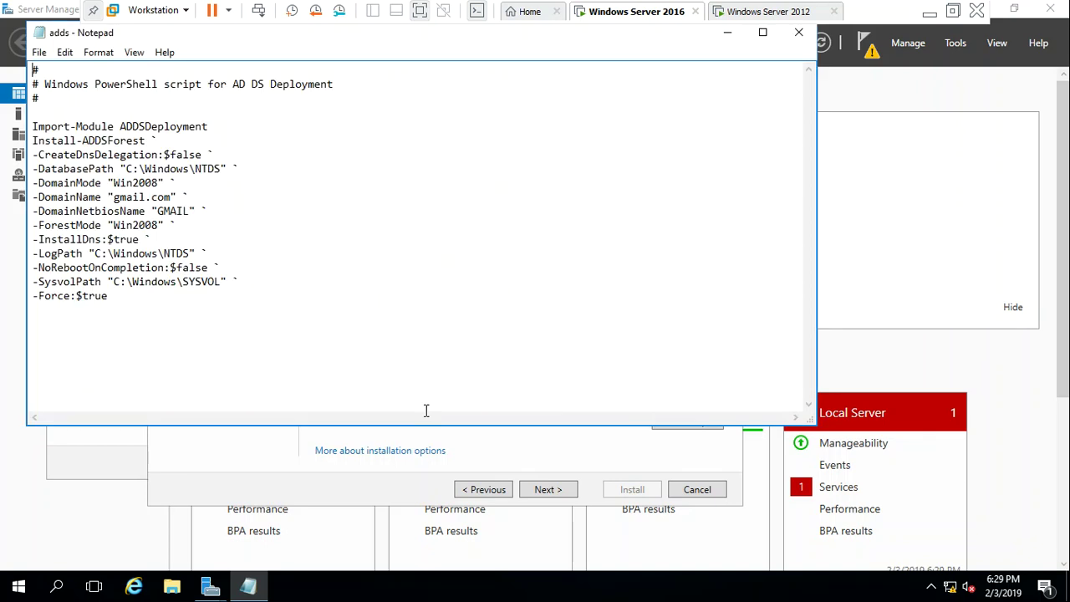
{"action": "left_click", "coordinate": [796, 33]}
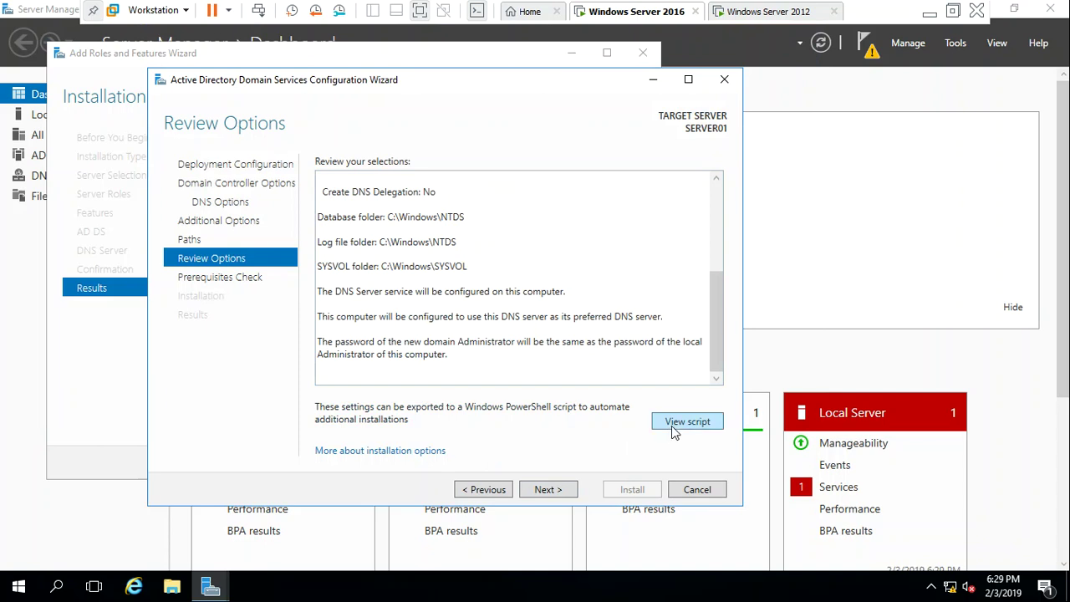
Run the prerequisites check and dismiss the low-battery notification while the checks pass
{"action": "left_click", "coordinate": [561, 493]}
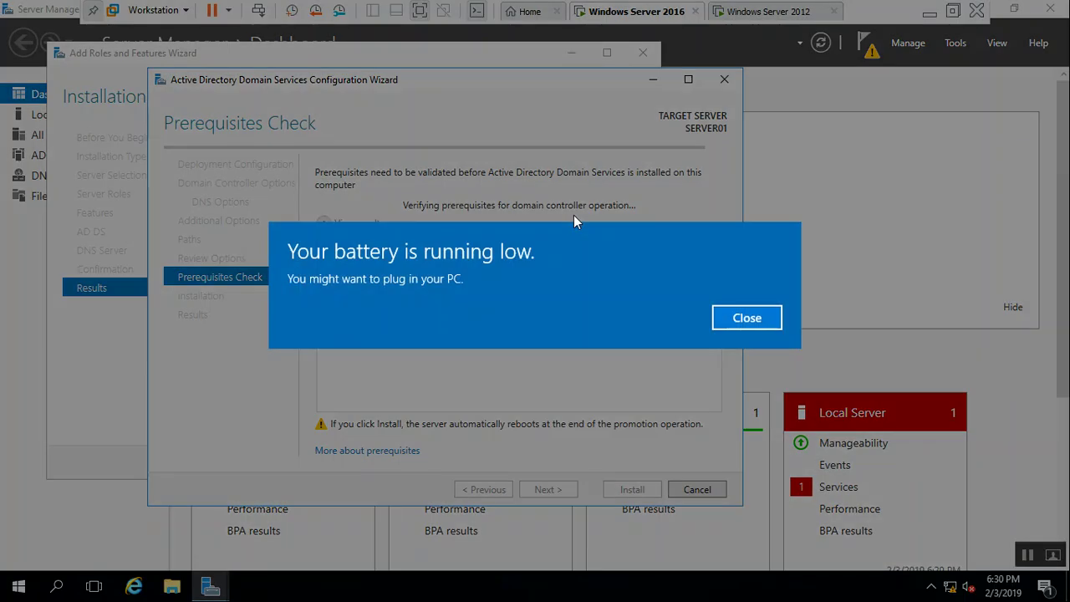
{"action": "left_click", "coordinate": [740, 316]}
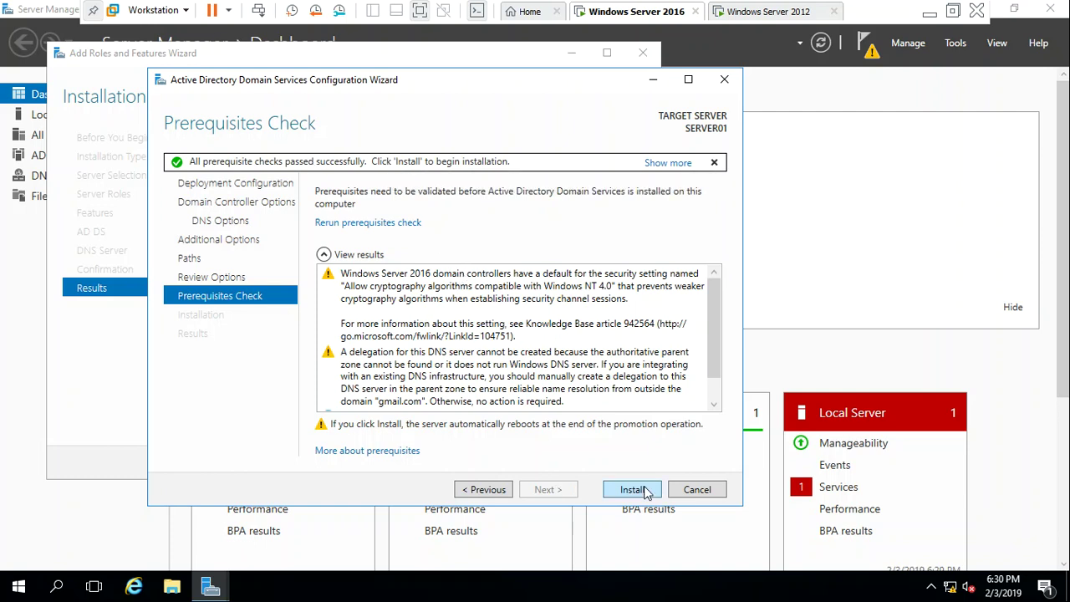
Install AD DS to promote the server to a gmail.com domain controller
{"action": "left_click", "coordinate": [632, 490]}
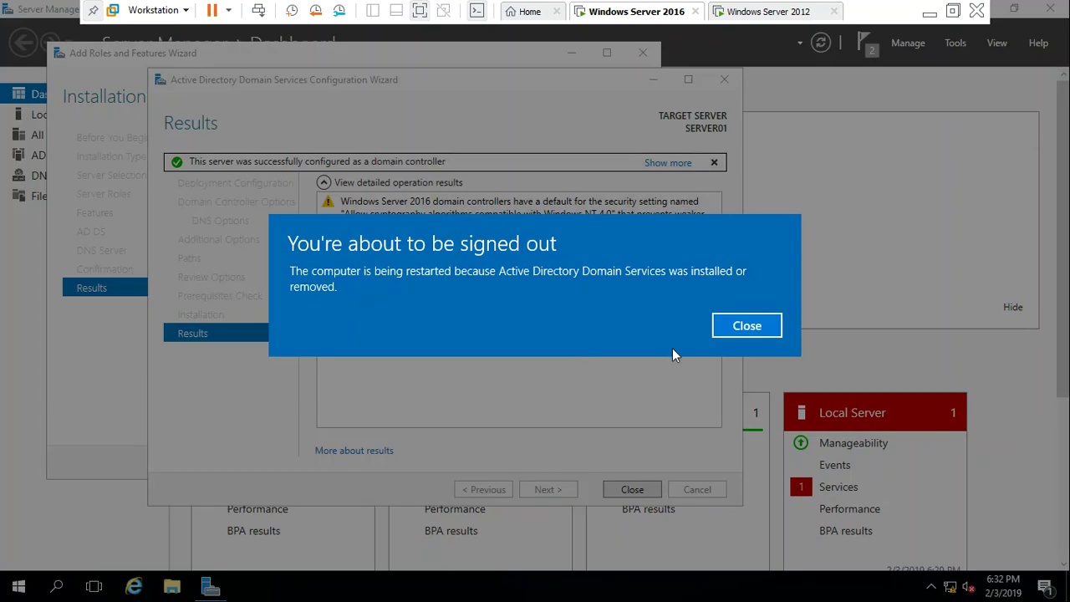
Dismiss the sign-out notice and close the AD DS and Add Roles and Features wizards
{"action": "left_click", "coordinate": [724, 331]}
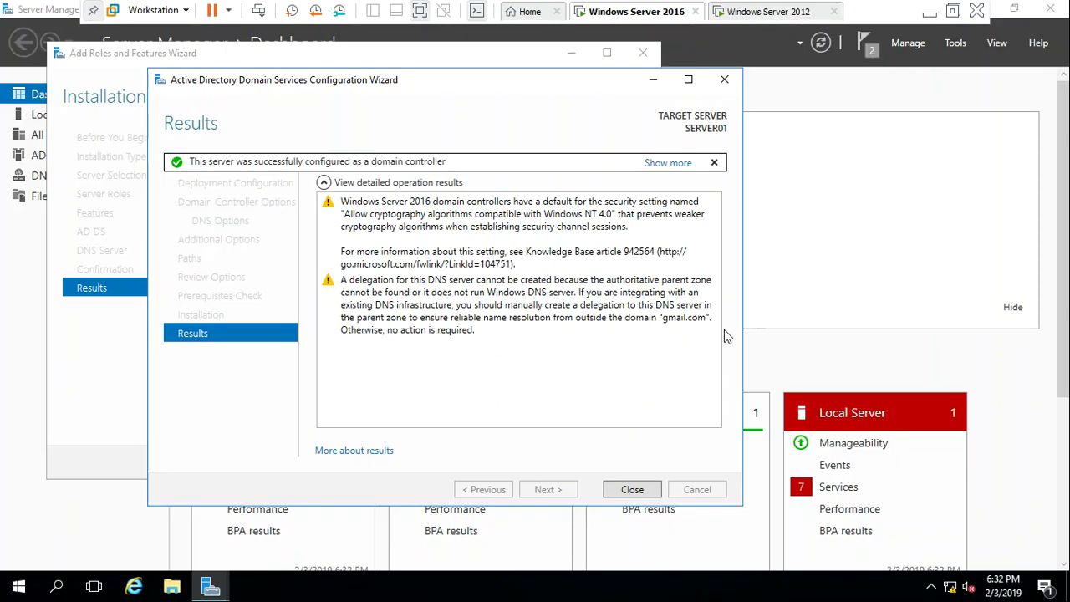
{"action": "left_click", "coordinate": [637, 493]}
{"action": "left_click", "coordinate": [555, 465]}
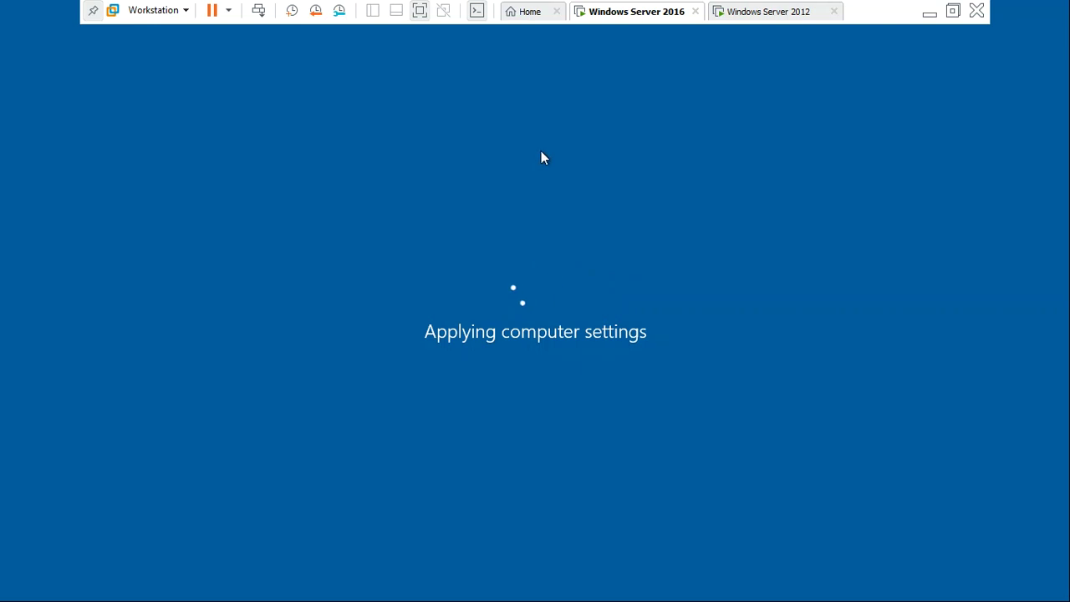
{"action": "left_click", "coordinate": [764, 19]}
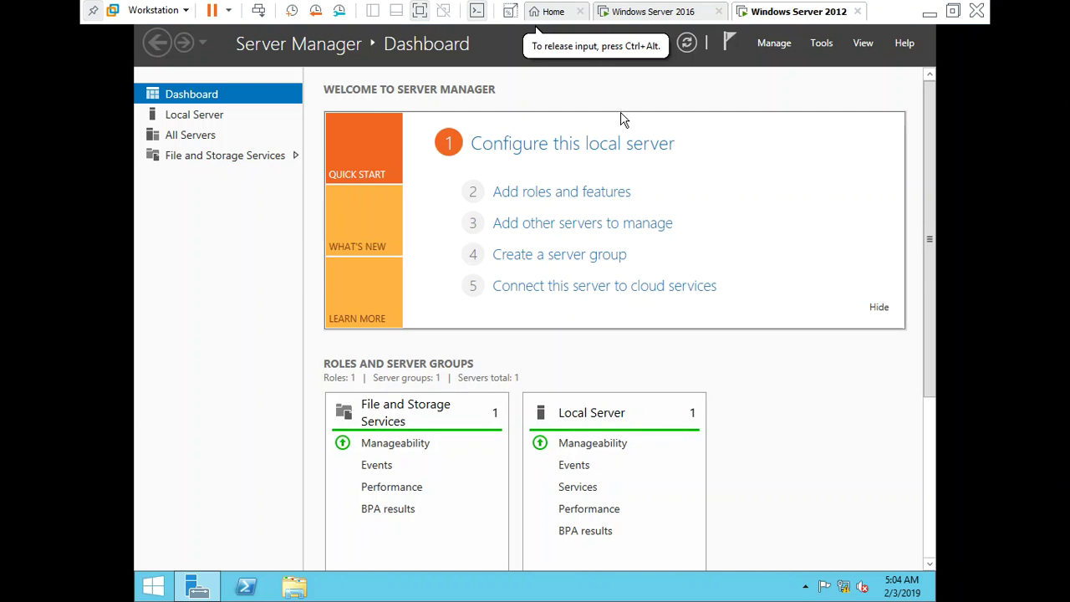
{"action": "left_click", "coordinate": [635, 53]}
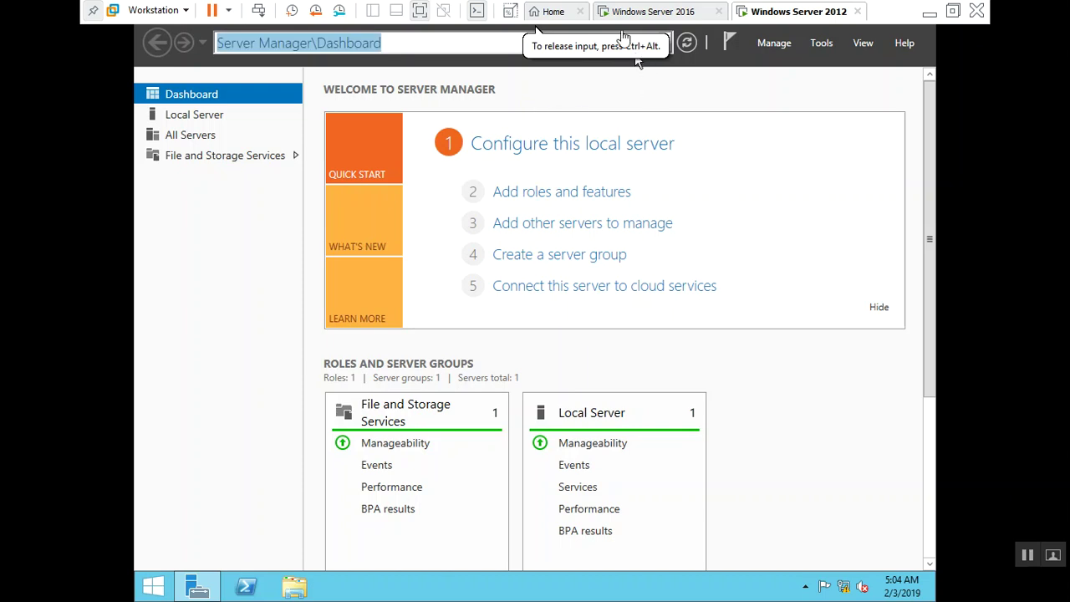
{"action": "left_click", "coordinate": [656, 15]}
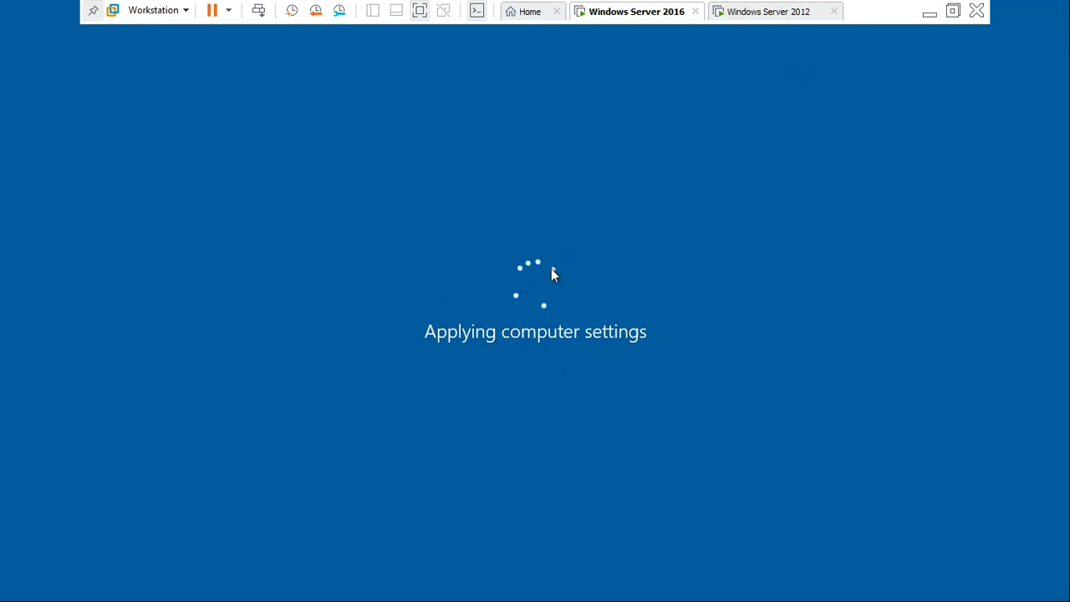
Sign back in to the Windows Server 2016 VM as administrator, then view the Windows Server 2012 VM
{"action": "left_click", "coordinate": [926, 15]}
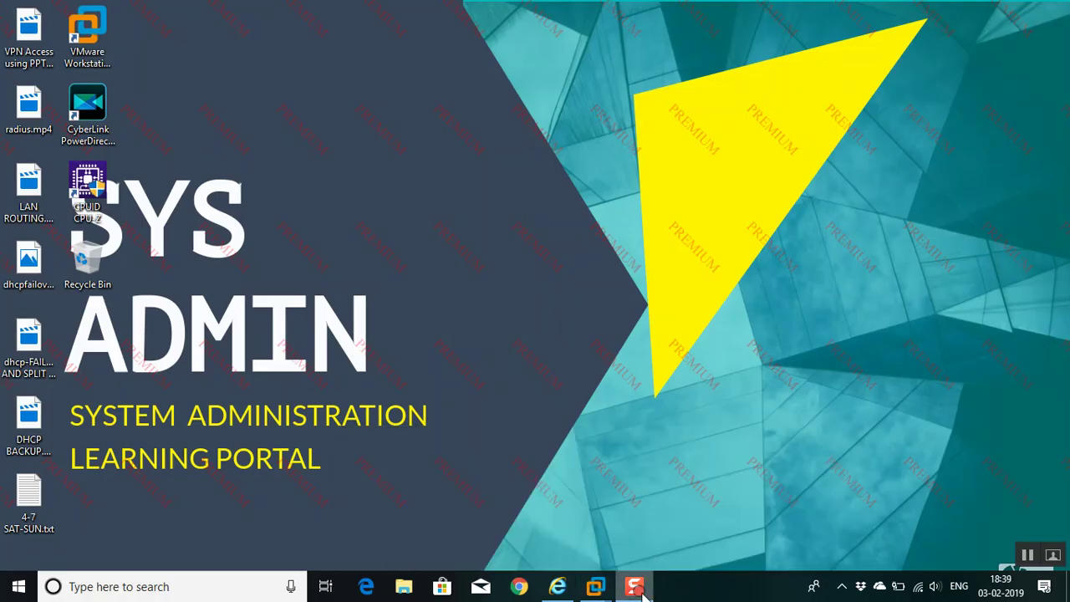
{"action": "mouse_move", "coordinate": [596, 586]}
{"action": "left_click", "coordinate": [571, 455]}
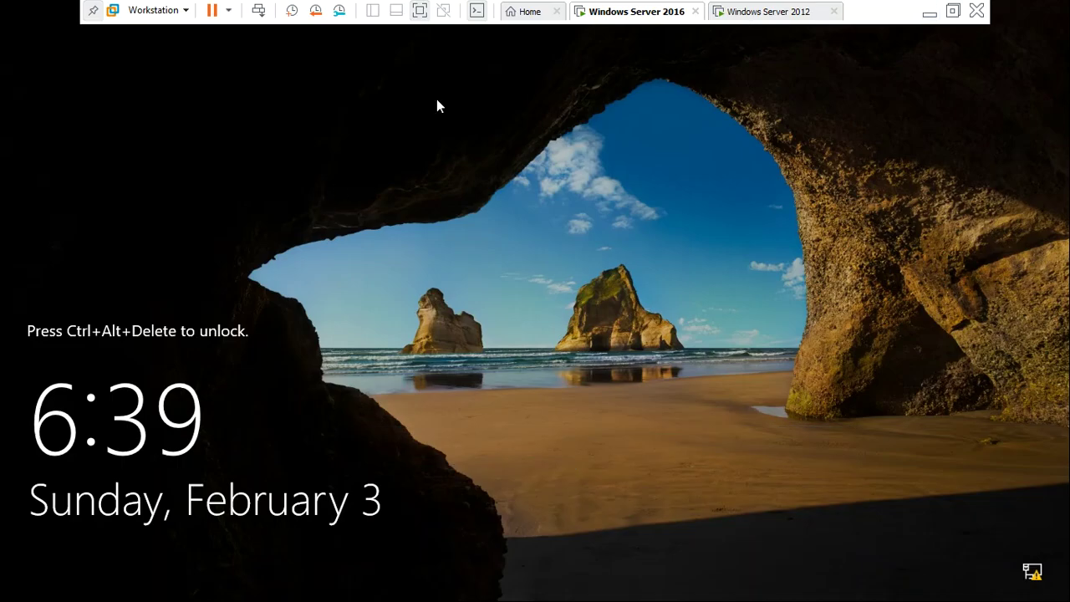
{"action": "left_click", "coordinate": [257, 12]}
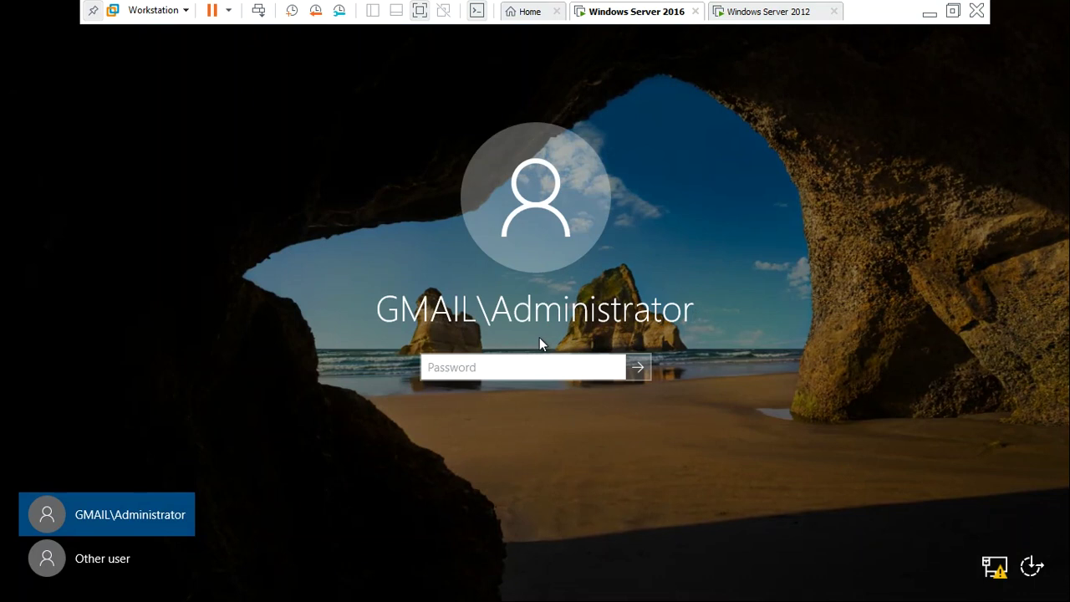
{"action": "type", "text": "•••••••••"}
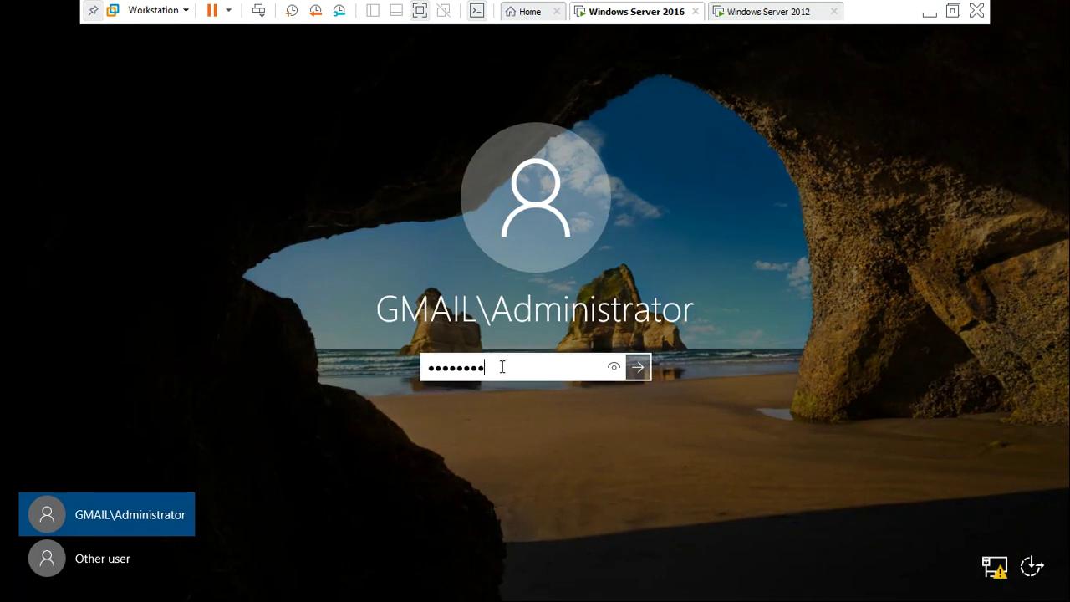
{"action": "key", "text": "Return"}
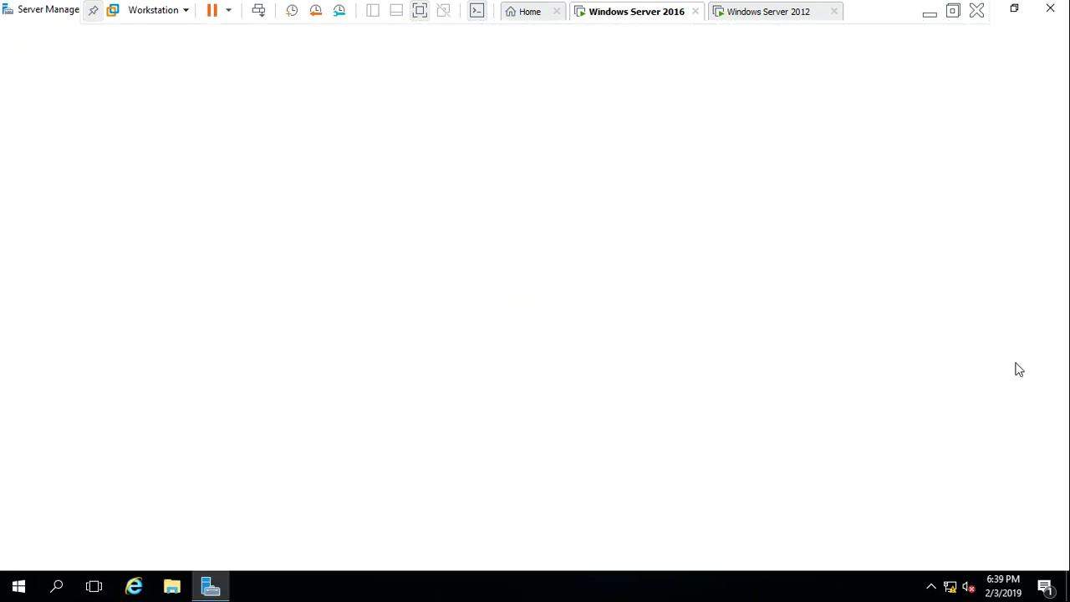
{"action": "left_click", "coordinate": [785, 12]}
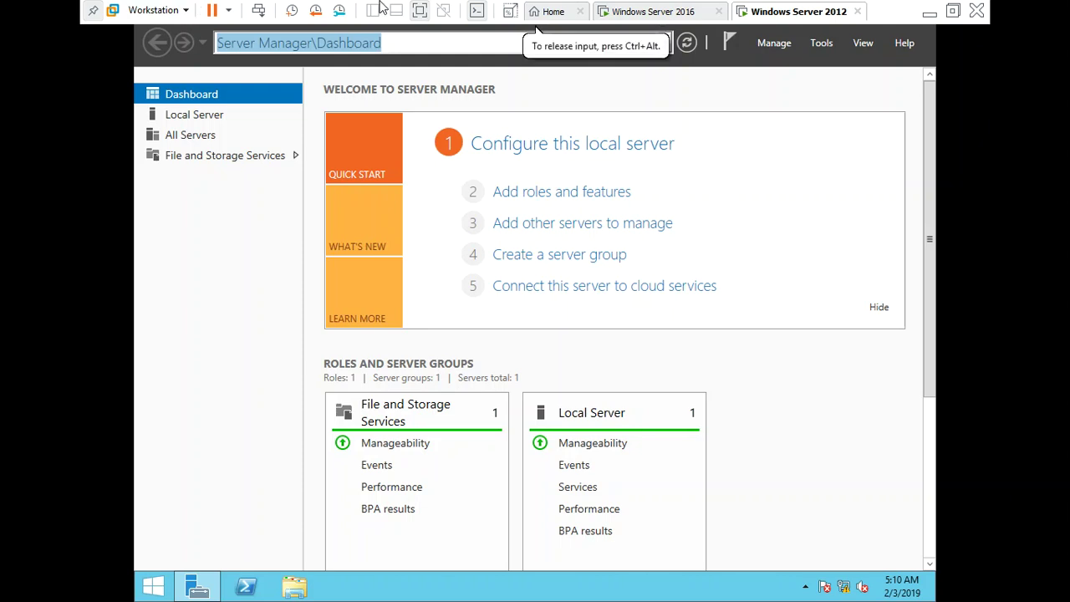
Return to the Windows Server 2016 VM and restore down the Server Manager window
{"action": "left_click", "coordinate": [620, 12]}
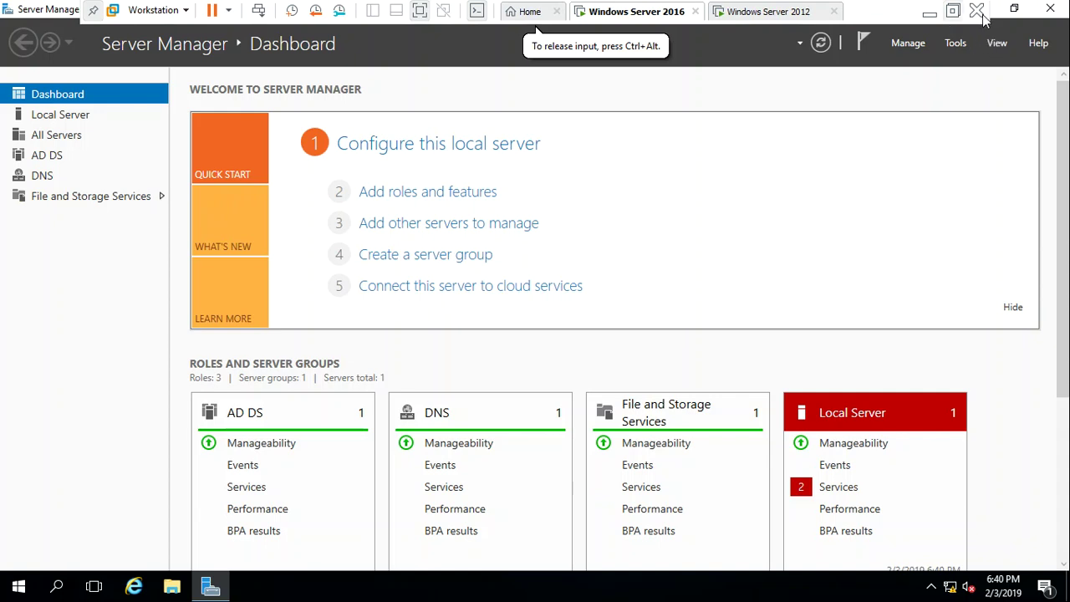
{"action": "left_click", "coordinate": [1014, 10]}
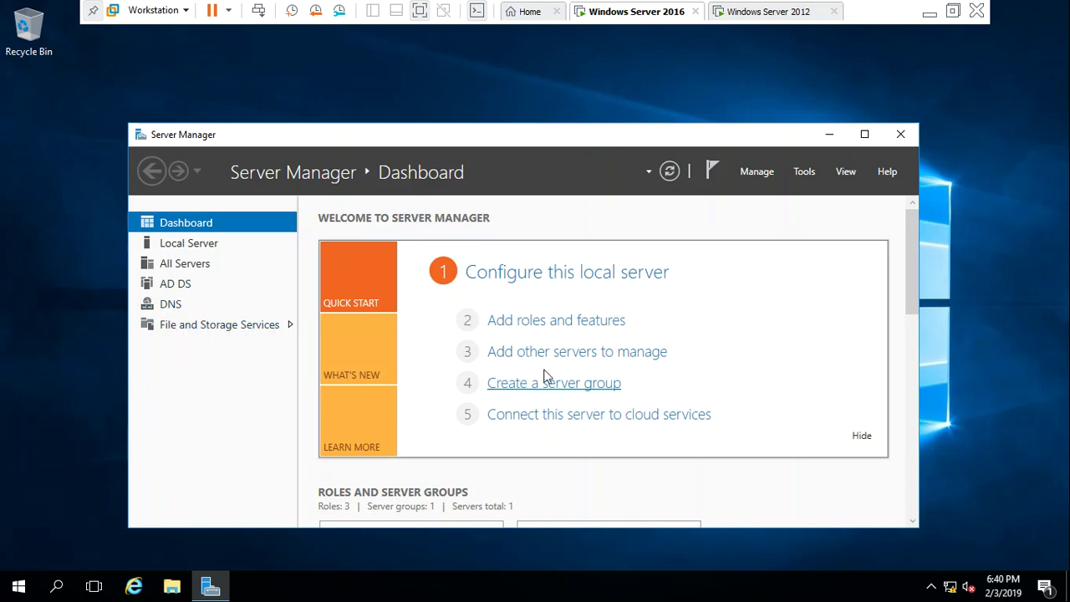
Launch Active Directory Users and Computers from Tools and select the gmail.com domain
{"action": "left_click", "coordinate": [807, 171]}
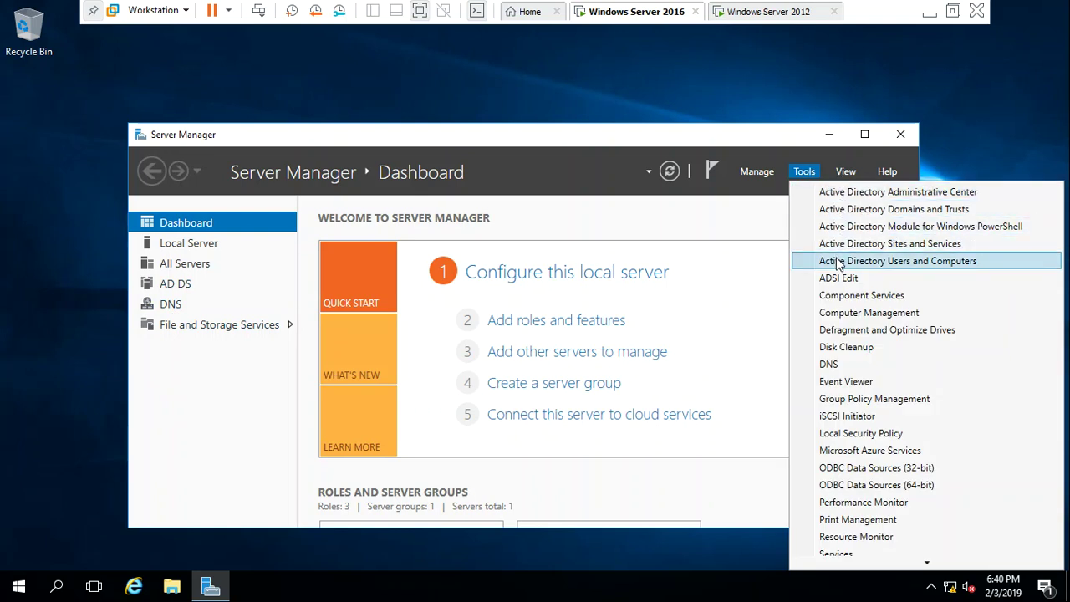
{"action": "left_click", "coordinate": [914, 263]}
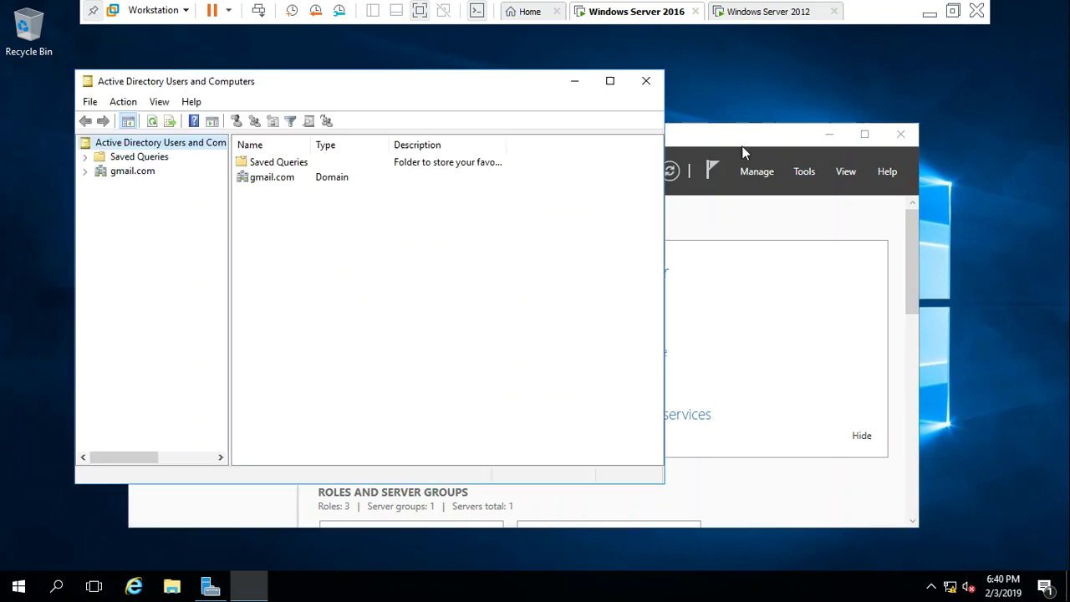
{"action": "left_click", "coordinate": [121, 173]}
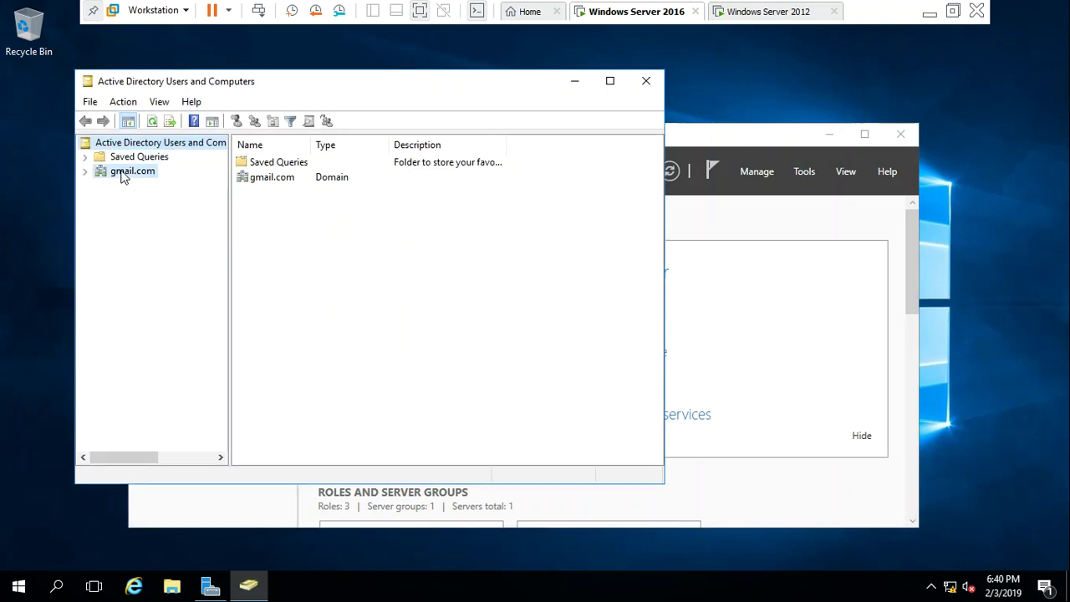
Maximize ADUC and inspect Builtin, the empty Computers container, and SERVER01 under Domain Controllers
{"action": "left_click", "coordinate": [85, 172]}
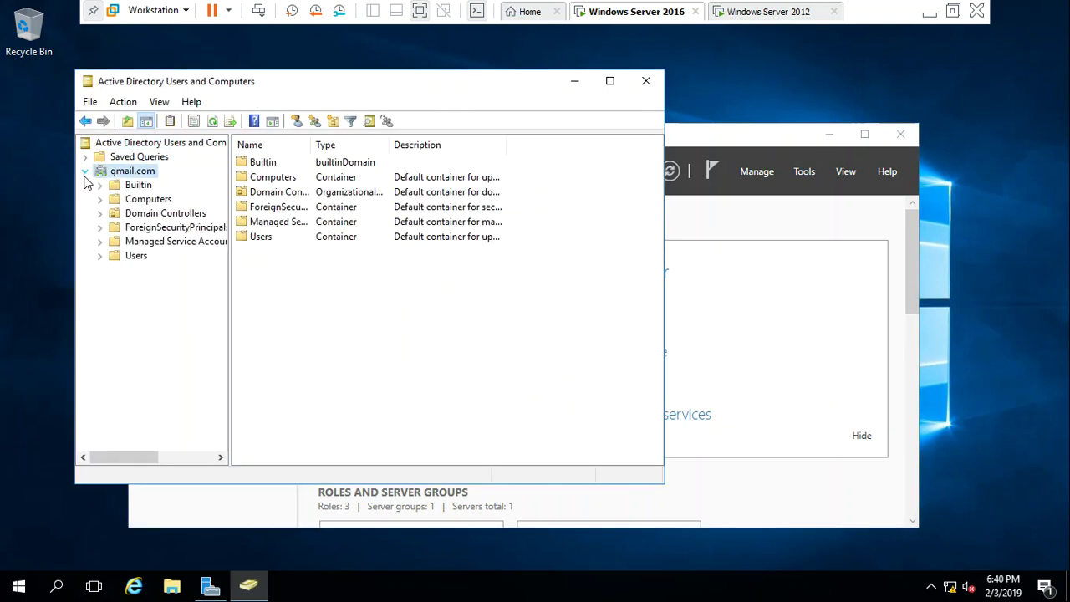
{"action": "left_click", "coordinate": [137, 256]}
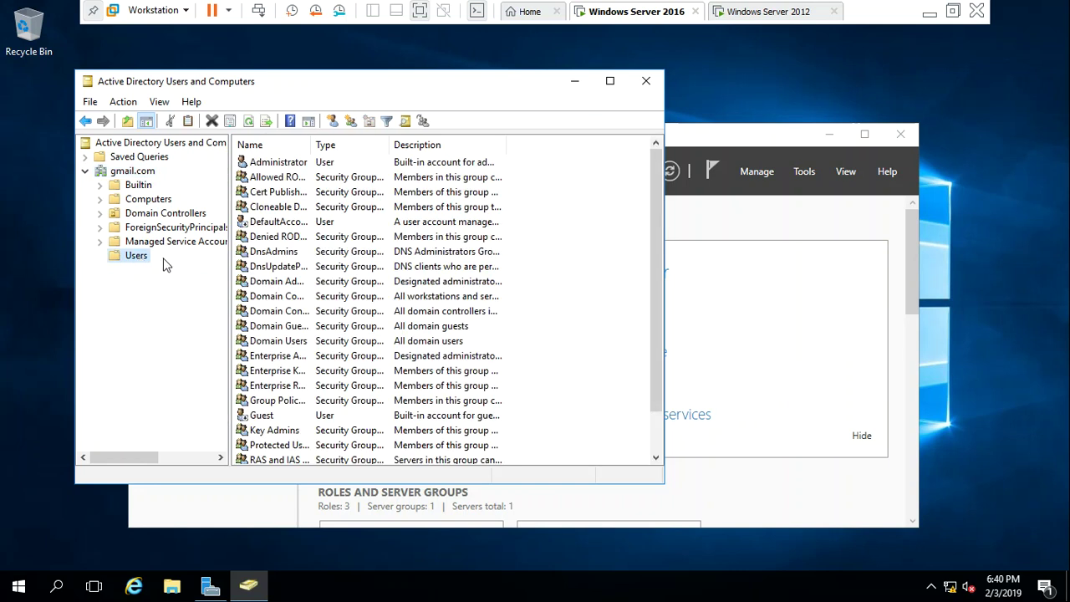
{"action": "left_click", "coordinate": [610, 81]}
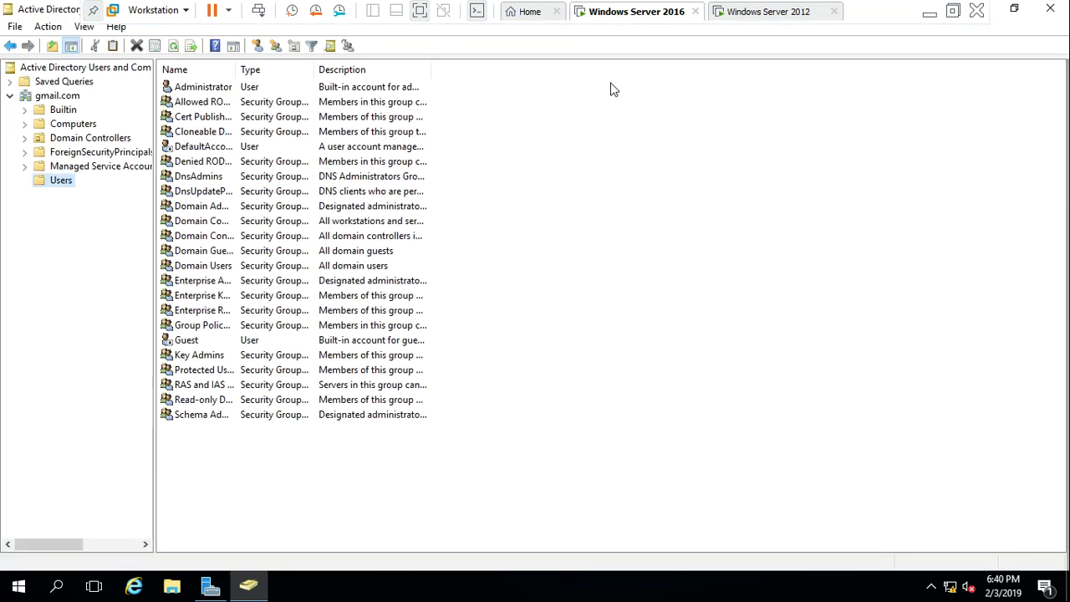
{"action": "left_click", "coordinate": [656, 328]}
{"action": "left_click", "coordinate": [57, 97]}
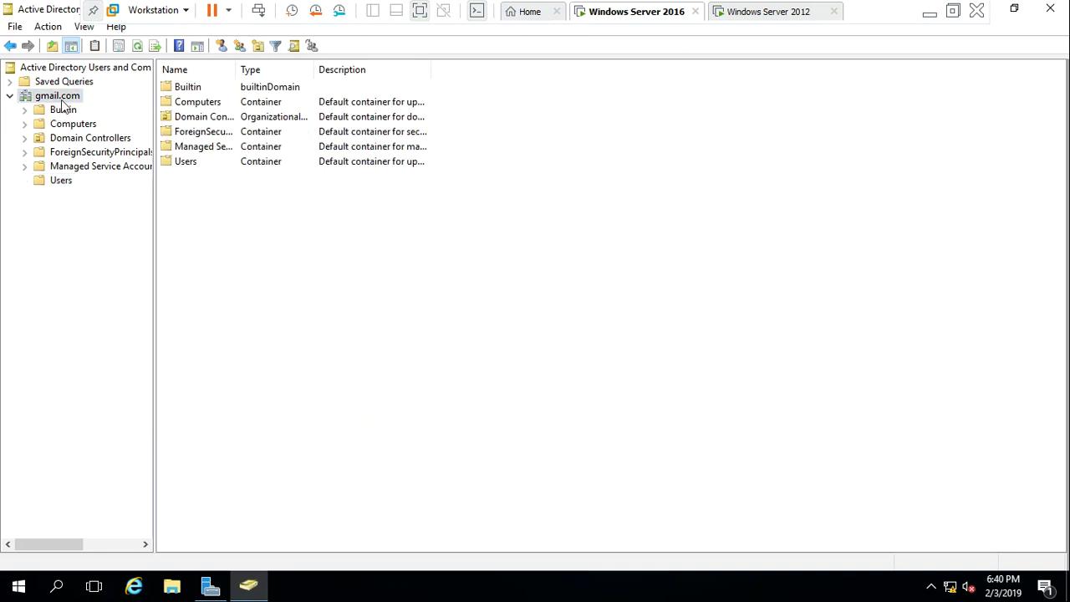
{"action": "left_click", "coordinate": [65, 112]}
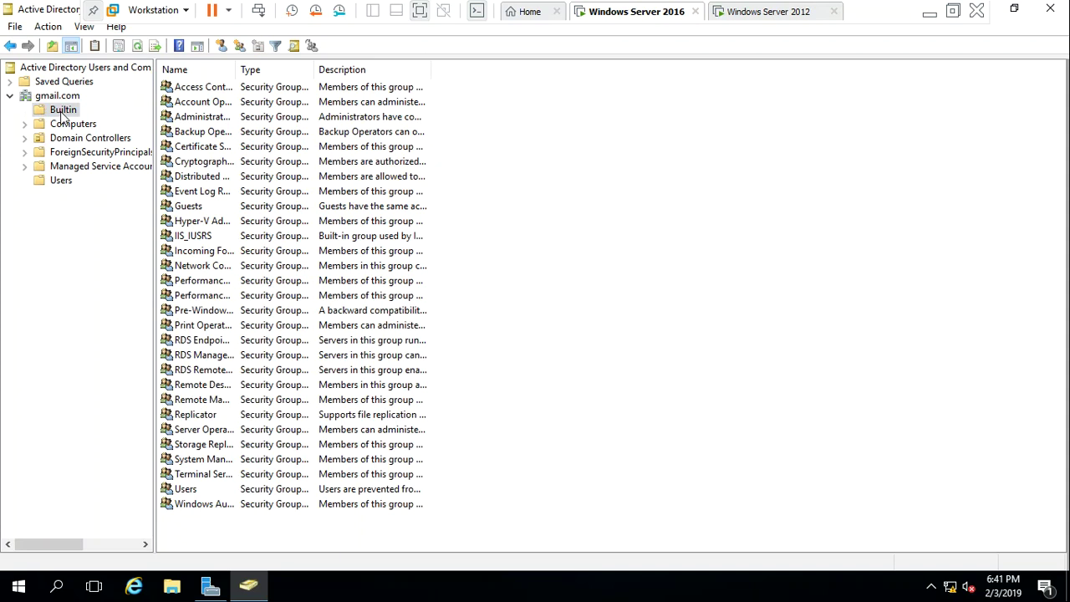
{"action": "left_click", "coordinate": [69, 125]}
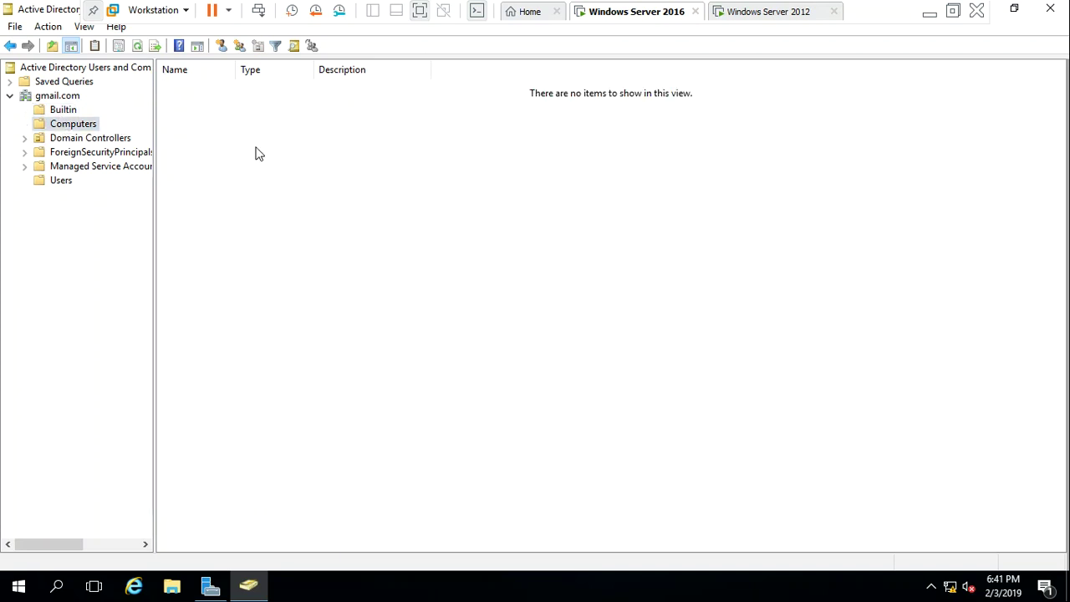
{"action": "left_click", "coordinate": [120, 142]}
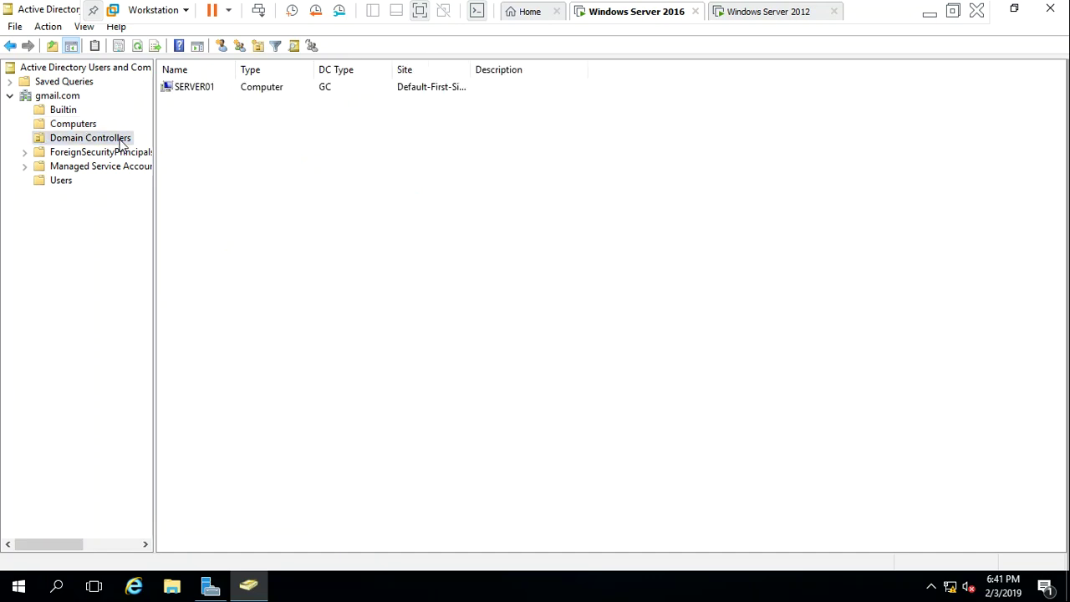
{"action": "left_click", "coordinate": [207, 88]}
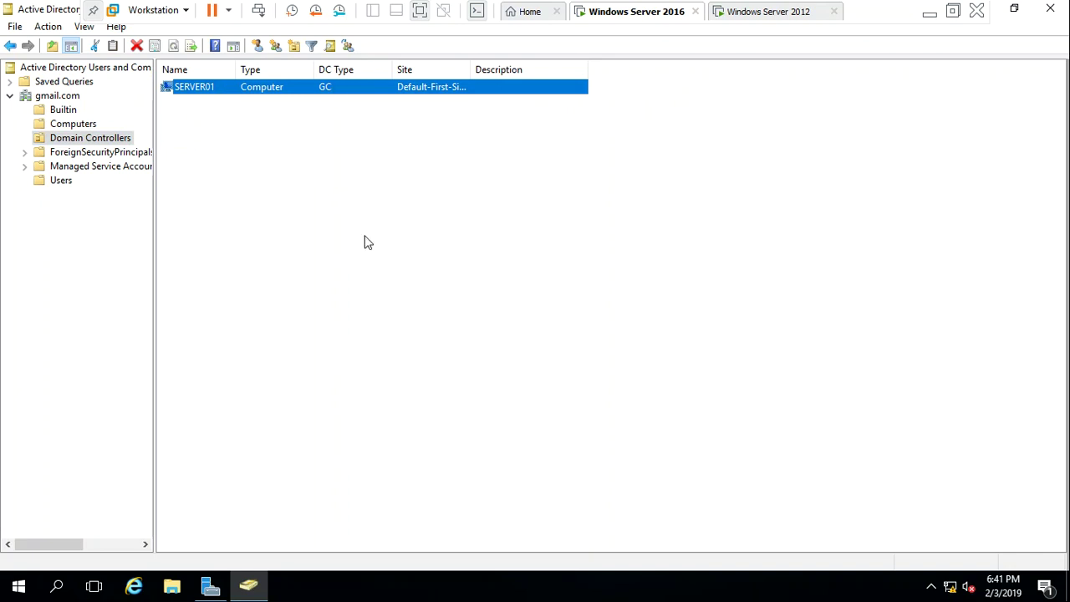
Auto-fit the Site column, browse the remaining containers through Users, then view the Windows Server 2012 VM
{"action": "double_click", "coordinate": [471, 69]}
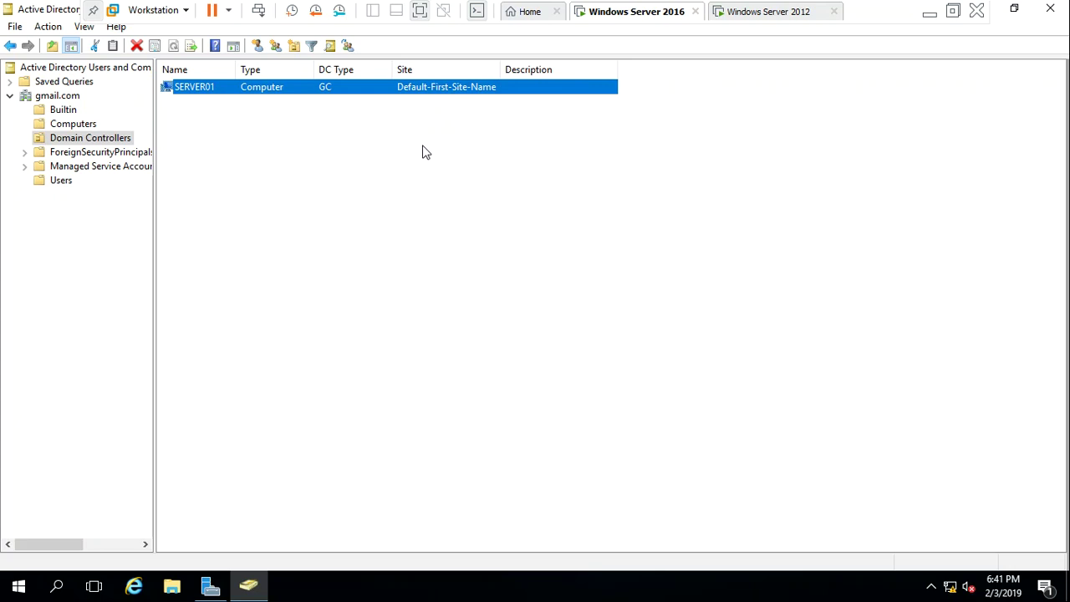
{"action": "left_click", "coordinate": [463, 326]}
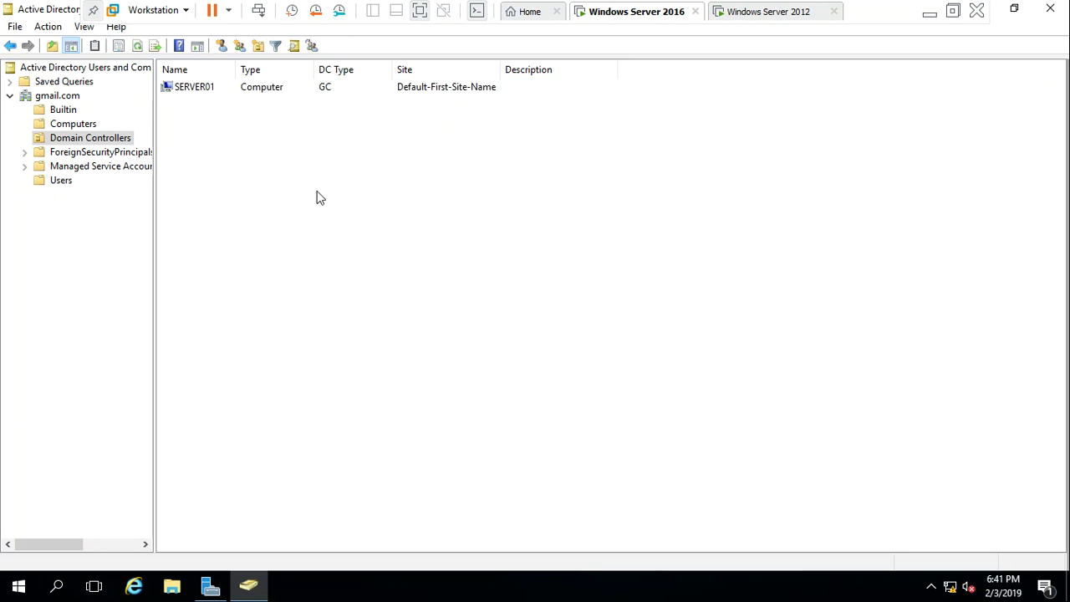
{"action": "left_click", "coordinate": [84, 153]}
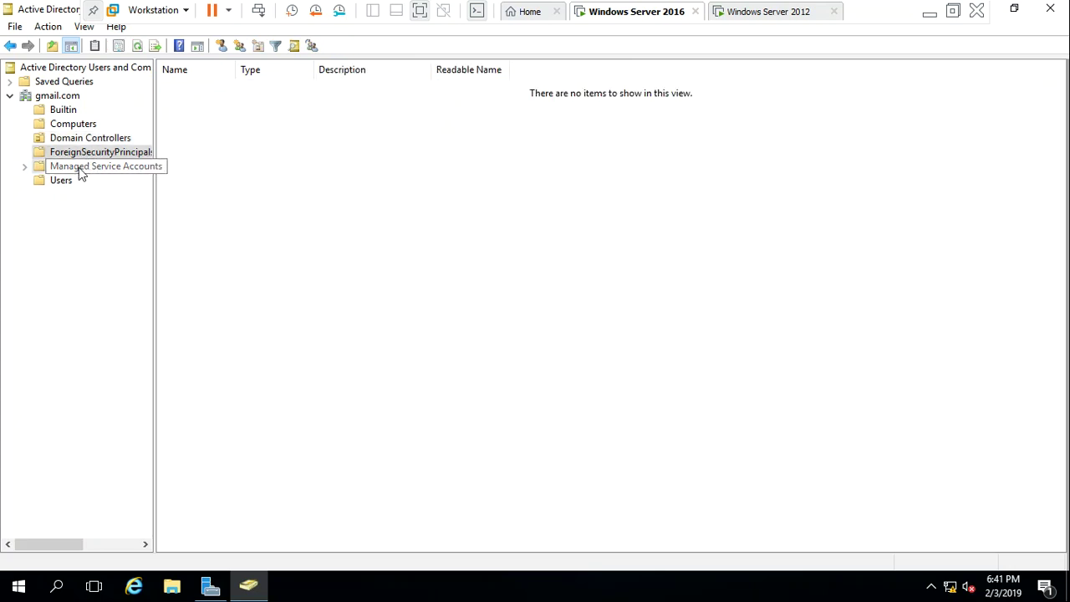
{"action": "left_click", "coordinate": [78, 166]}
{"action": "left_click", "coordinate": [70, 180]}
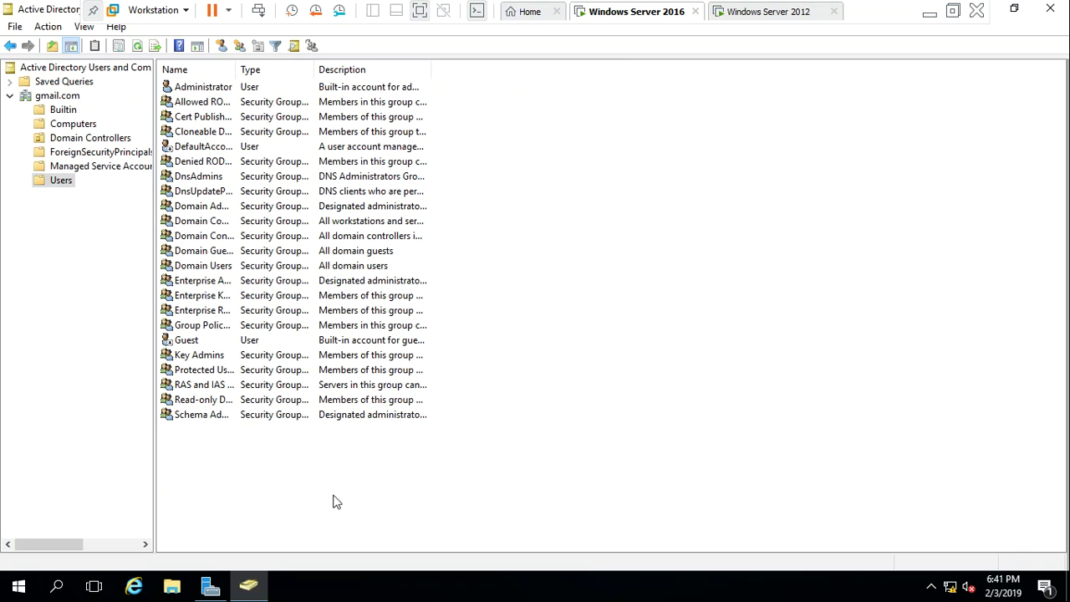
{"action": "left_click", "coordinate": [178, 88]}
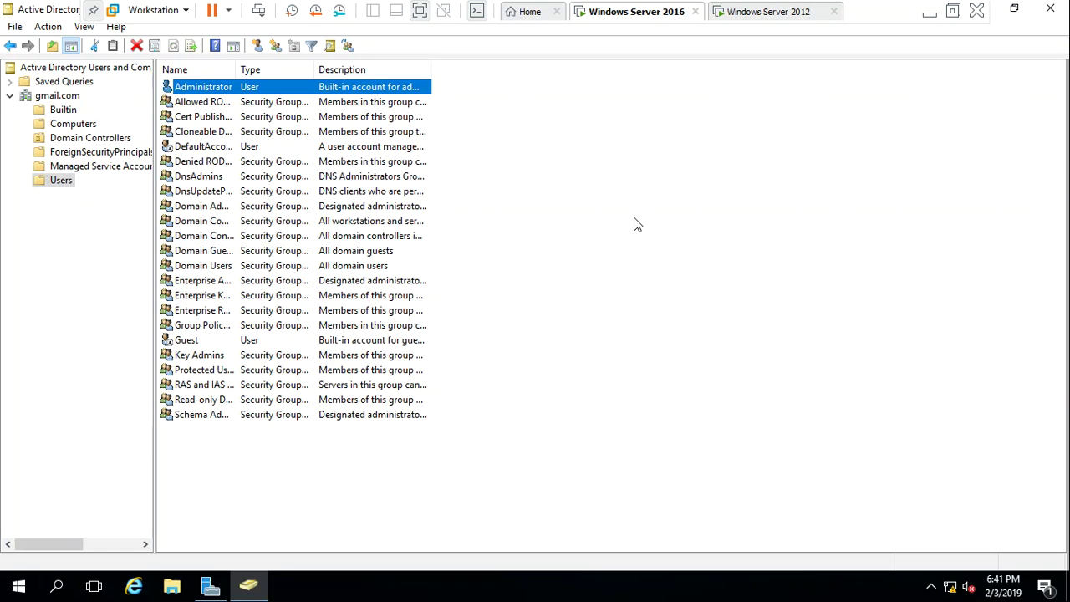
{"action": "left_click", "coordinate": [729, 101]}
{"action": "left_click", "coordinate": [776, 13]}
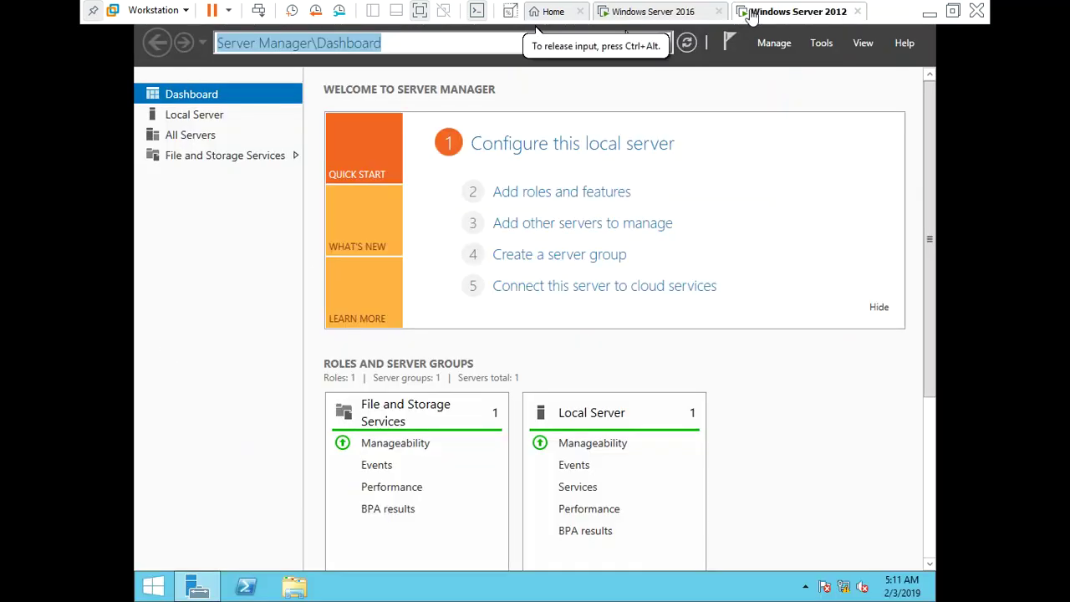
Back on the Windows Server 2016 VM, close ADUC and open then dismiss the Tools menu
{"action": "left_click", "coordinate": [666, 15]}
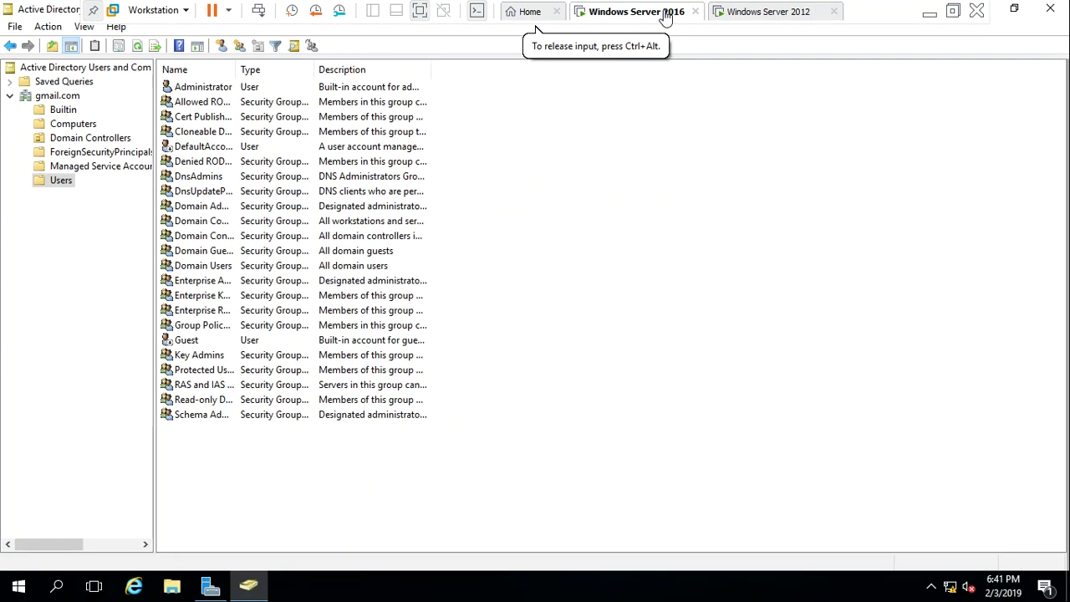
{"action": "left_click", "coordinate": [770, 20]}
{"action": "left_click", "coordinate": [673, 11]}
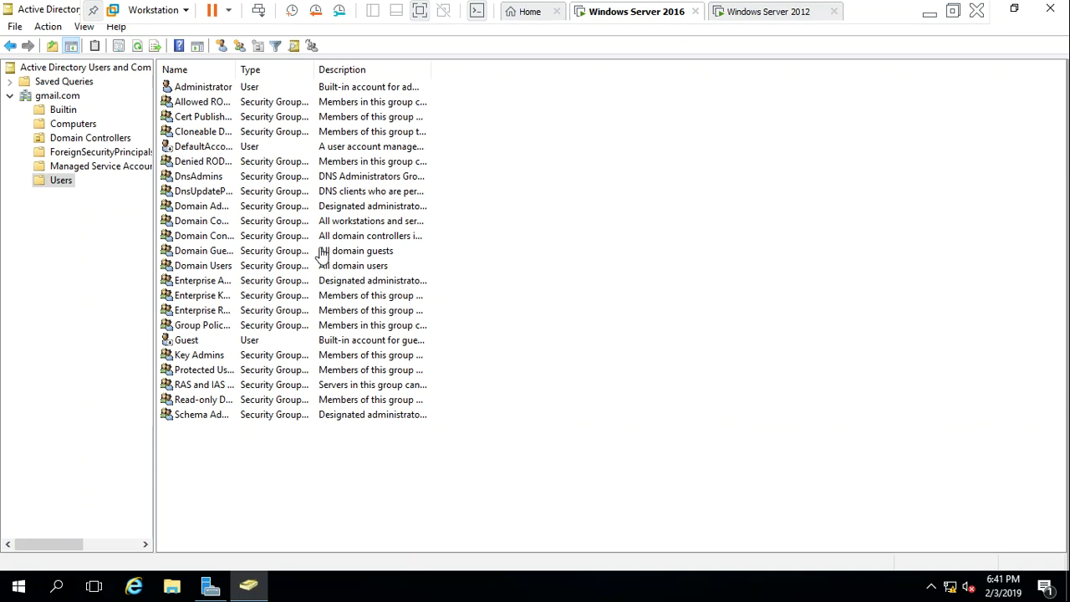
{"action": "left_click", "coordinate": [1037, 15]}
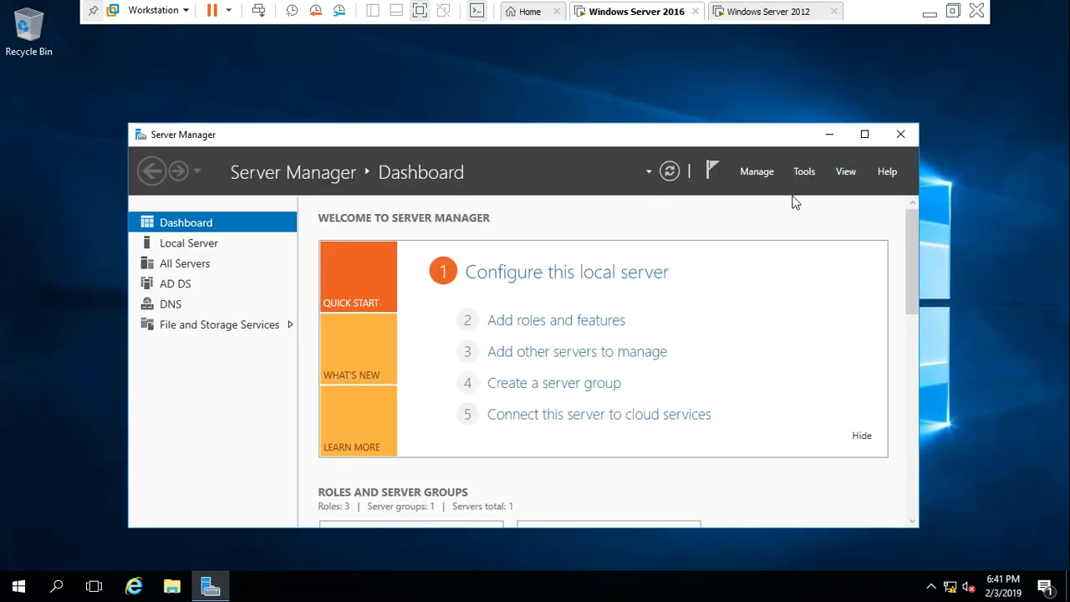
{"action": "left_click", "coordinate": [804, 172]}
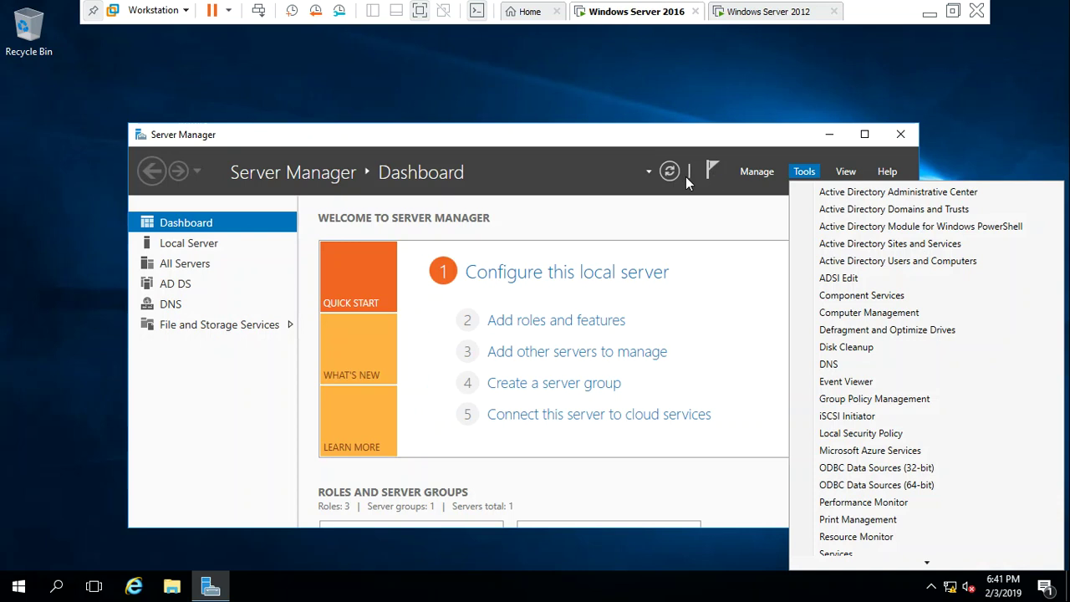
{"action": "left_click", "coordinate": [564, 79]}
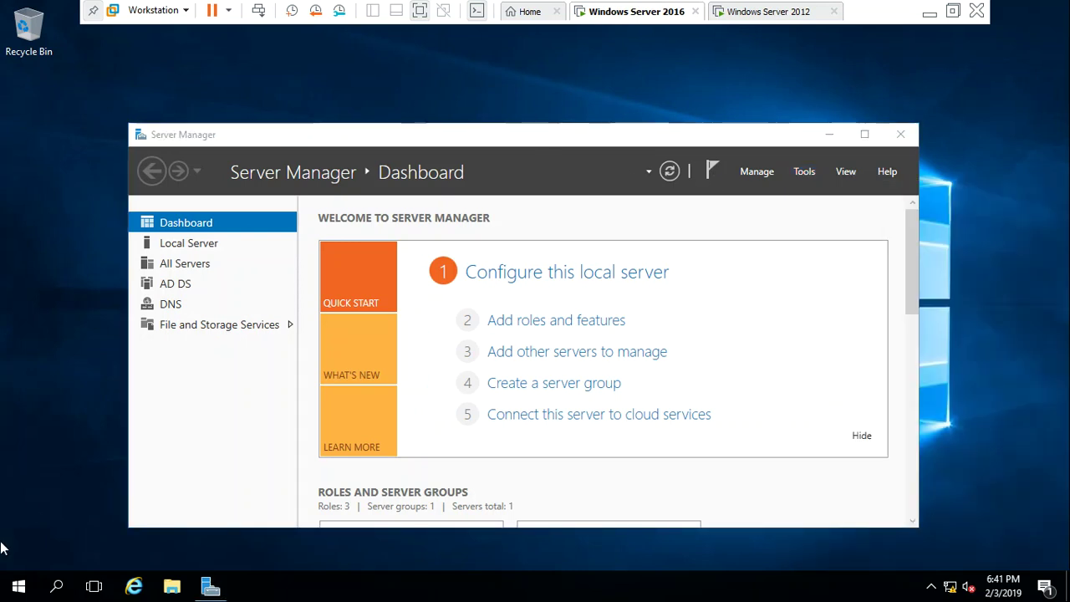
Run lusrmgr.msc on the 2016 domain controller, then exit the Local Users and Groups console
{"action": "key", "text": "super+r"}
{"action": "key", "text": "BackSpace"}
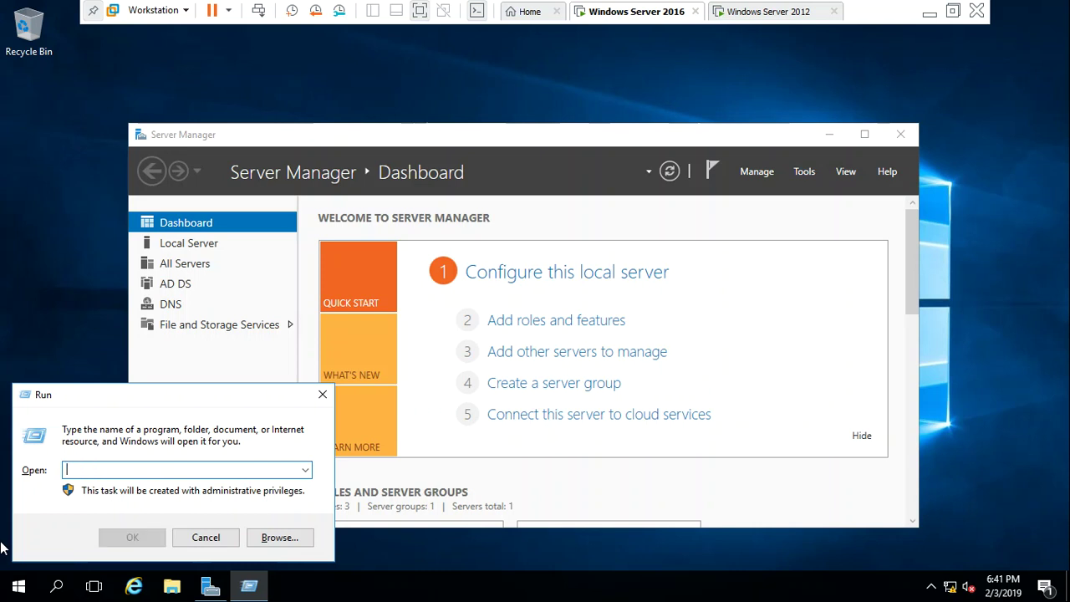
{"action": "type", "text": "lusrmgr.msc"}
{"action": "key", "text": "Return"}
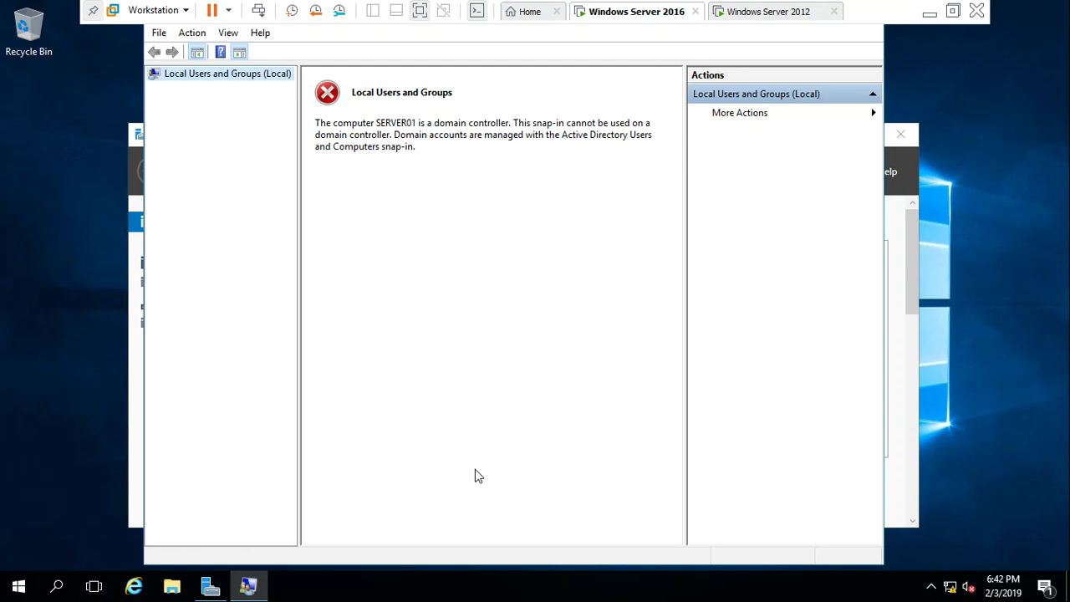
{"action": "left_click", "coordinate": [159, 35]}
{"action": "left_click", "coordinate": [177, 75]}
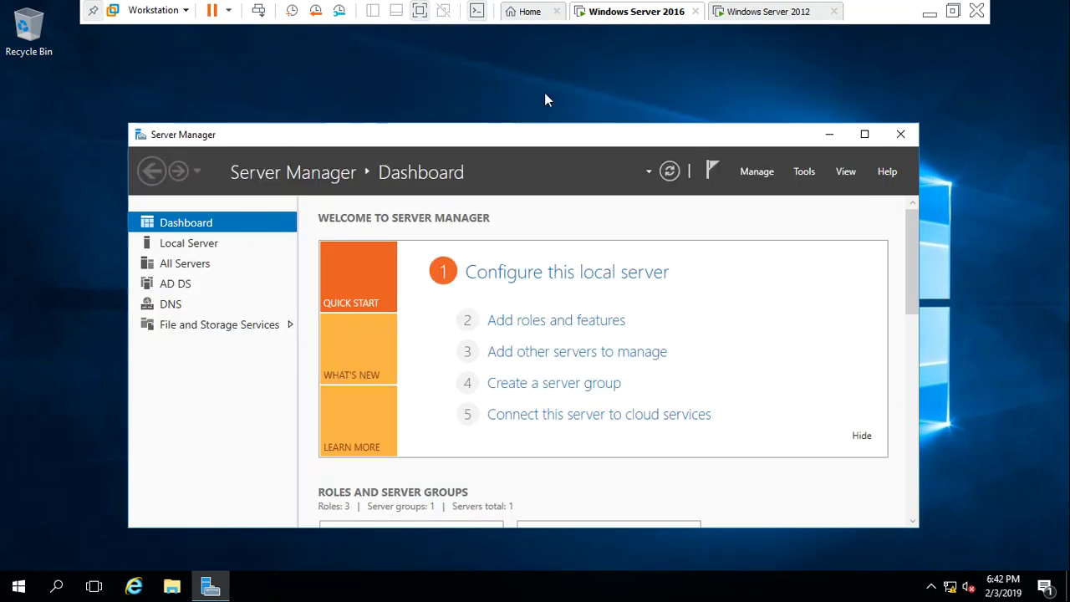
On the Windows Server 2012 VM, launch Local Users and Groups with lusrmgr.msc
{"action": "left_click", "coordinate": [769, 17]}
{"action": "left_click", "coordinate": [628, 38]}
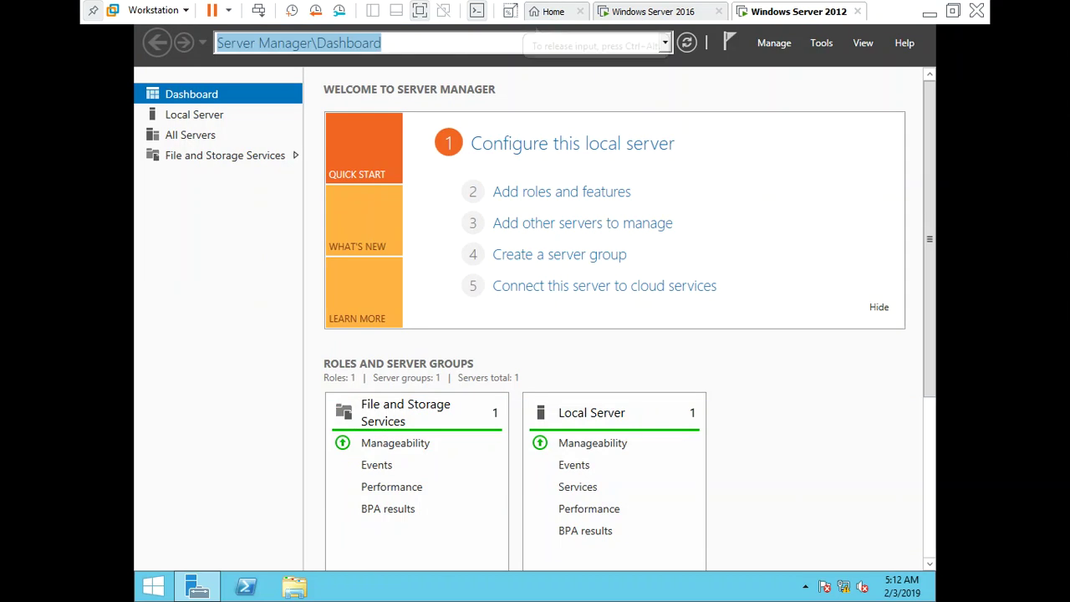
{"action": "key", "text": "super+r"}
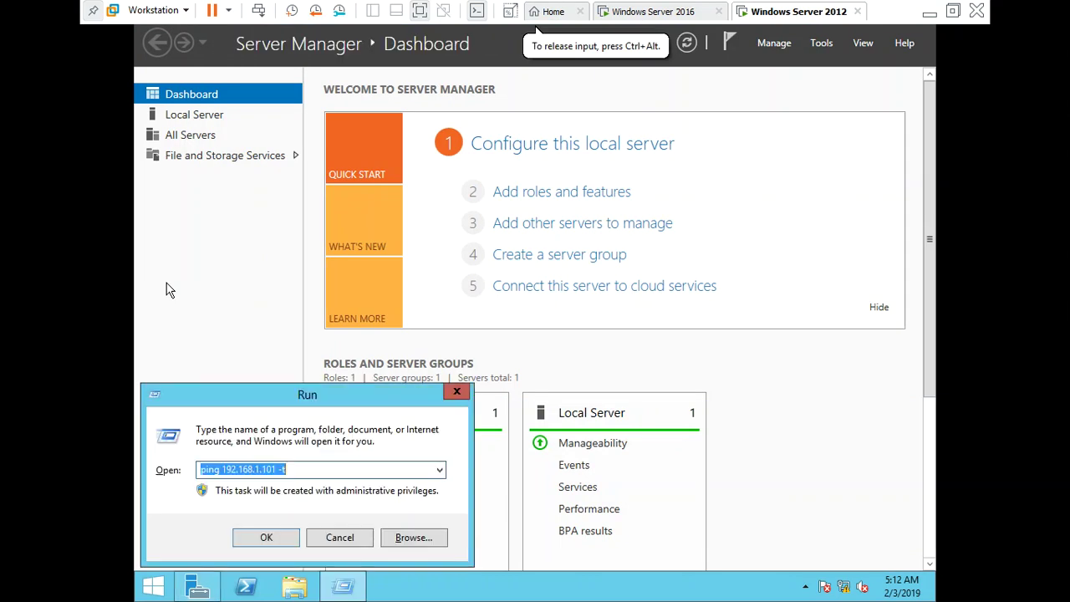
{"action": "type", "text": "lusrmg"}
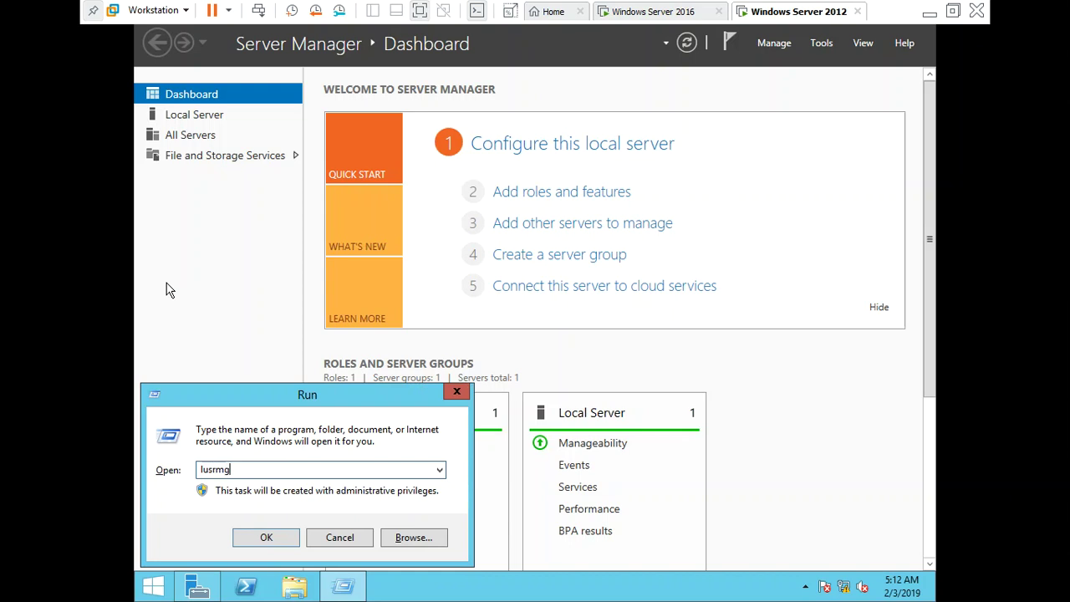
{"action": "type", "text": "r.msc"}
{"action": "key", "text": "Return"}
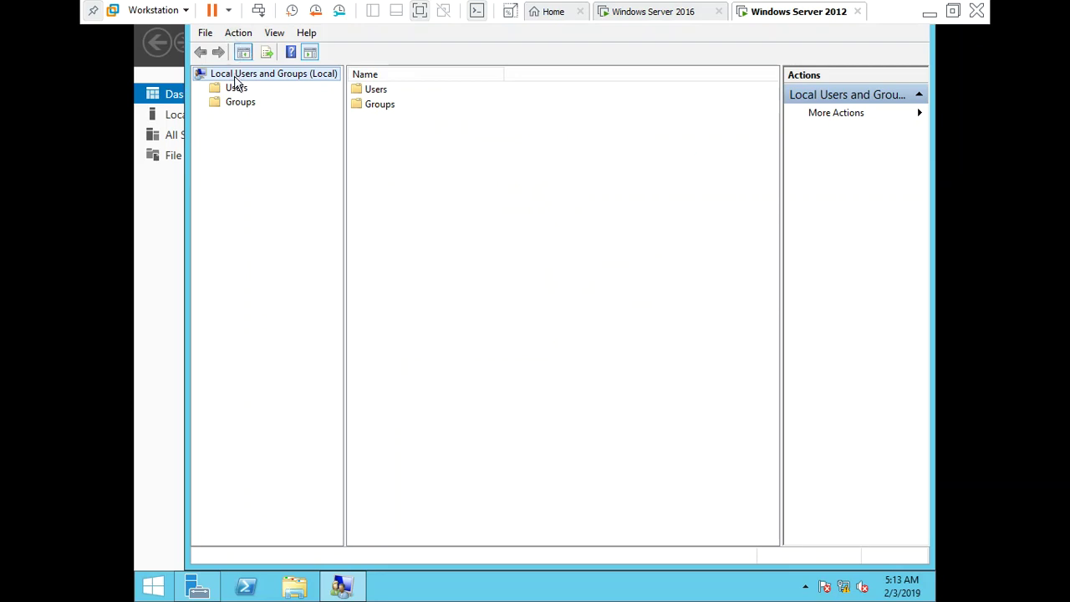
Browse the Users and Groups folders, then return to the Windows Server 2016 VM
{"action": "left_click", "coordinate": [237, 90]}
{"action": "left_click", "coordinate": [240, 107]}
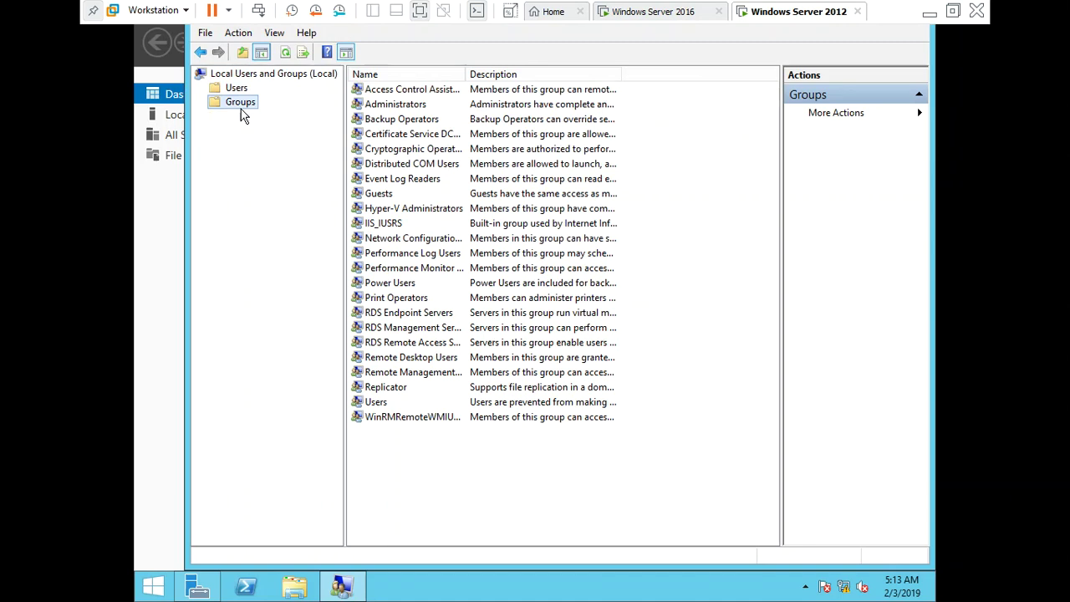
{"action": "left_click", "coordinate": [238, 90]}
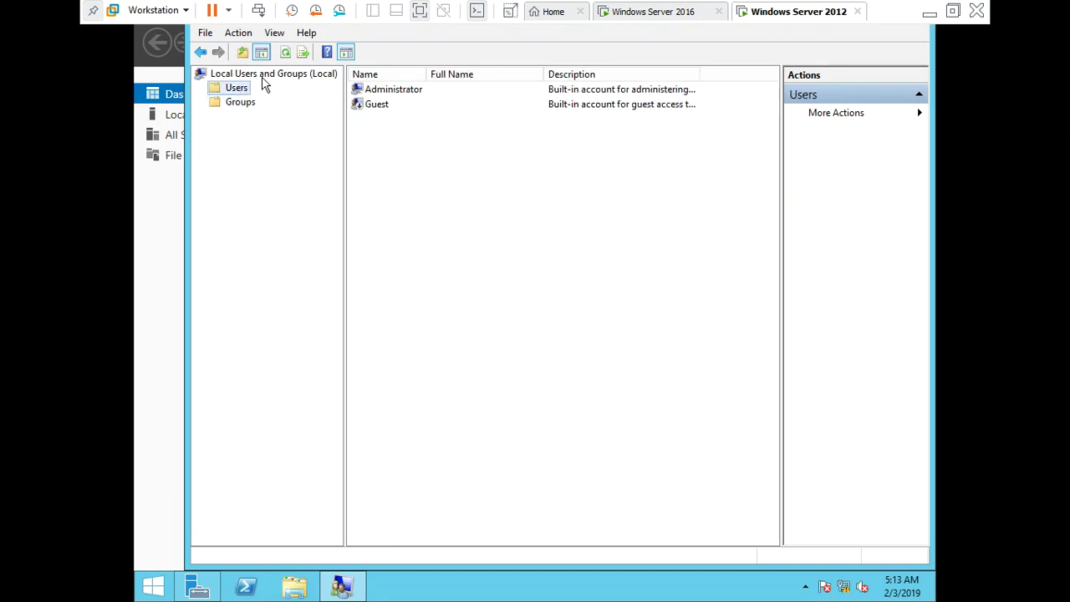
{"action": "left_click", "coordinate": [677, 17]}
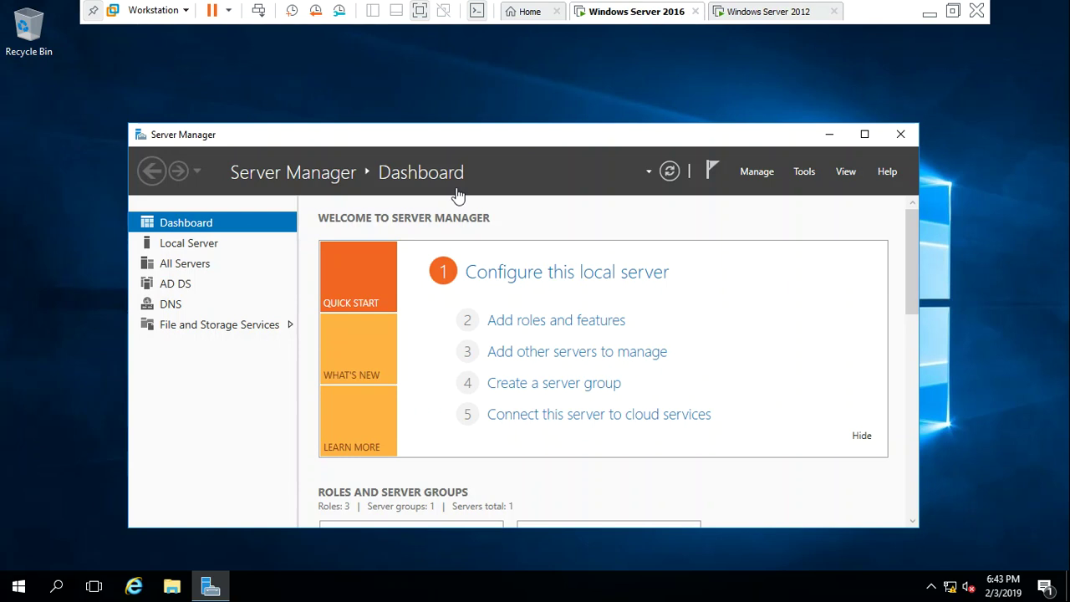
Launch Active Directory Users and Computers from Tools and show gmail.com's Users container
{"action": "left_click", "coordinate": [803, 172]}
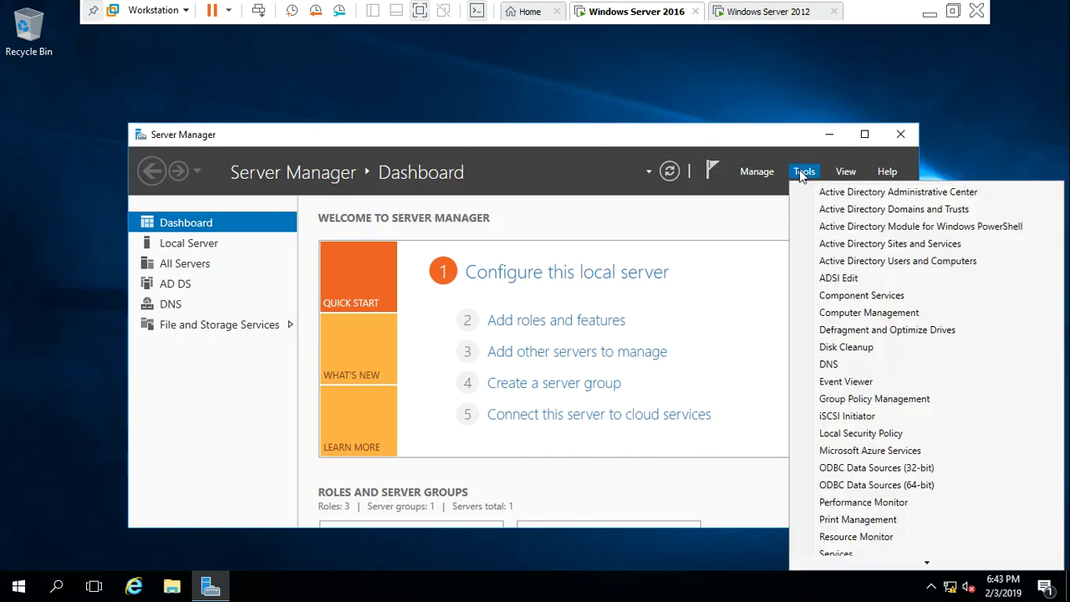
{"action": "left_click", "coordinate": [824, 260]}
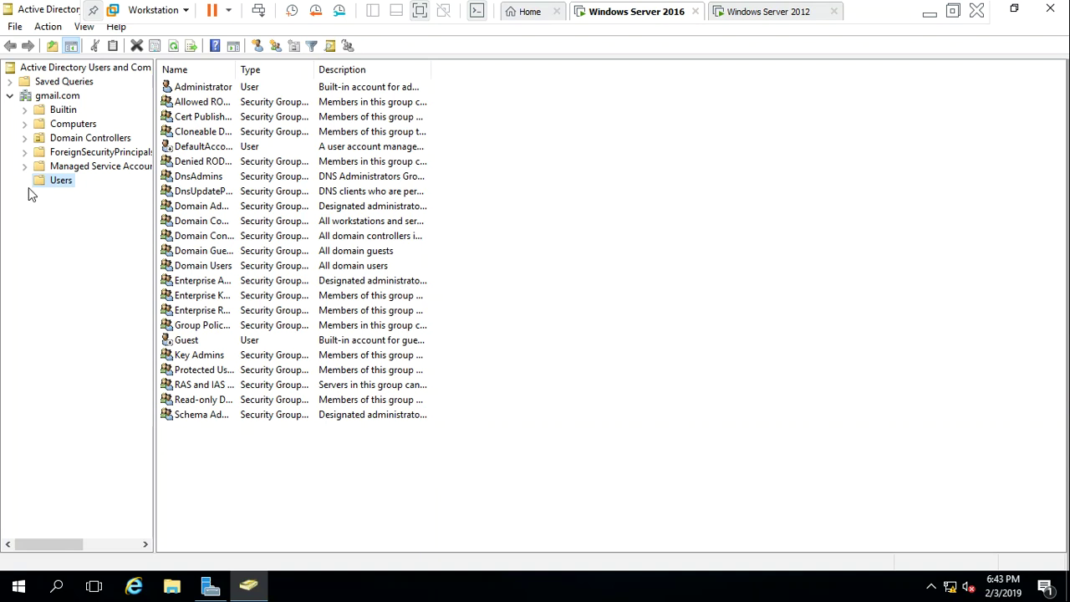
{"action": "left_click", "coordinate": [60, 183]}
Start a new user in the Users container with first name and logon name user1
{"action": "right_click", "coordinate": [59, 183]}
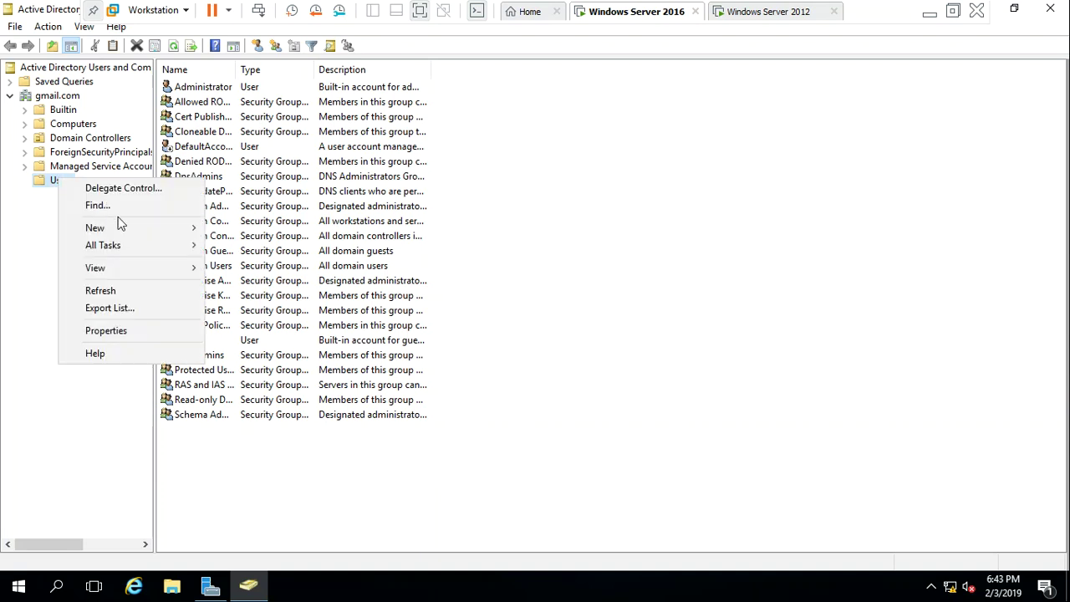
{"action": "mouse_move", "coordinate": [142, 233]}
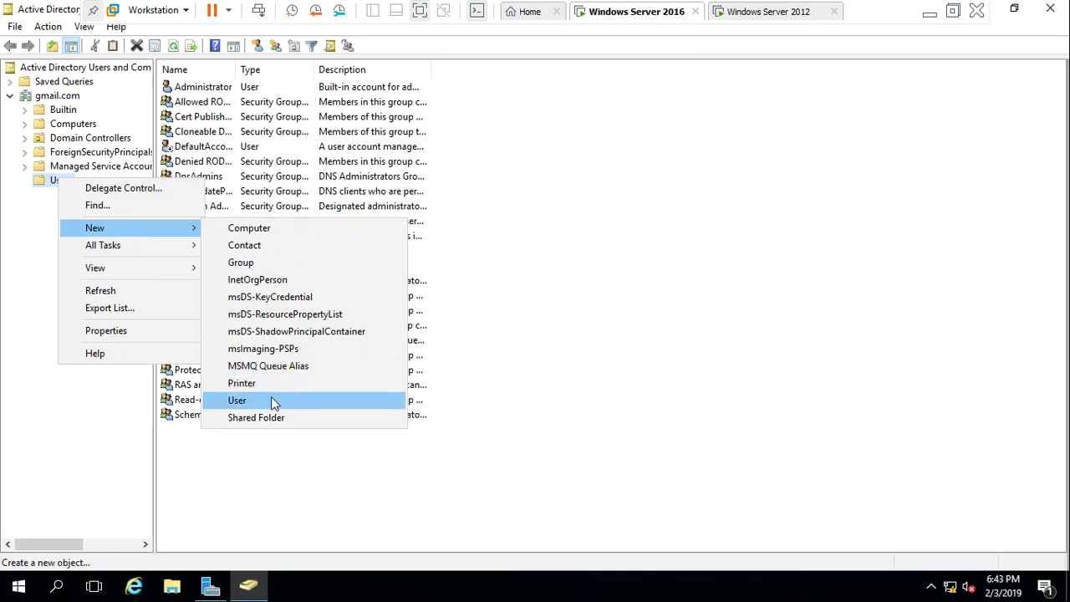
{"action": "left_click", "coordinate": [272, 400]}
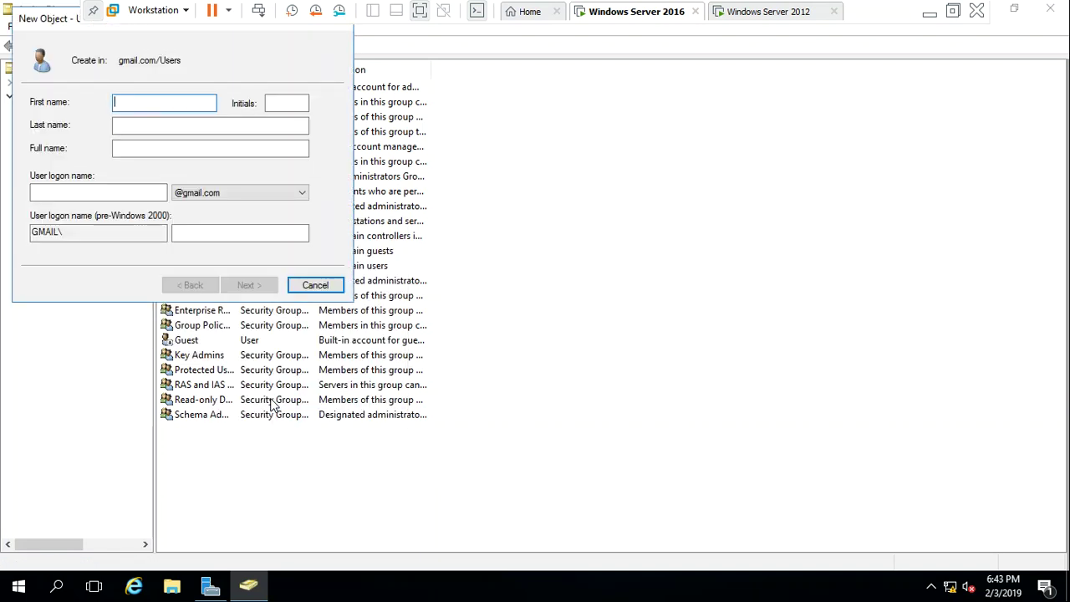
{"action": "type", "text": "user1"}
{"action": "key", "text": "Tab"}
{"action": "key", "text": "Tab"}
{"action": "key", "text": "Tab"}
{"action": "key", "text": "Tab"}
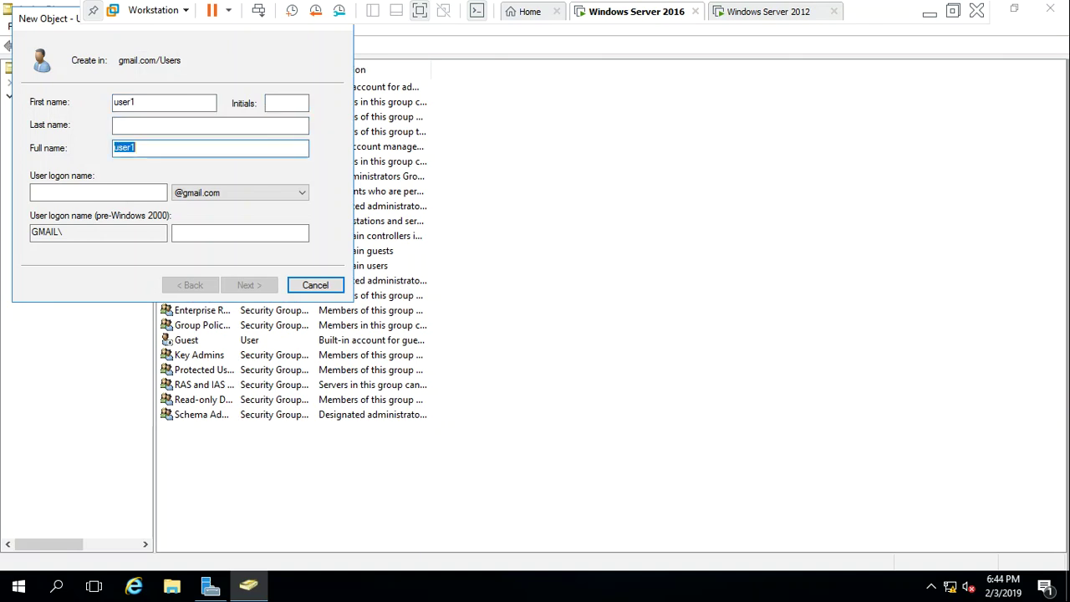
{"action": "type", "text": "user1"}
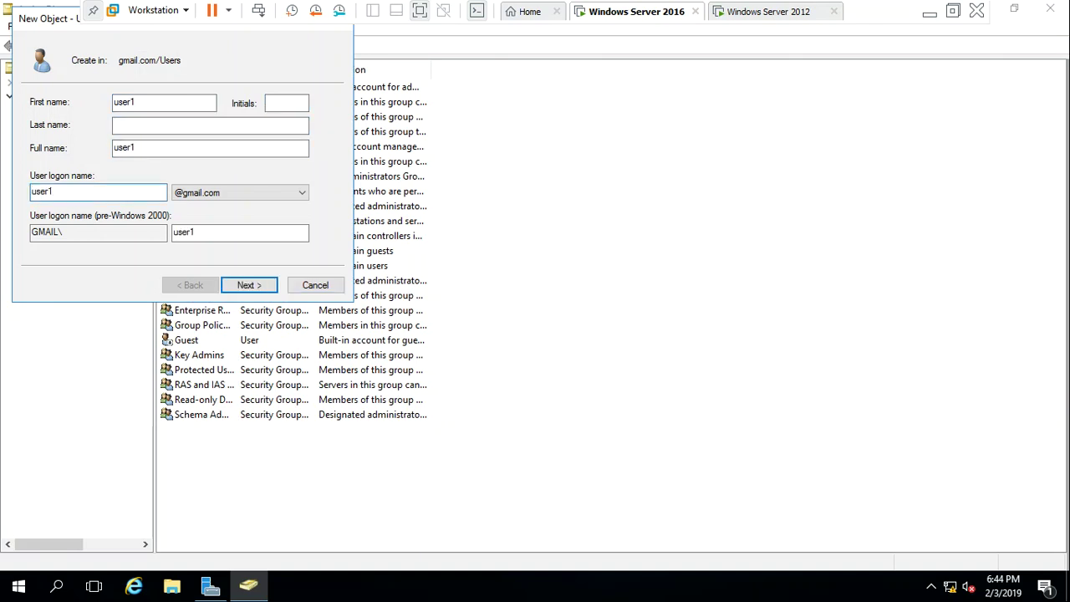
{"action": "key", "text": "Return"}
Give user1 a password set to never expire and unchangeable by the user, and finish
{"action": "type", "text": "Pa$$w0rd1"}
{"action": "key", "text": "Tab"}
{"action": "type", "text": "Pa$$w0rd1"}
{"action": "key", "text": "Tab"}
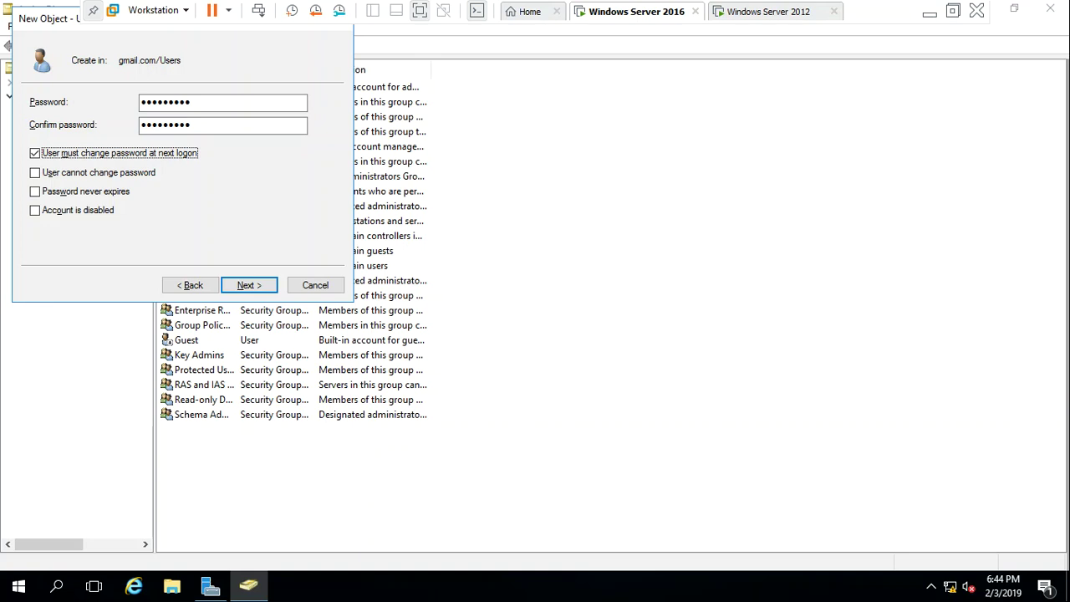
{"action": "key", "text": "space"}
{"action": "left_click", "coordinate": [108, 194]}
{"action": "left_click", "coordinate": [132, 172]}
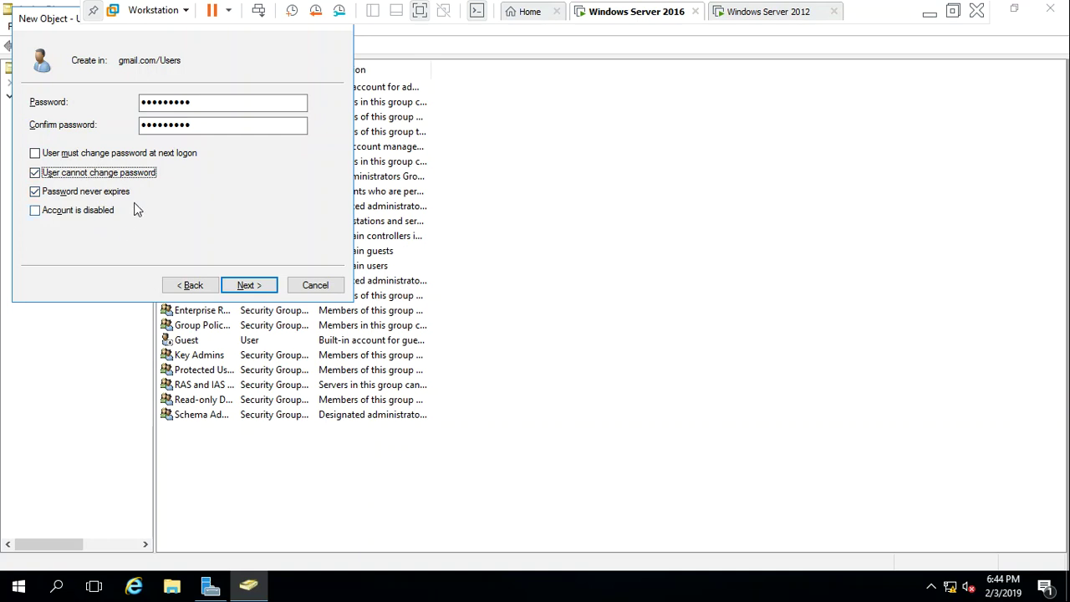
{"action": "left_click", "coordinate": [243, 288]}
{"action": "left_click", "coordinate": [240, 290]}
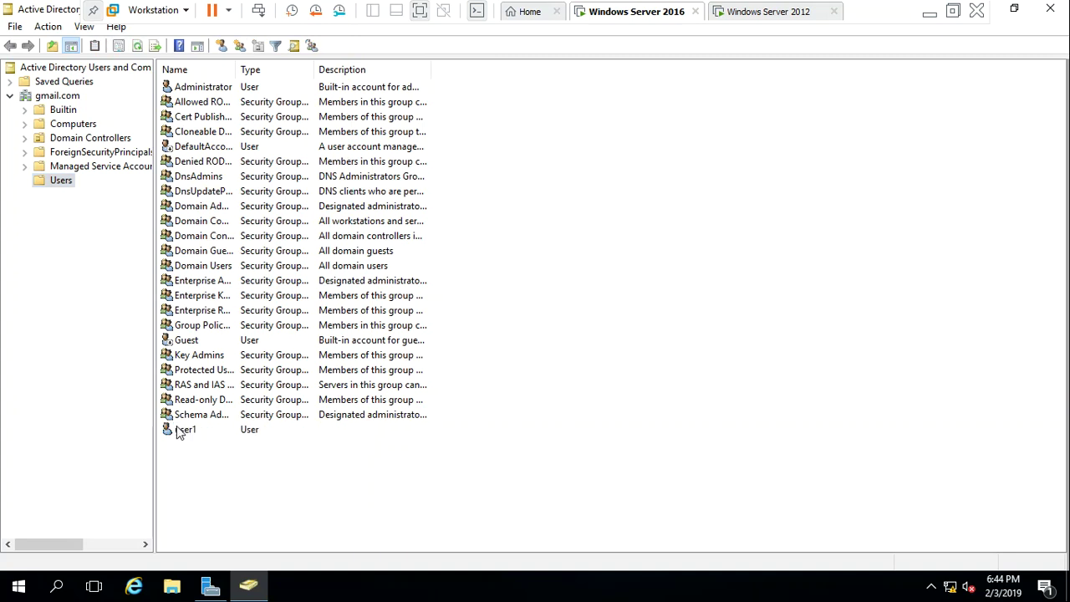
Select the new user1 account, glance at the 2012 VM, and close ADUC
{"action": "left_click", "coordinate": [176, 429]}
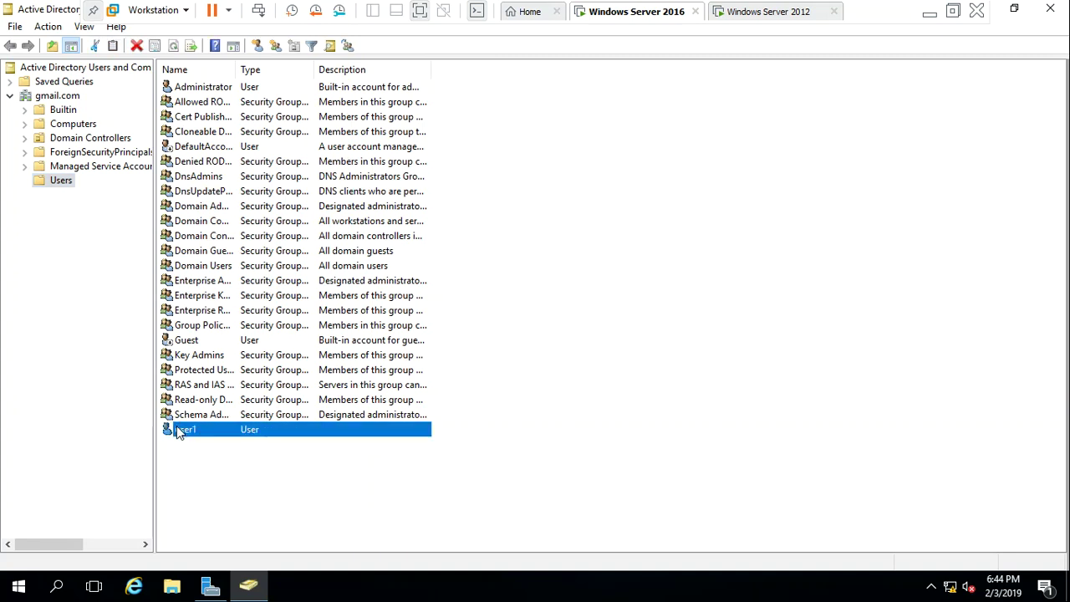
{"action": "left_click", "coordinate": [747, 12]}
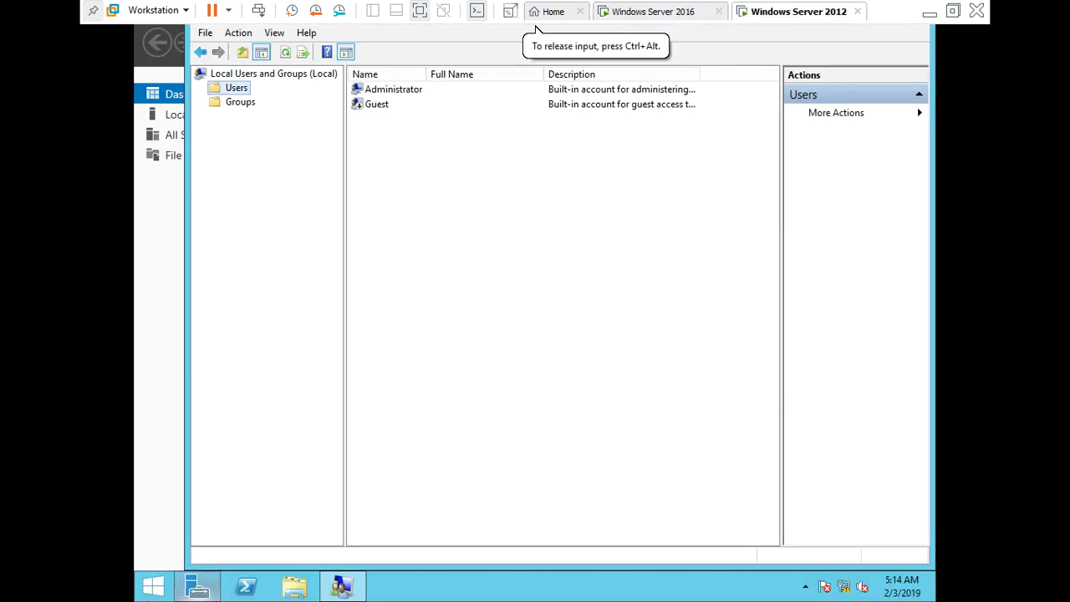
{"action": "left_click", "coordinate": [661, 10]}
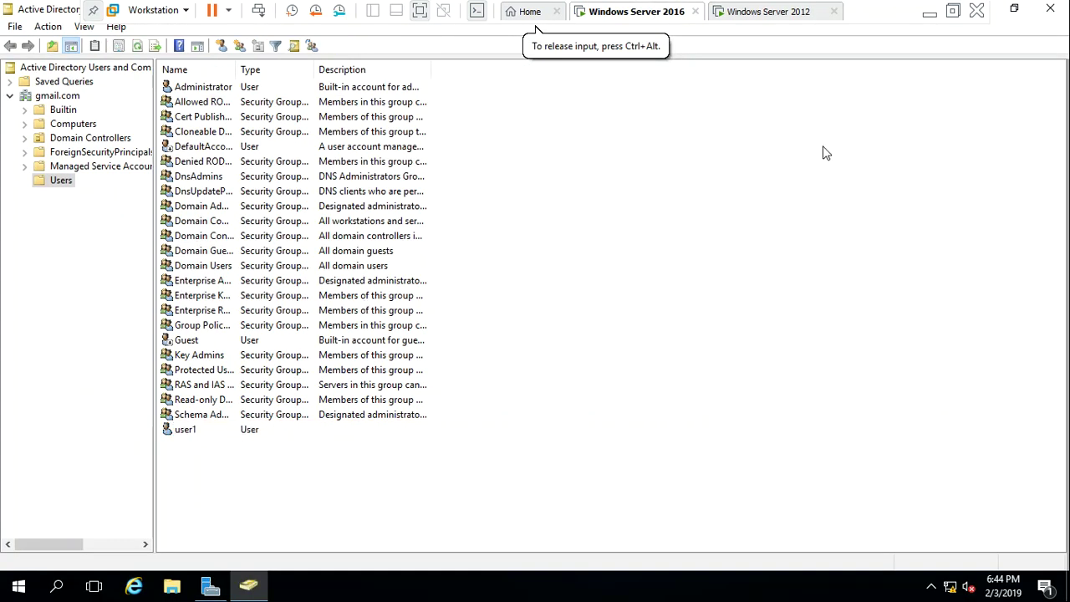
{"action": "left_click", "coordinate": [1050, 9]}
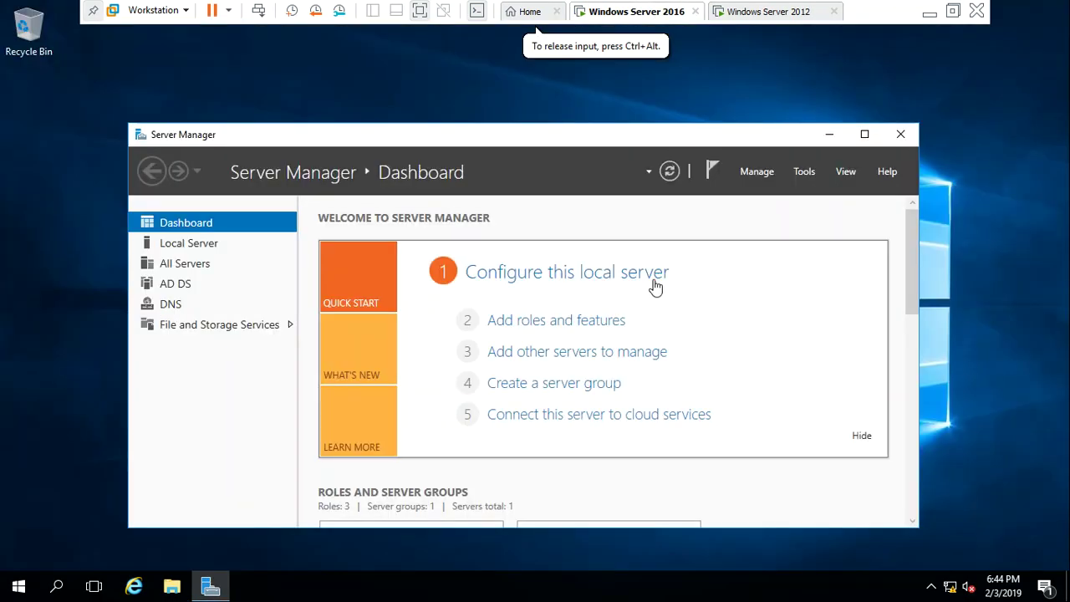
Open the IPv4 properties of Ethernet0 via ncpa.cpl on the 2016 VM
{"action": "left_click", "coordinate": [830, 133]}
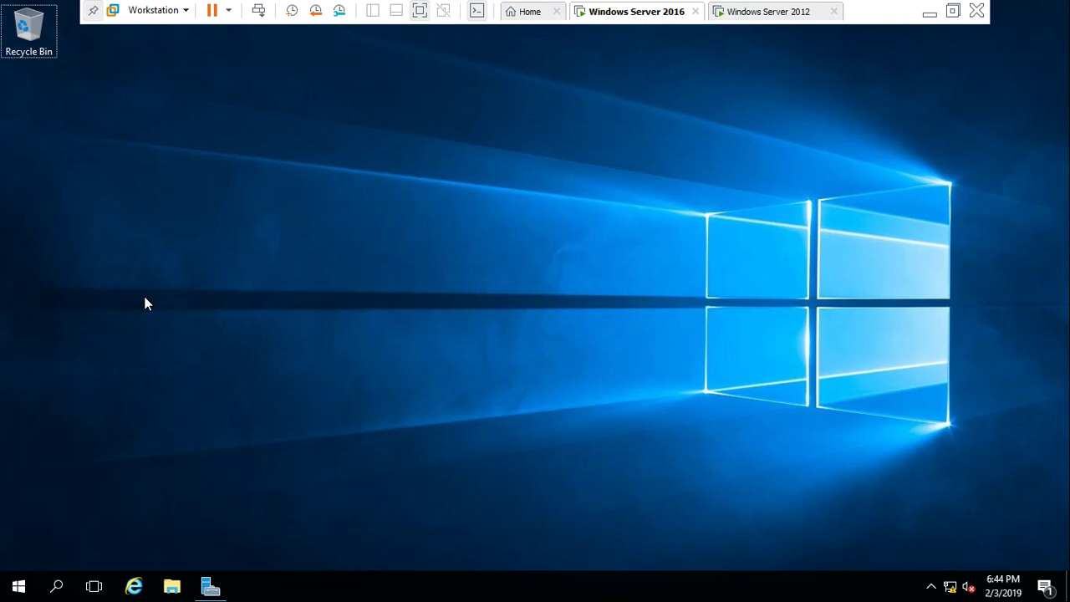
{"action": "key", "text": "super+r"}
{"action": "key", "text": "BackSpace"}
{"action": "type", "text": "ncpa.cpl"}
{"action": "key", "text": "Return"}
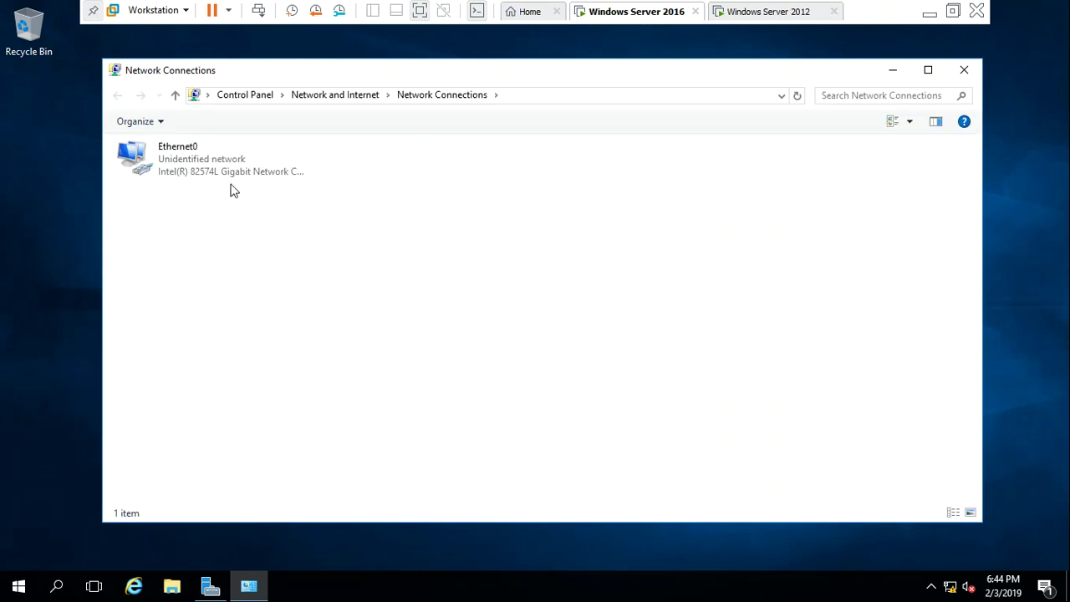
{"action": "double_click", "coordinate": [226, 173]}
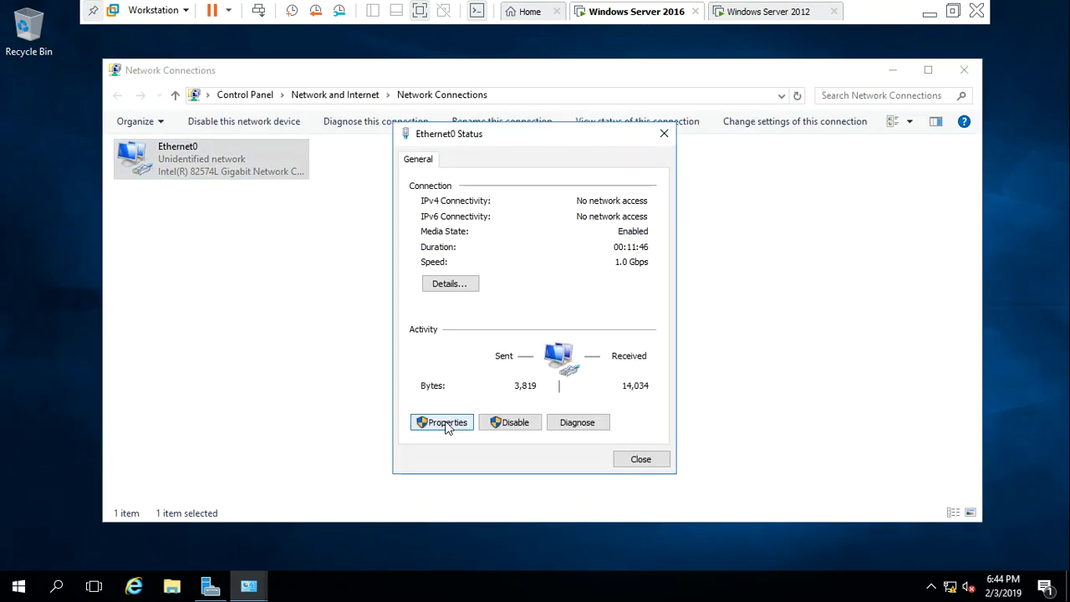
{"action": "left_click", "coordinate": [445, 422]}
{"action": "double_click", "coordinate": [583, 313]}
Set the preferred DNS server to 192.168.1.101, confirm, and close all network windows
{"action": "left_click", "coordinate": [684, 446]}
{"action": "key", "text": "BackSpace"}
{"action": "key", "text": "BackSpace"}
{"action": "key", "text": "BackSpace"}
{"action": "key", "text": "BackSpace"}
{"action": "key", "text": "BackSpace"}
{"action": "type", "text": "192 . 168 . 1 "}
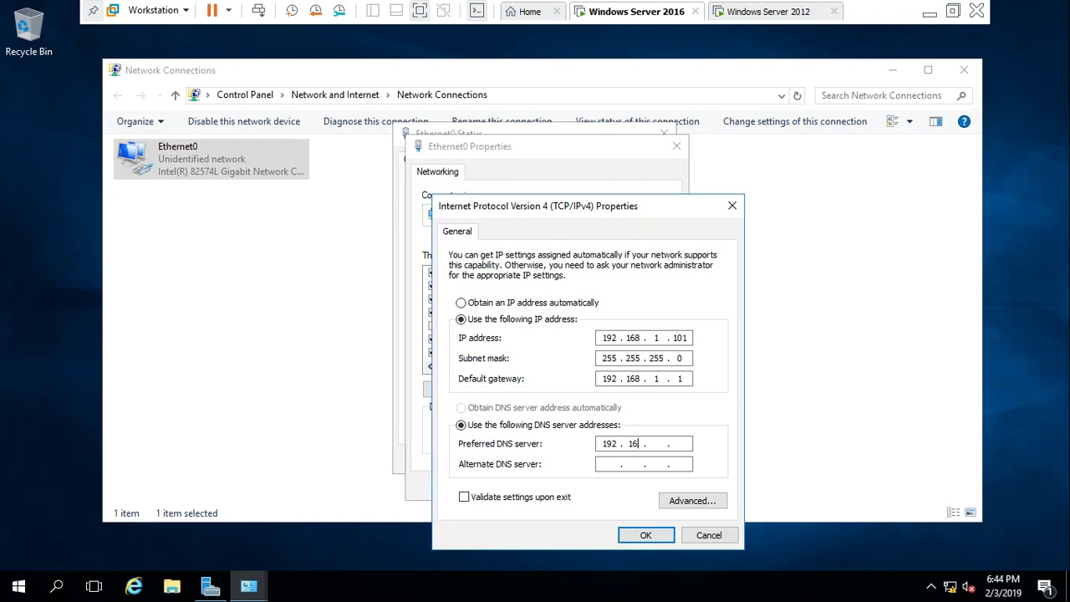
{"action": "type", "text": ". 101"}
{"action": "left_click", "coordinate": [646, 536]}
{"action": "left_click", "coordinate": [594, 488]}
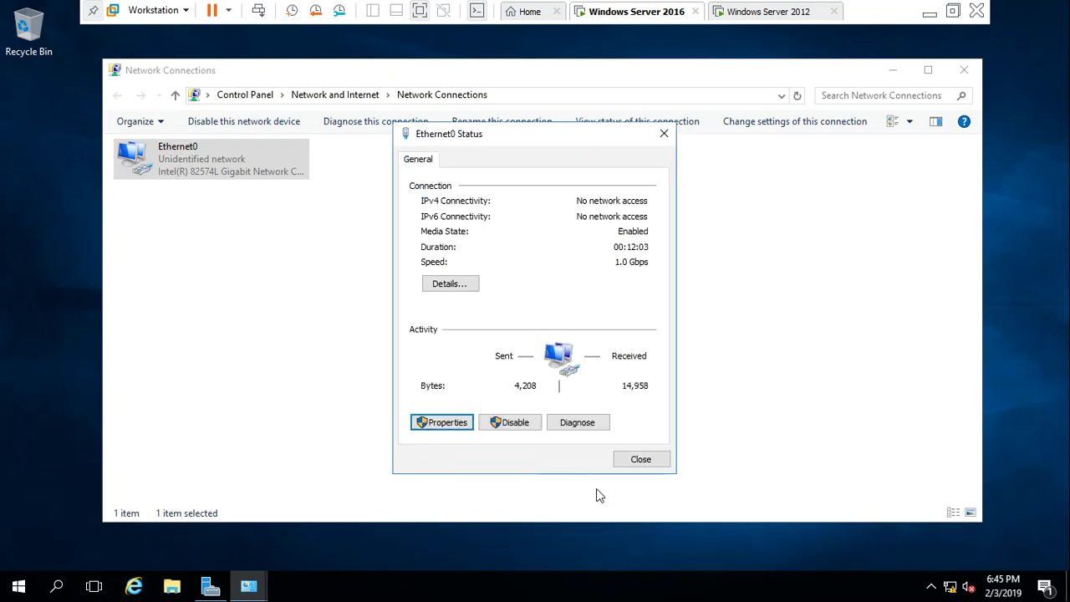
{"action": "left_click", "coordinate": [639, 460]}
{"action": "left_click", "coordinate": [524, 274]}
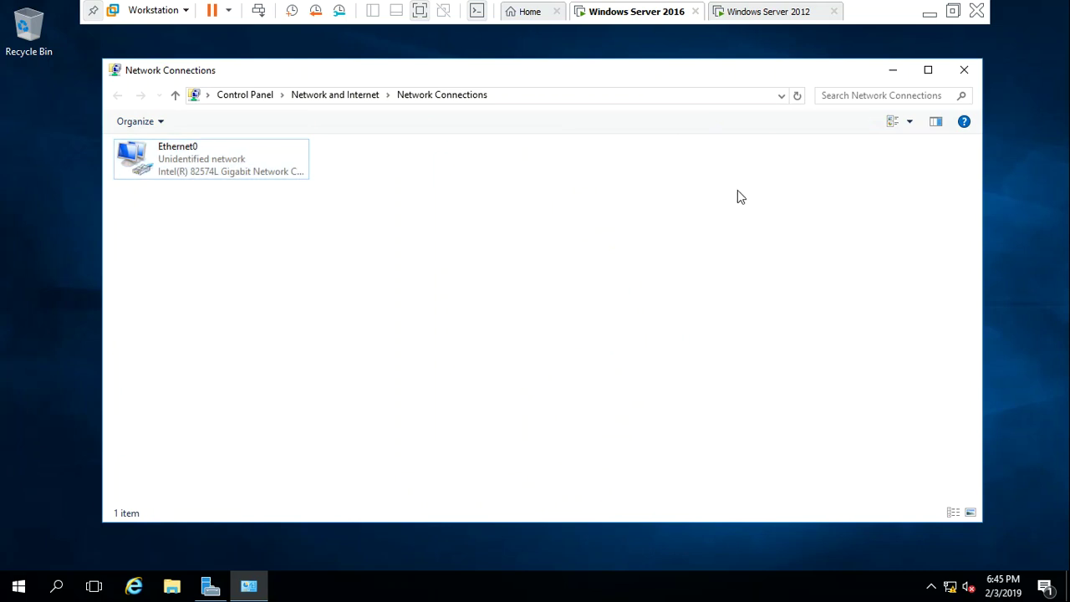
{"action": "left_click", "coordinate": [964, 73]}
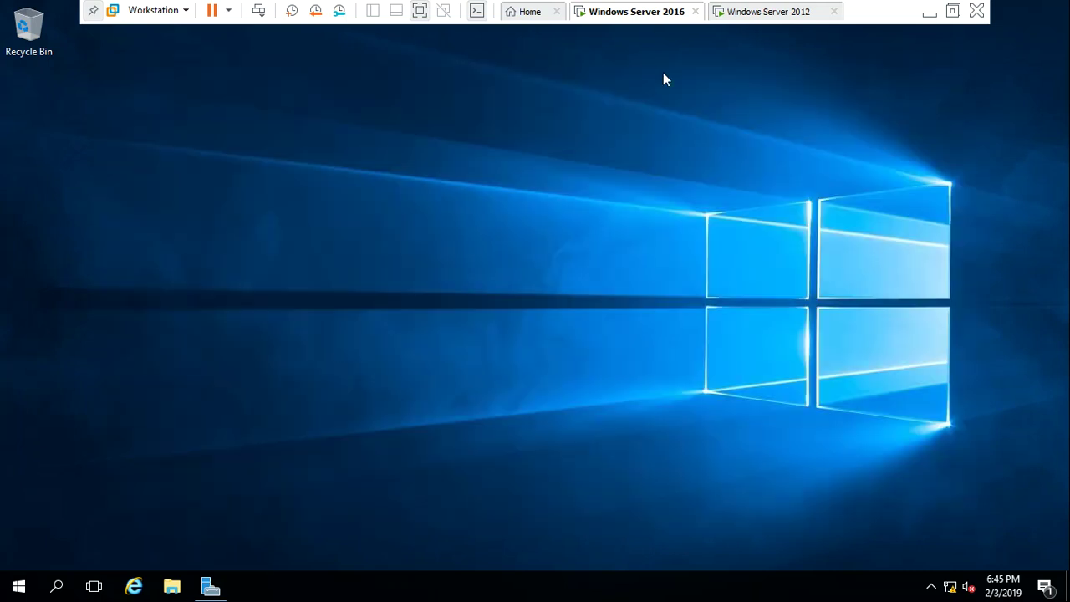
On the 2012 VM, open Ethernet0's IPv4 settings via ncpa.cpl
{"action": "left_click", "coordinate": [741, 17]}
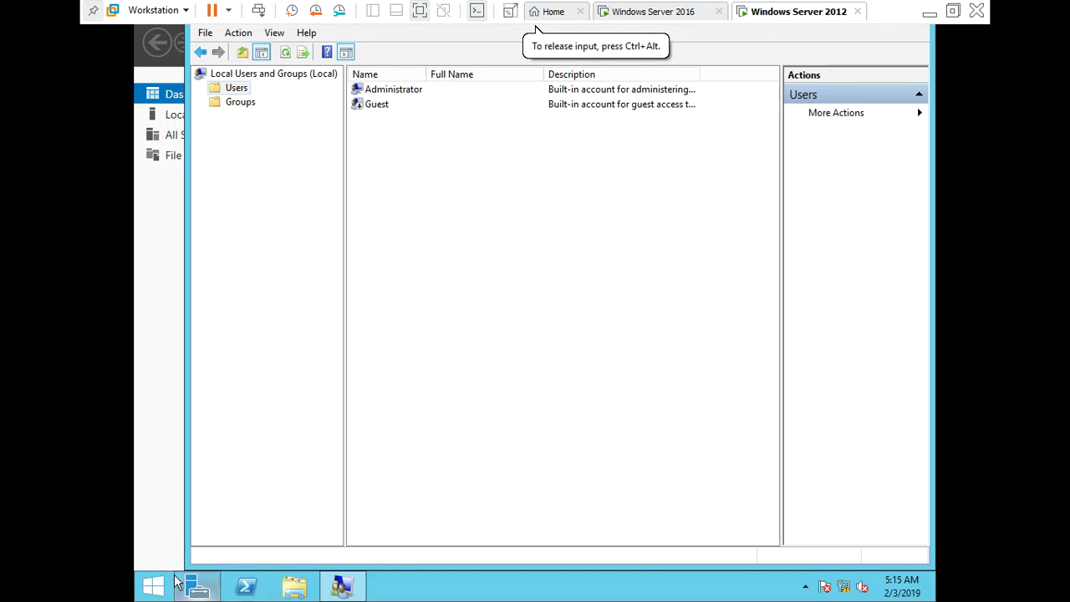
{"action": "left_click", "coordinate": [193, 588]}
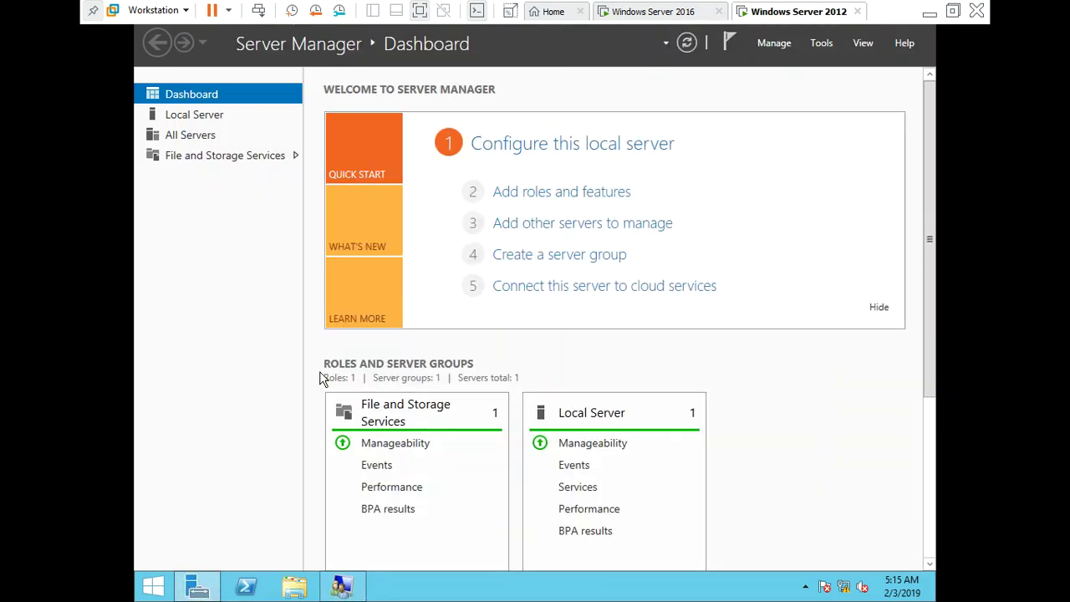
{"action": "key", "text": "super+r"}
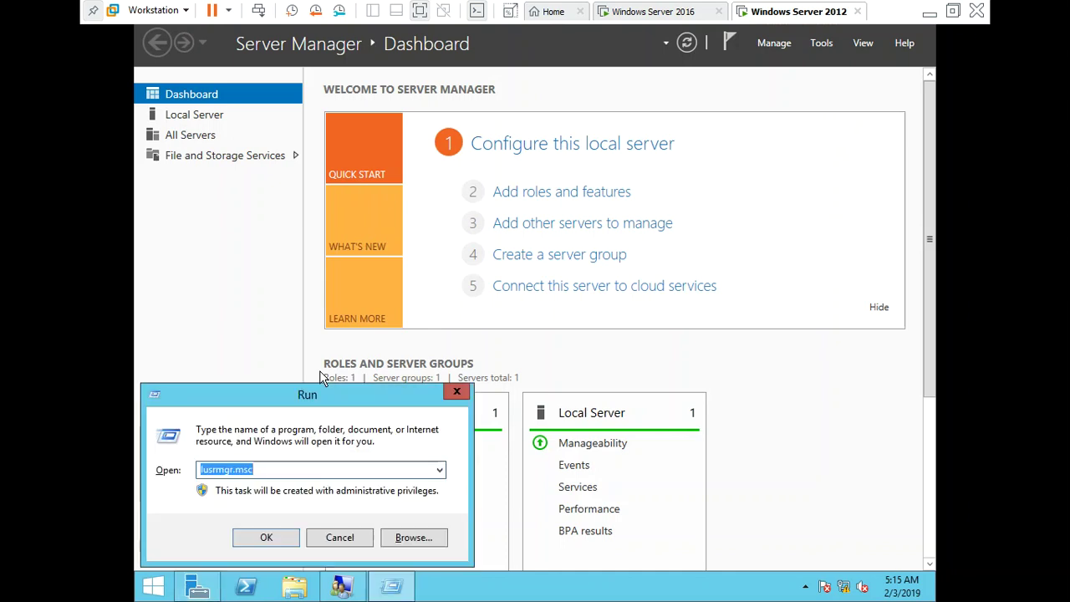
{"action": "type", "text": "ncpa.cpl"}
{"action": "key", "text": "Return"}
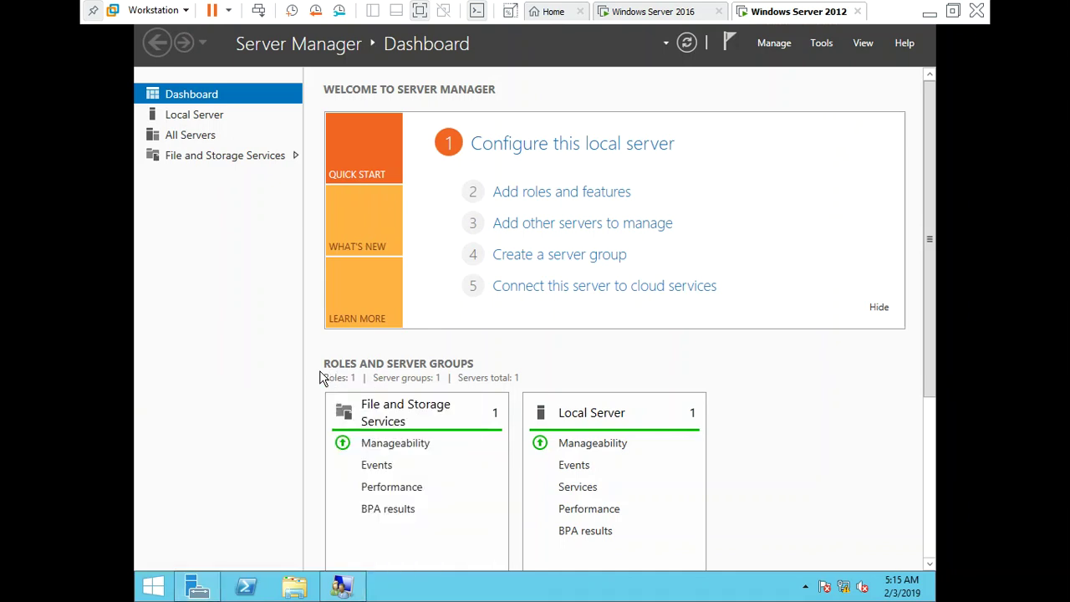
{"action": "double_click", "coordinate": [346, 159]}
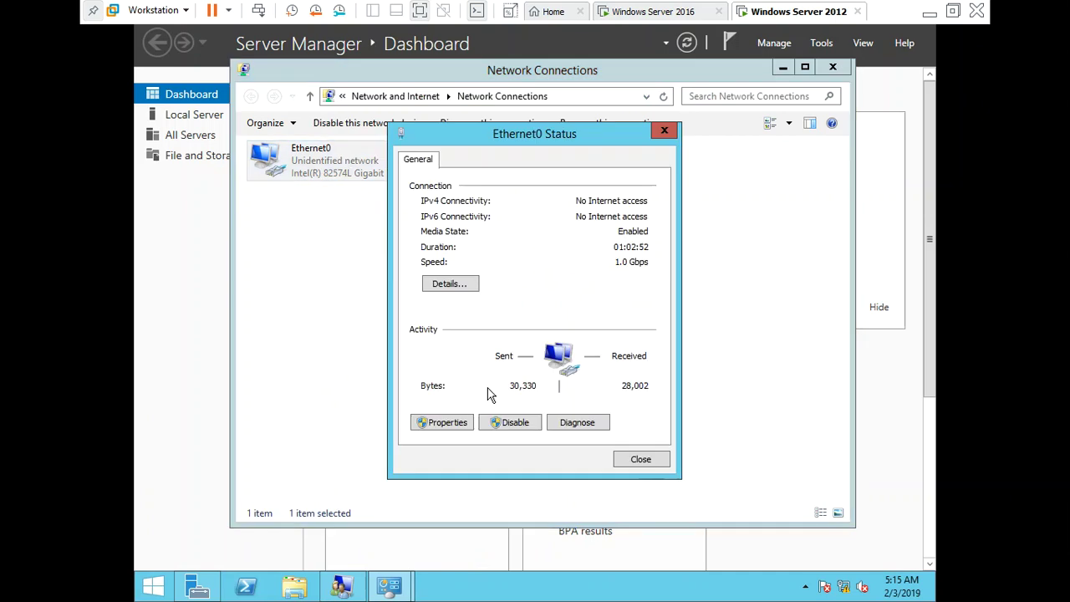
{"action": "key", "text": "alt+p"}
{"action": "key", "text": "Down"}
{"action": "key", "text": "Down"}
{"action": "key", "text": "Down"}
{"action": "key", "text": "Down"}
{"action": "key", "text": "Down"}
{"action": "key", "text": "Down"}
{"action": "key", "text": "Down"}
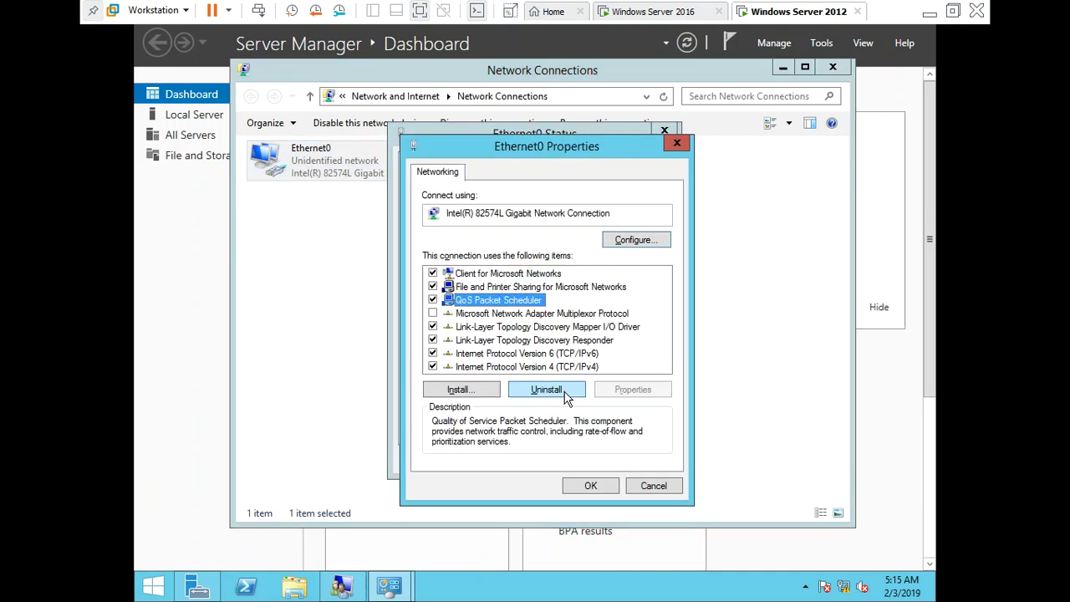
{"action": "key", "text": "alt+r"}
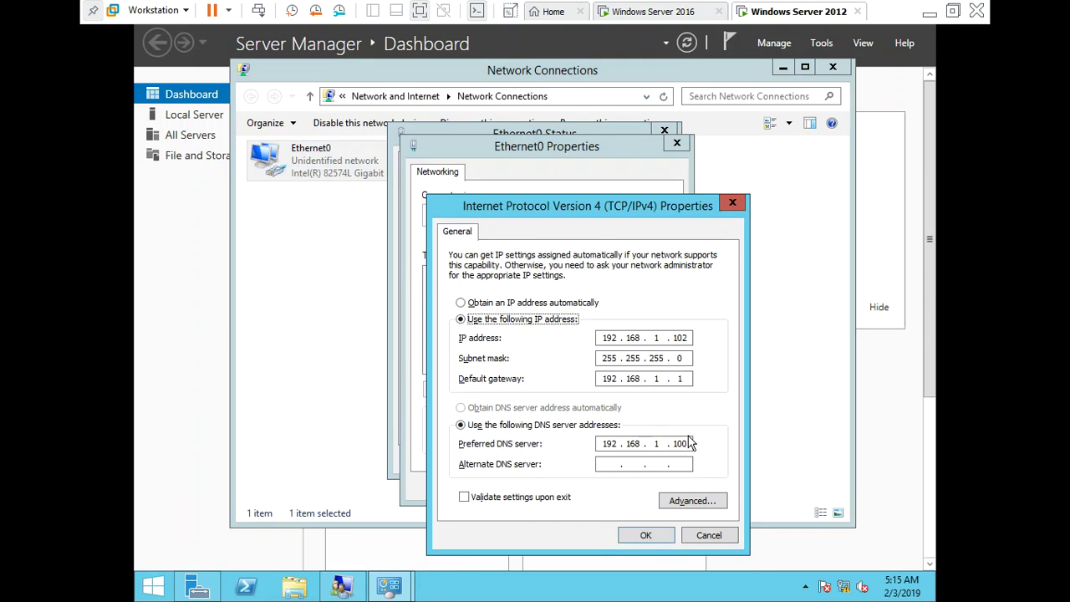
Change the preferred DNS server to 192.168.1.101, confirm, and close all network windows
{"action": "left_click", "coordinate": [687, 443]}
{"action": "key", "text": "BackSpace"}
{"action": "key", "text": "BackSpace"}
{"action": "type", "text": "01"}
{"action": "left_click", "coordinate": [637, 536]}
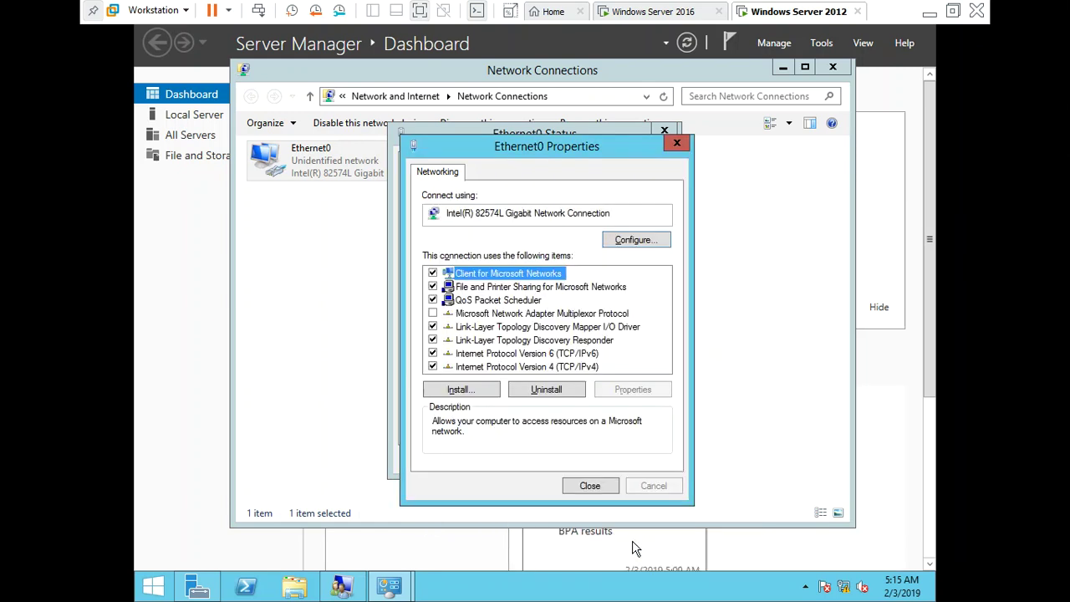
{"action": "left_click", "coordinate": [590, 485]}
{"action": "left_click", "coordinate": [637, 459]}
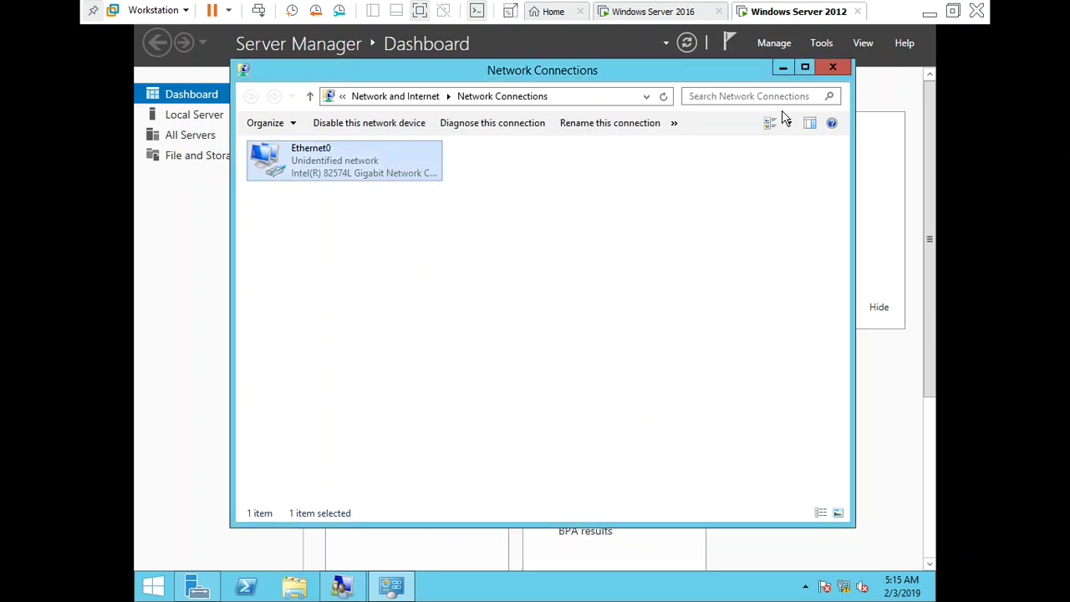
{"action": "left_click", "coordinate": [831, 66]}
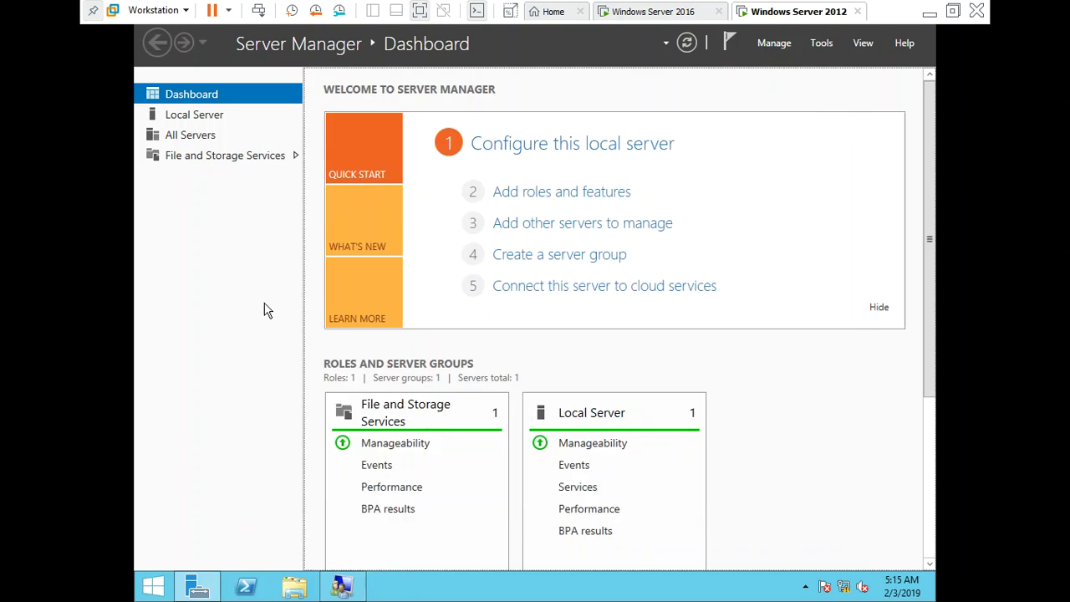
Open System Properties with sysdm.cpl and rename the computer to Server02
{"action": "key", "text": "super+r"}
{"action": "key", "text": "BackSpace"}
{"action": "type", "text": "sysdm.cpl"}
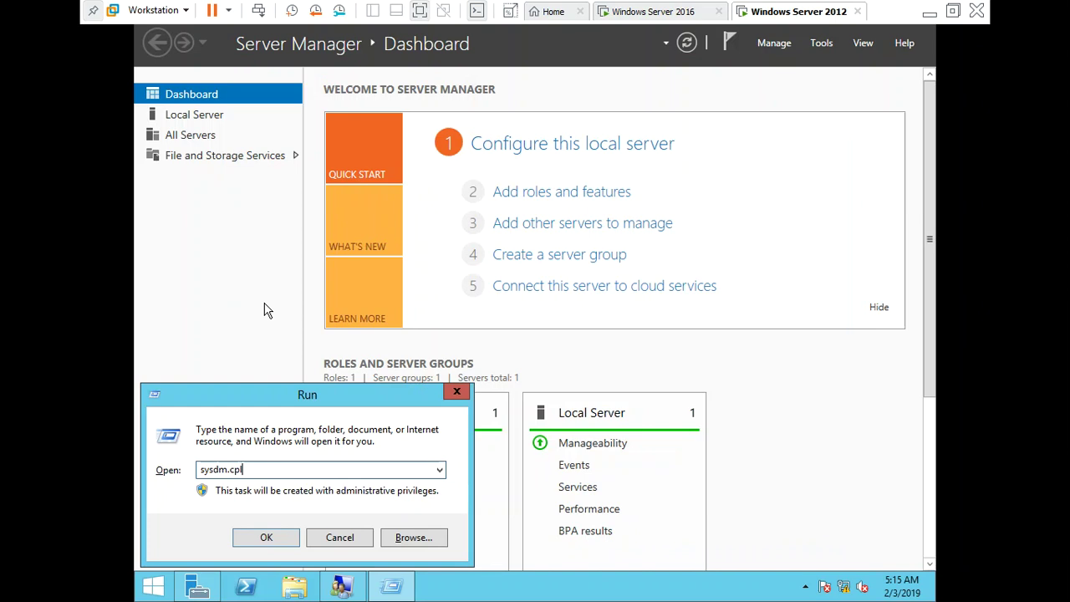
{"action": "key", "text": "Return"}
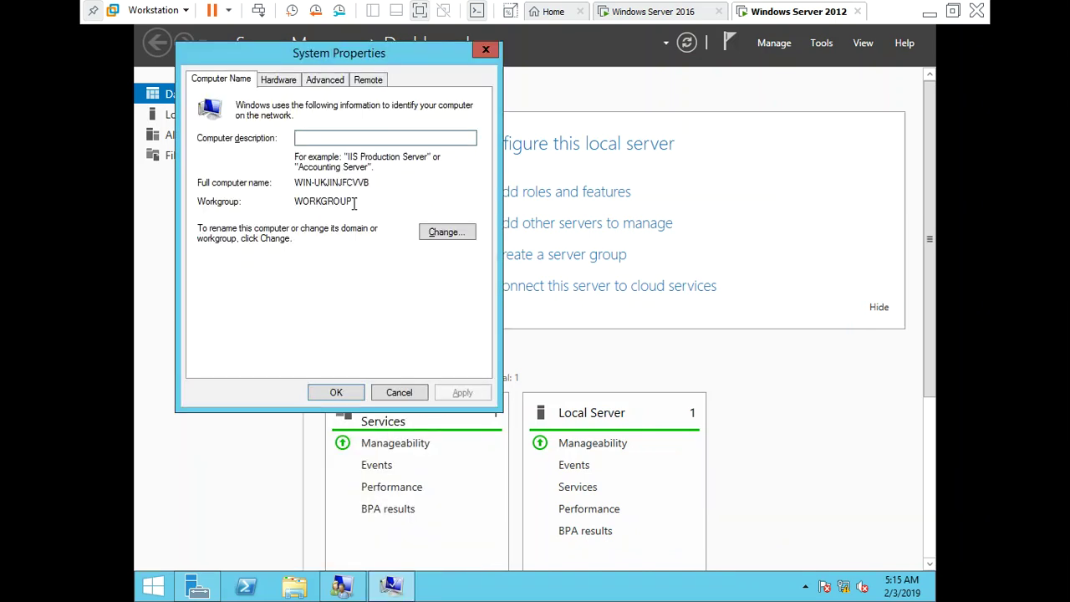
{"action": "left_click", "coordinate": [446, 232]}
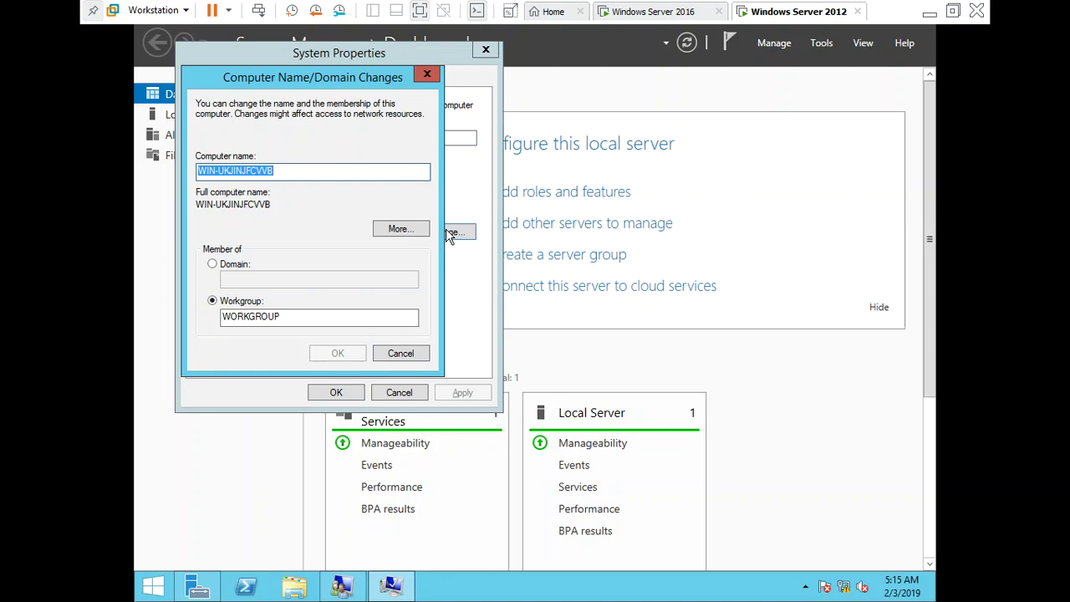
{"action": "key", "text": "BackSpace"}
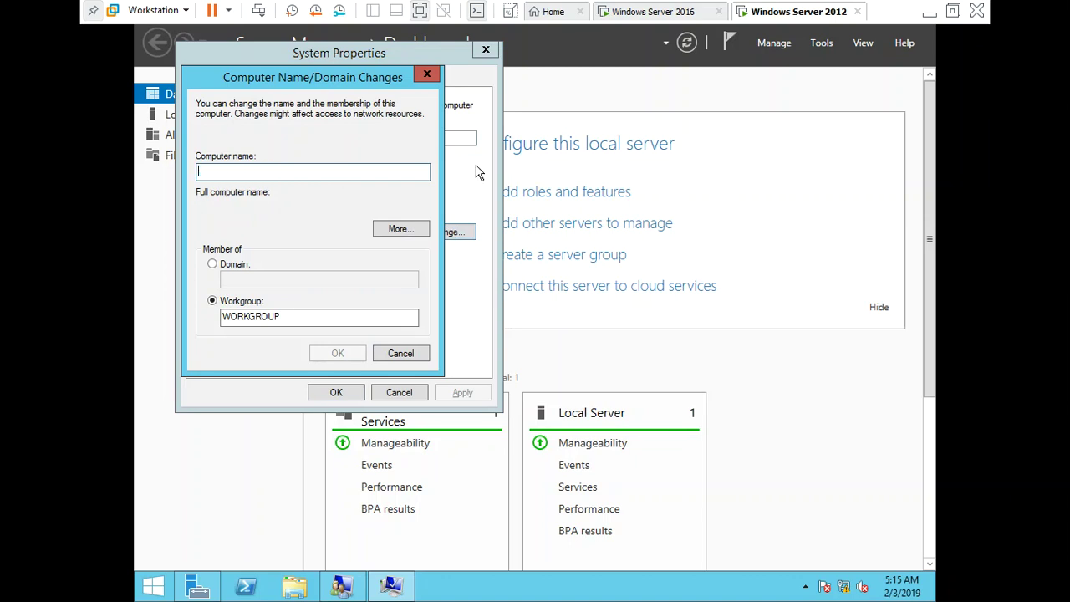
{"action": "type", "text": "Se"}
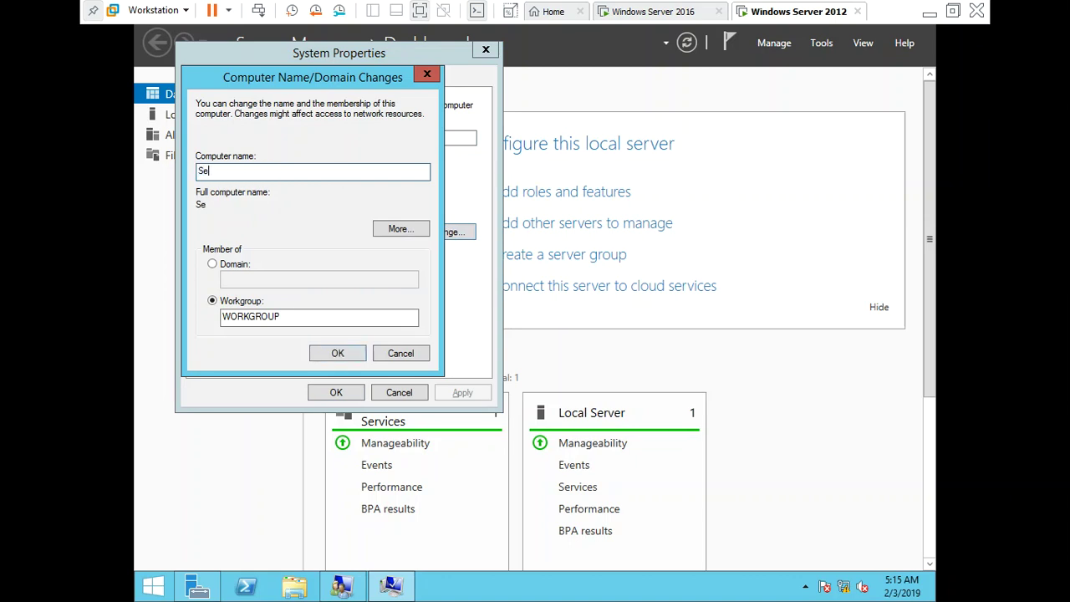
{"action": "type", "text": "rver02"}
Set membership to the gmail.com domain, submit, and dismiss the domain-controller-not-found error
{"action": "left_click", "coordinate": [235, 264]}
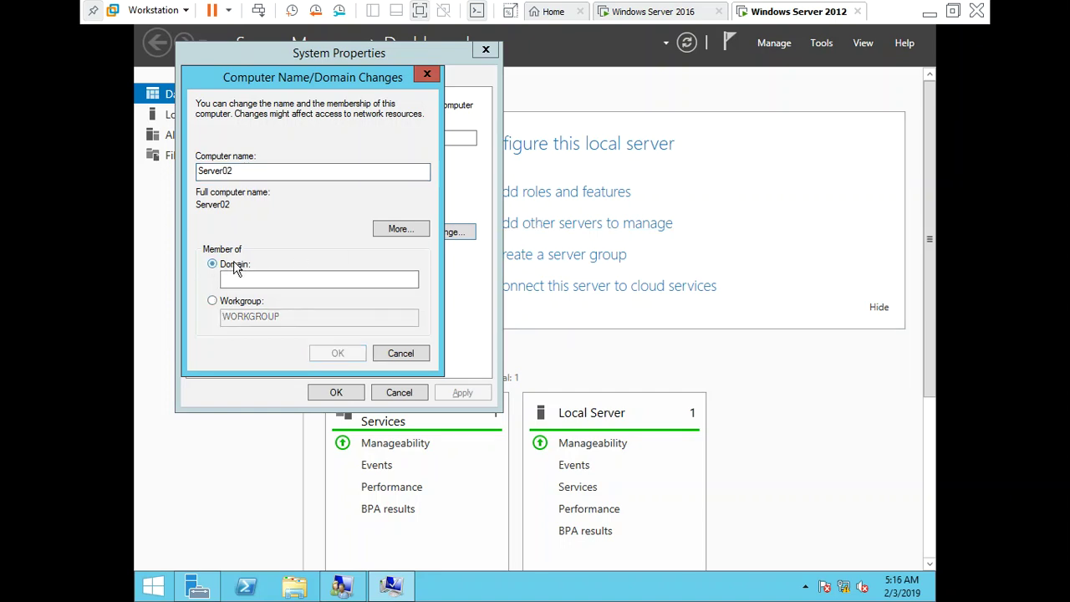
{"action": "left_click", "coordinate": [238, 277]}
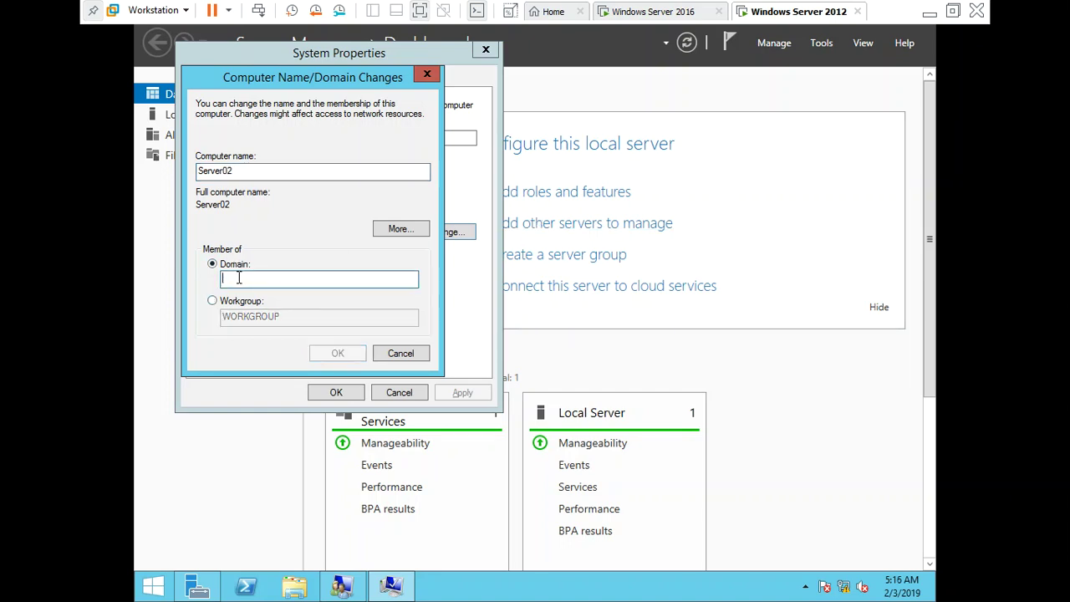
{"action": "type", "text": "gmail"}
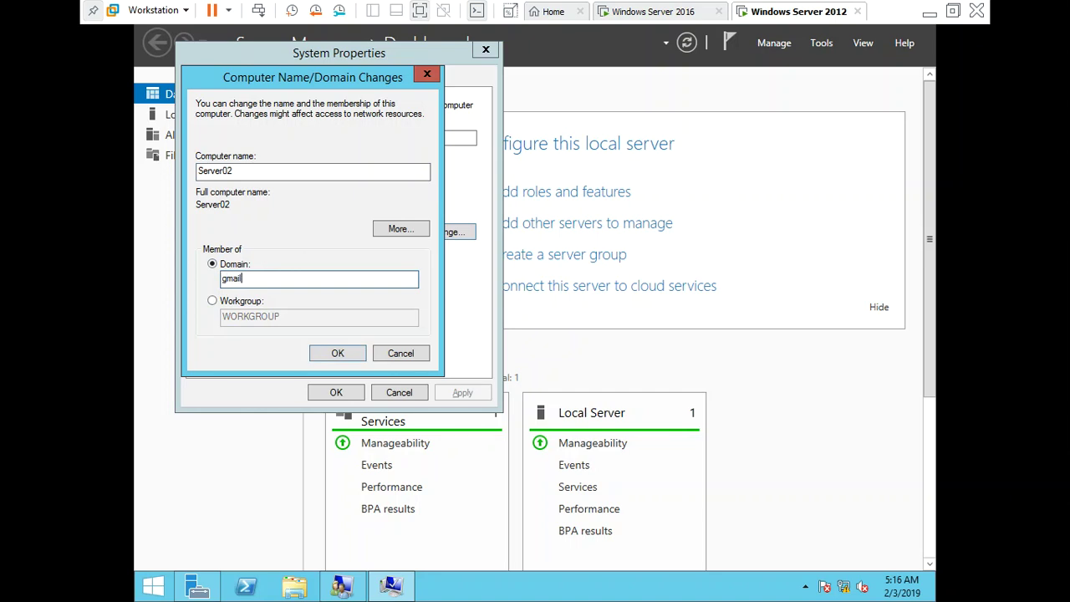
{"action": "type", "text": ".com"}
{"action": "key", "text": "Return"}
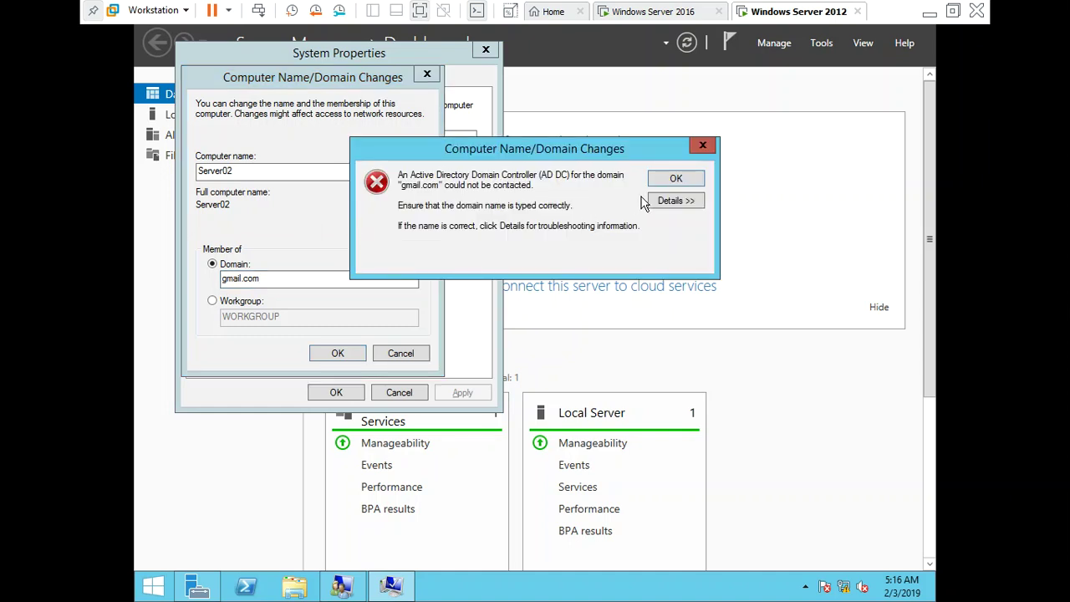
{"action": "left_click", "coordinate": [676, 179]}
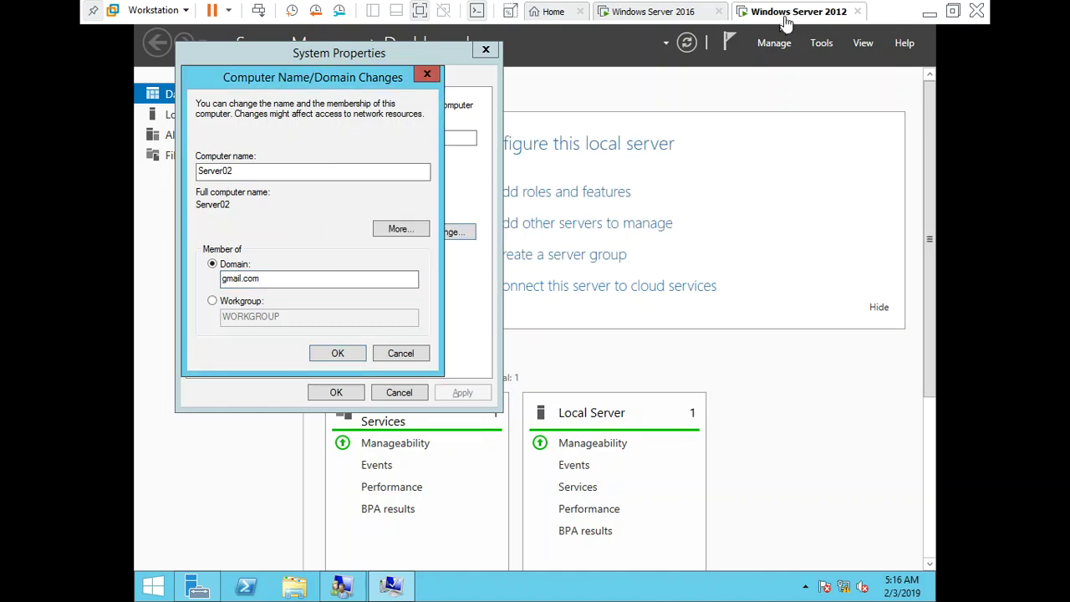
Switch the 2012 VM's network adapter to bridged, dismiss the errors, and edit the domain name
{"action": "right_click", "coordinate": [786, 18]}
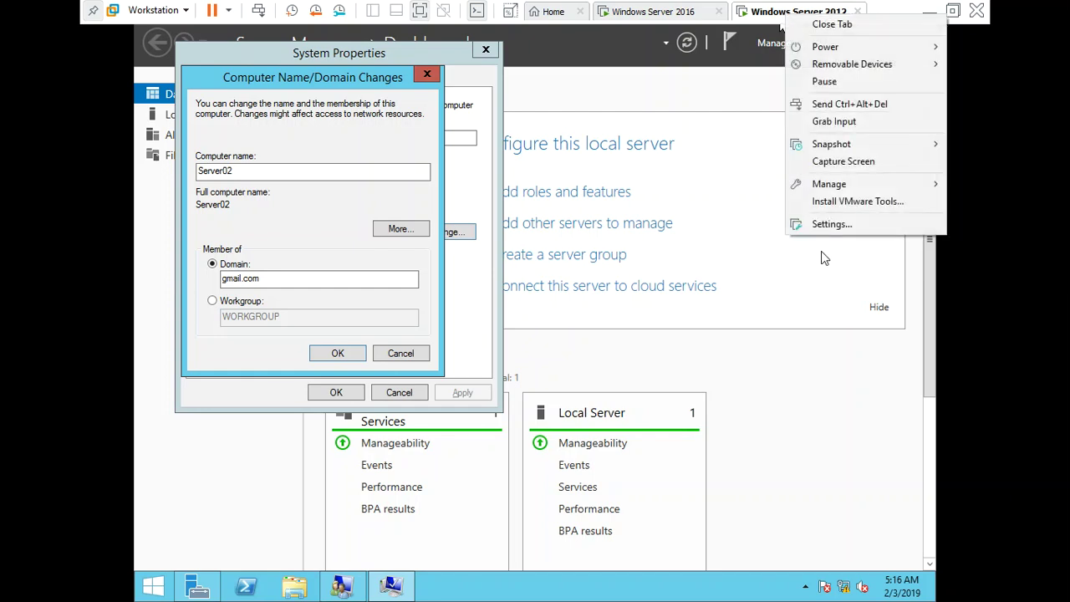
{"action": "left_click", "coordinate": [840, 234]}
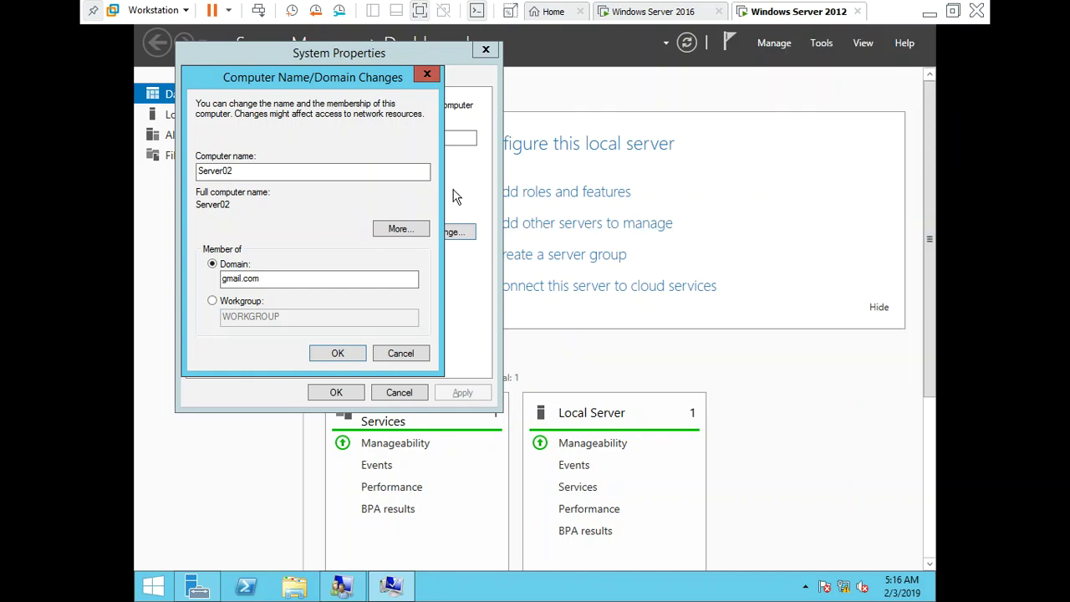
{"action": "left_click", "coordinate": [398, 160]}
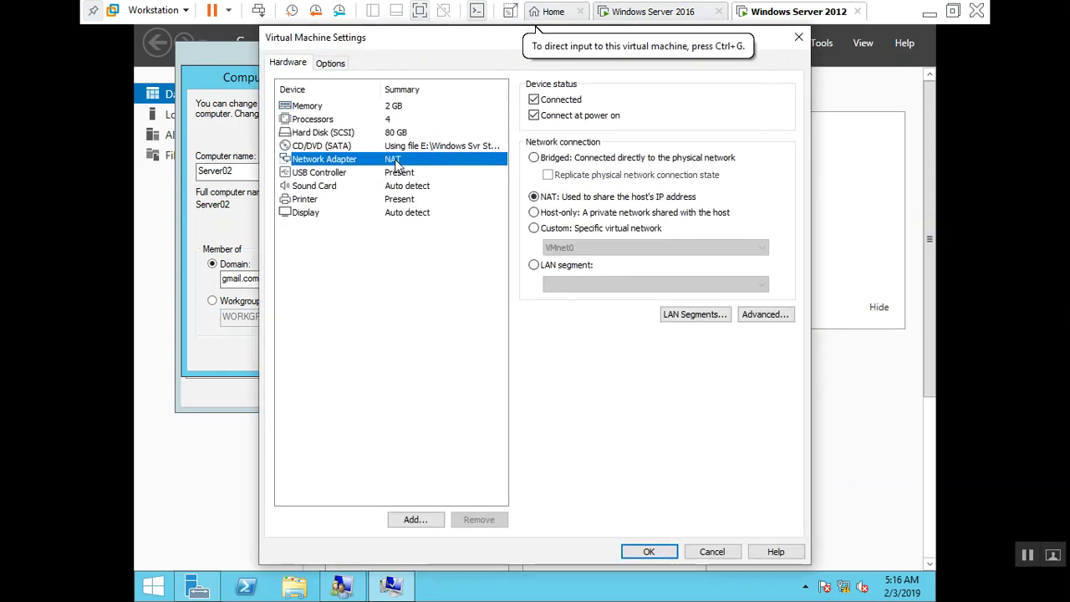
{"action": "left_click", "coordinate": [577, 157]}
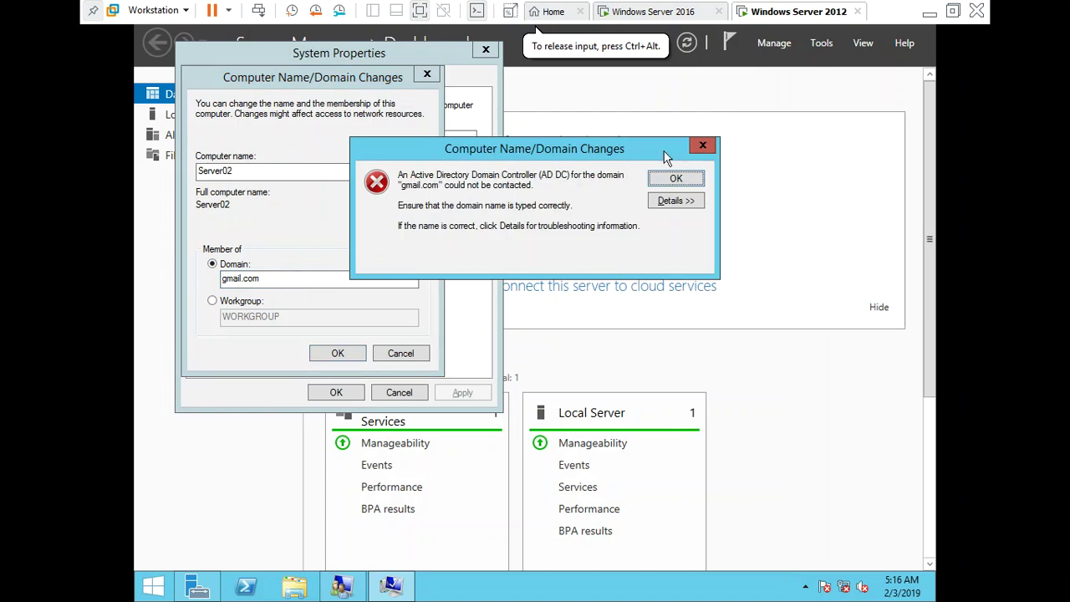
{"action": "left_click", "coordinate": [677, 178]}
{"action": "left_click", "coordinate": [677, 180]}
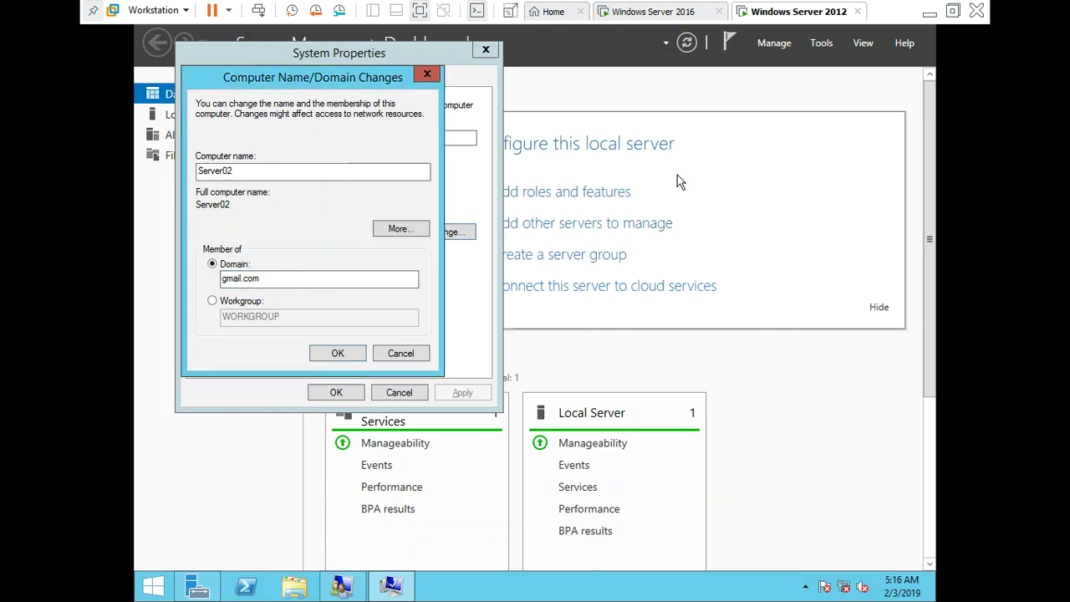
{"action": "left_click", "coordinate": [329, 280]}
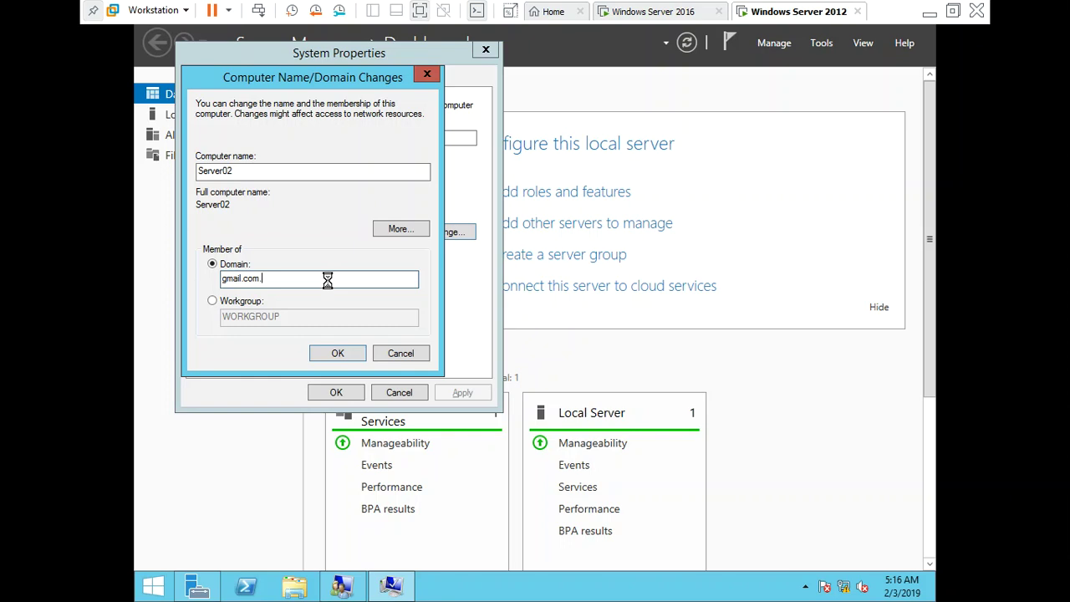
Join gmail.com with the administrator account's credentials, acknowledge welcome and restart messages, close System Properties
{"action": "key", "text": "Return"}
{"action": "type", "text": "ad"}
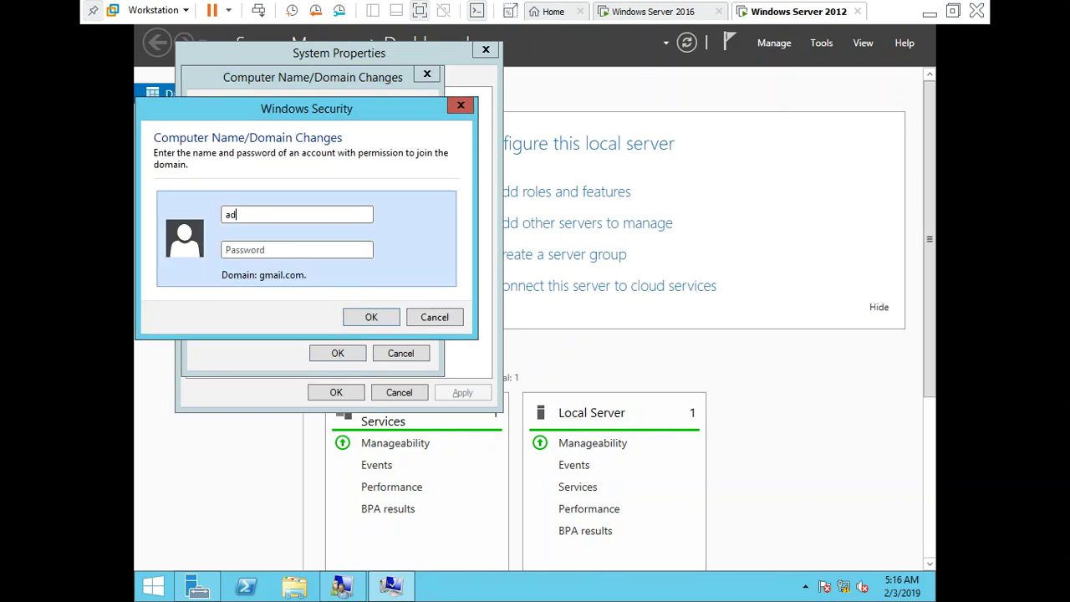
{"action": "type", "text": "ministrator"}
{"action": "key", "text": "Tab"}
{"action": "type", "text": "Password1"}
{"action": "key", "text": "Return"}
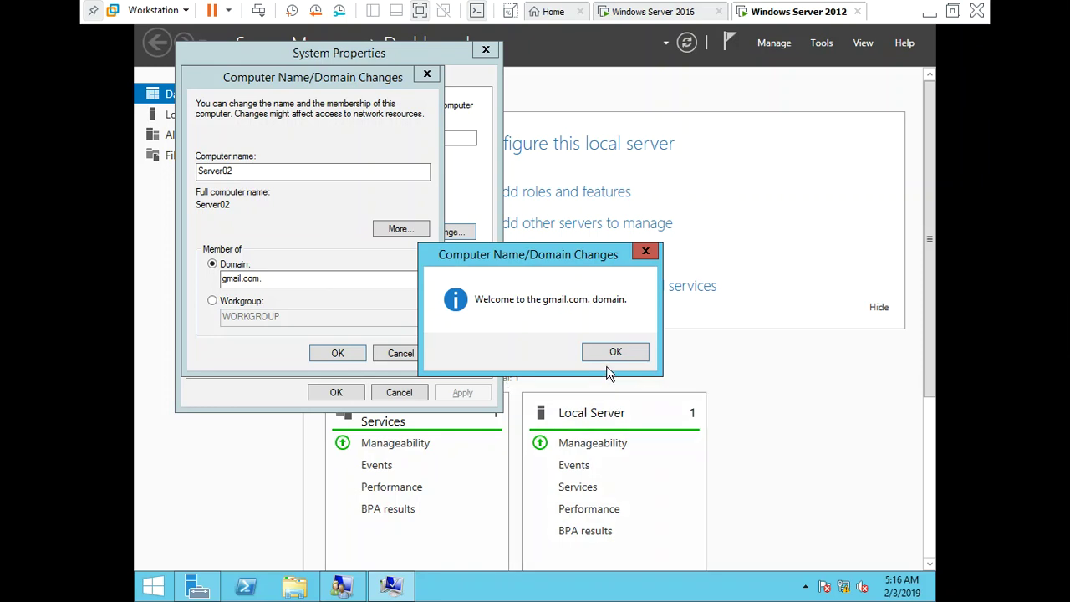
{"action": "left_click", "coordinate": [611, 351]}
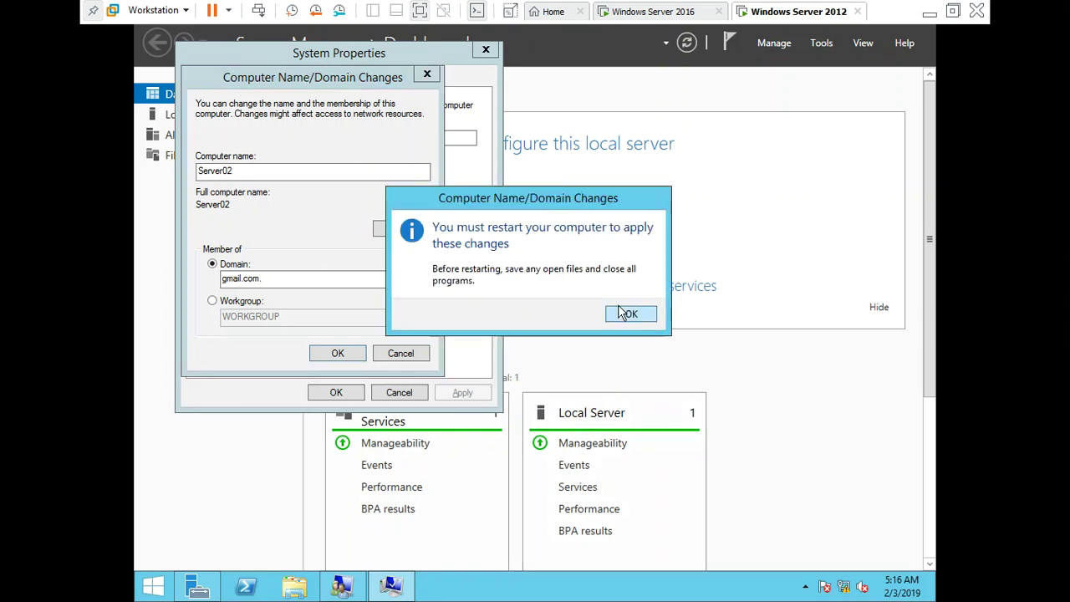
{"action": "left_click", "coordinate": [625, 314]}
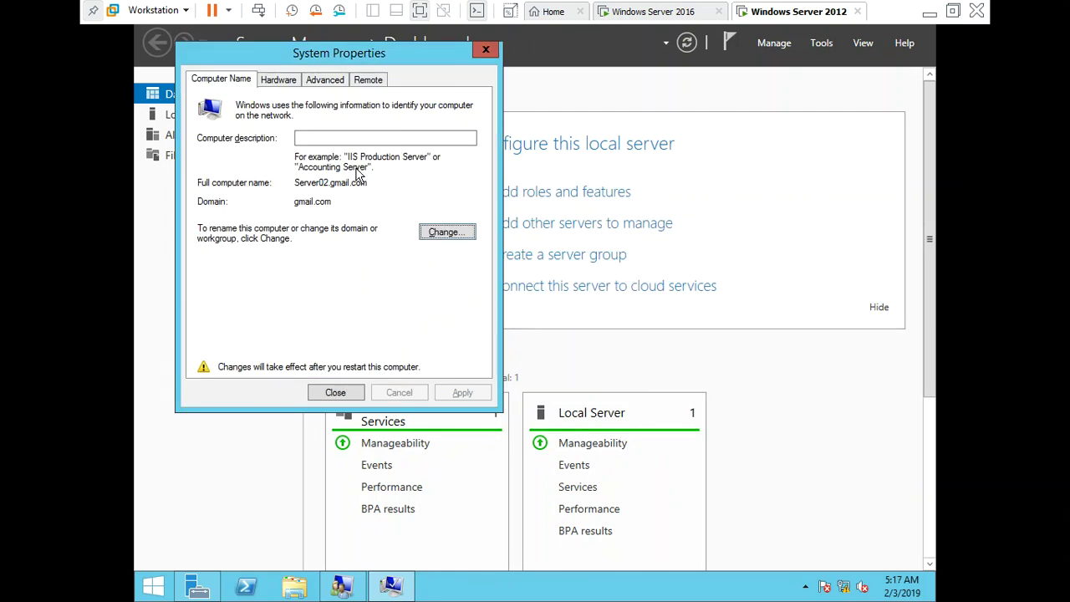
{"action": "left_click", "coordinate": [328, 392]}
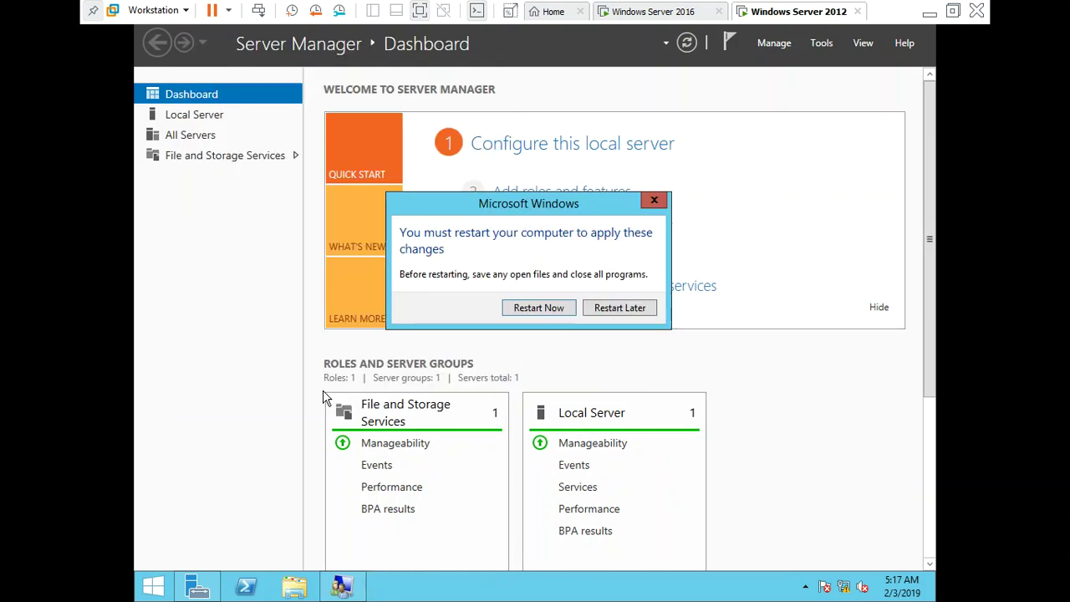
Restart Server02, then find the SERVER02 computer account in ADUC's Computers container on the 2016 VM
{"action": "left_click", "coordinate": [538, 308]}
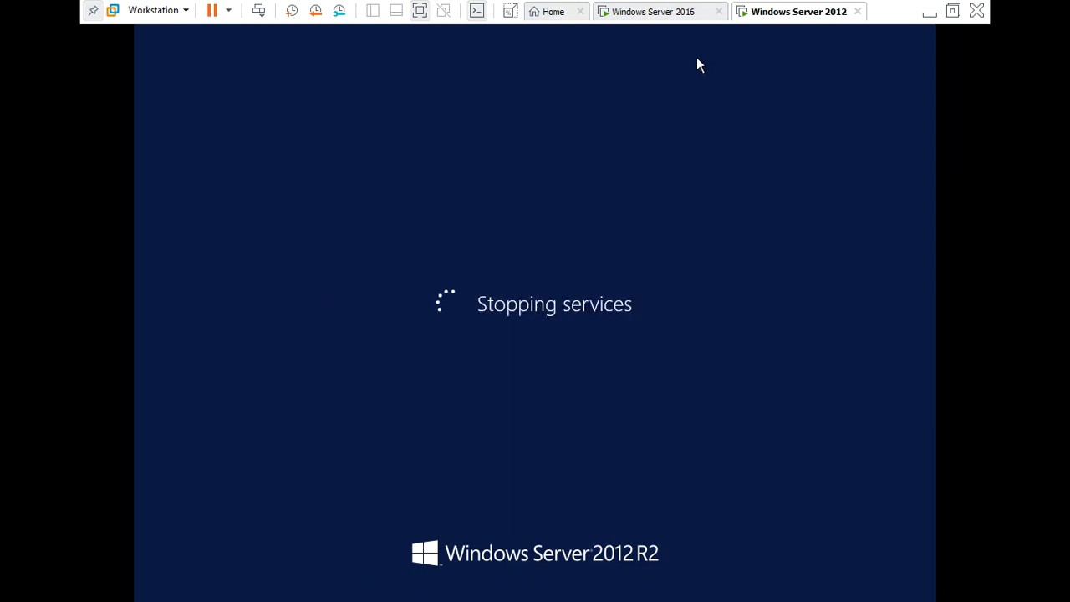
{"action": "left_click", "coordinate": [649, 15]}
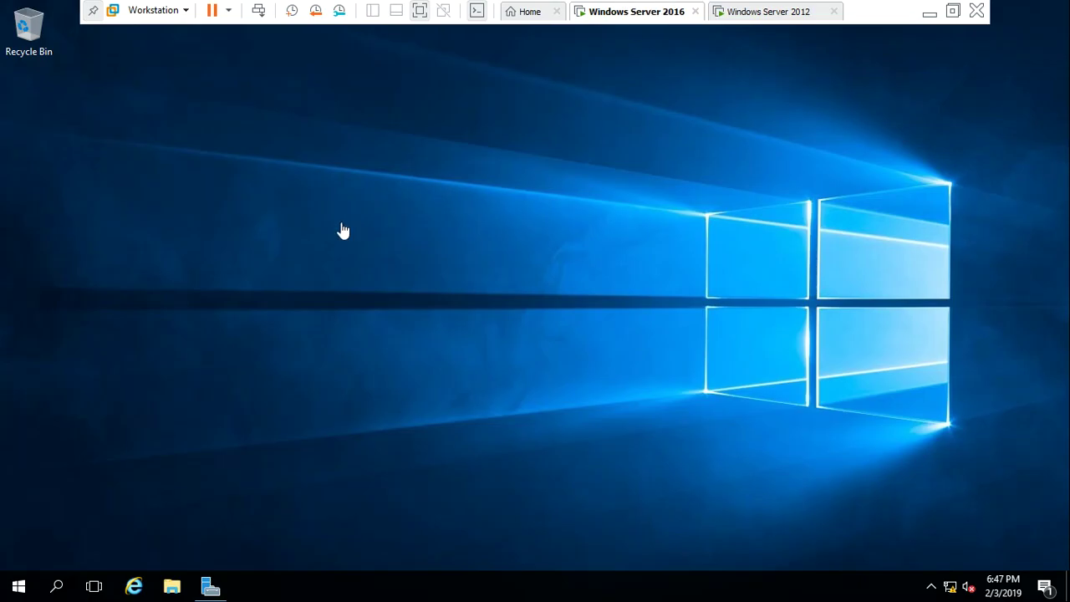
{"action": "left_click", "coordinate": [211, 588]}
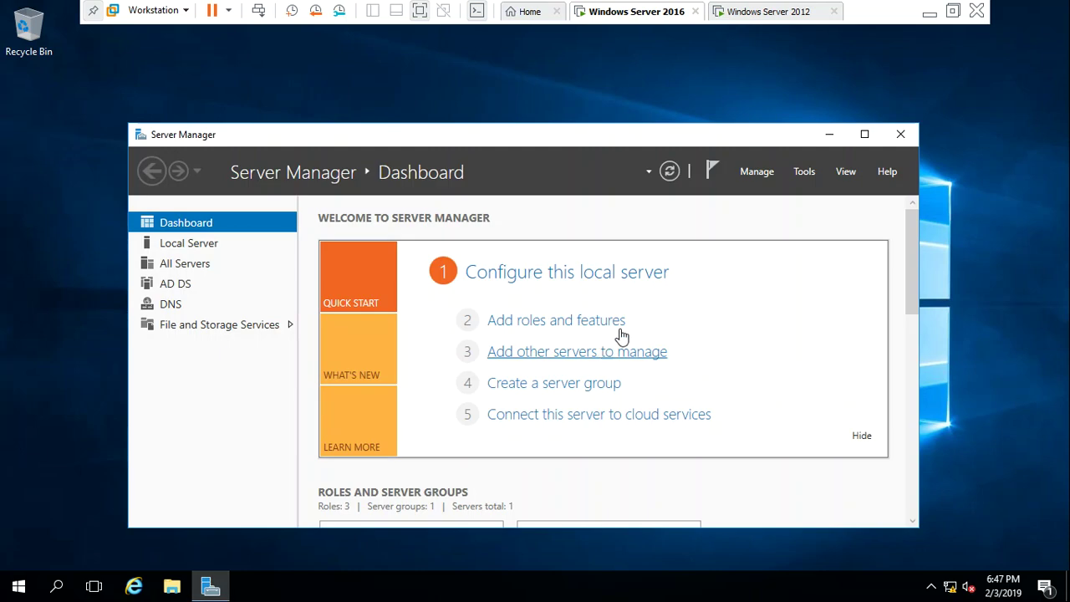
{"action": "left_click", "coordinate": [811, 170]}
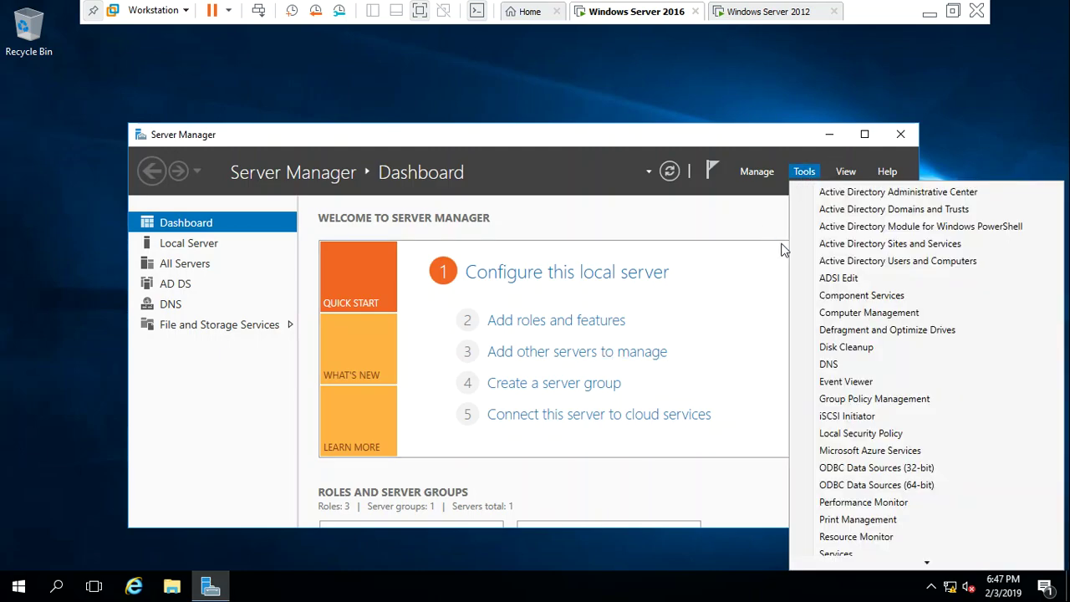
{"action": "left_click", "coordinate": [895, 261]}
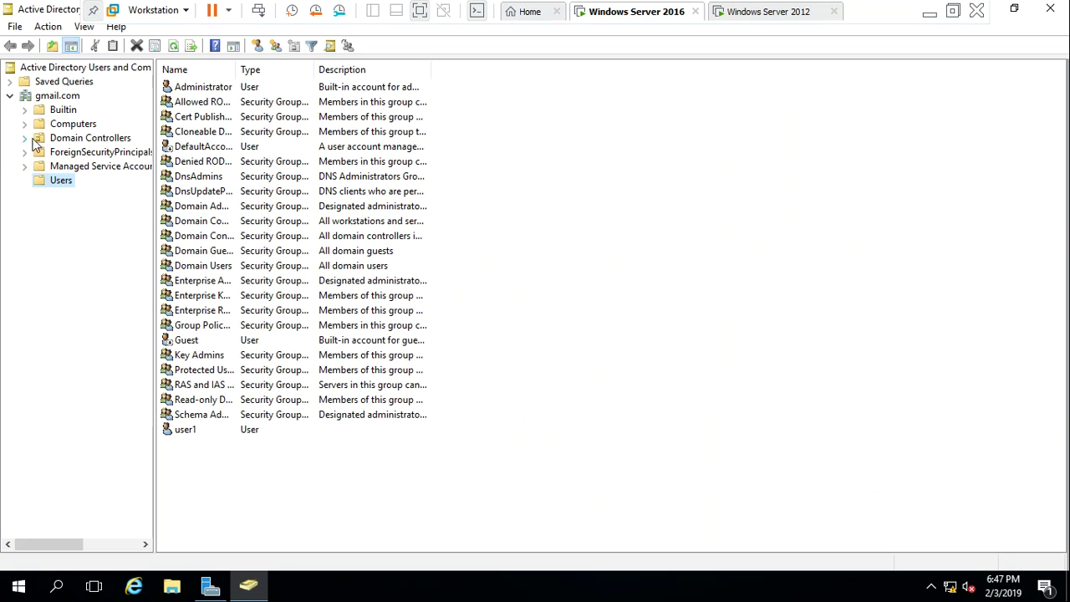
{"action": "left_click", "coordinate": [67, 125]}
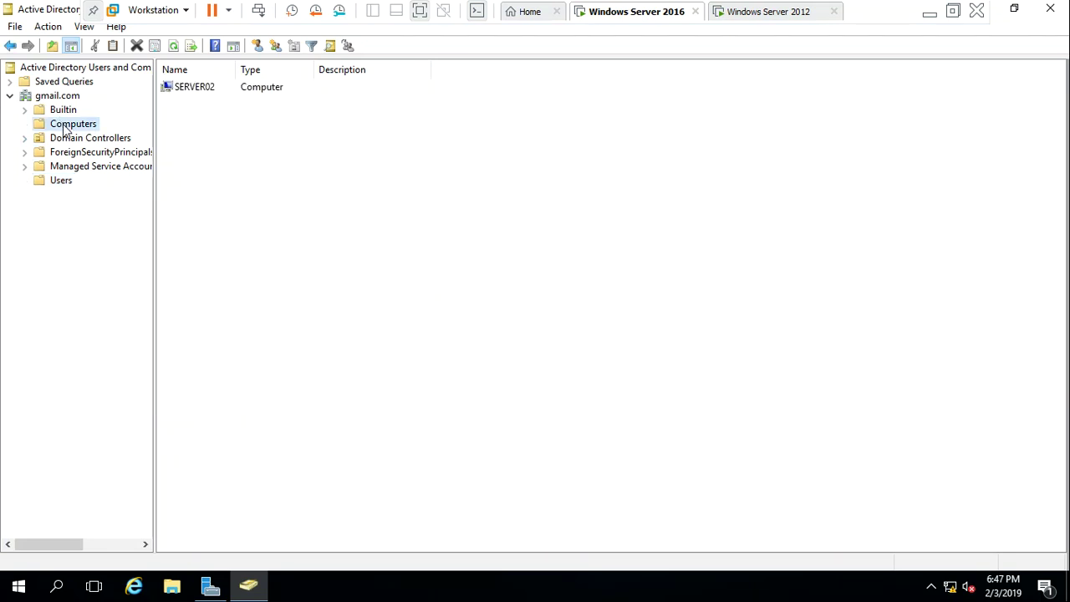
{"action": "left_click", "coordinate": [192, 90]}
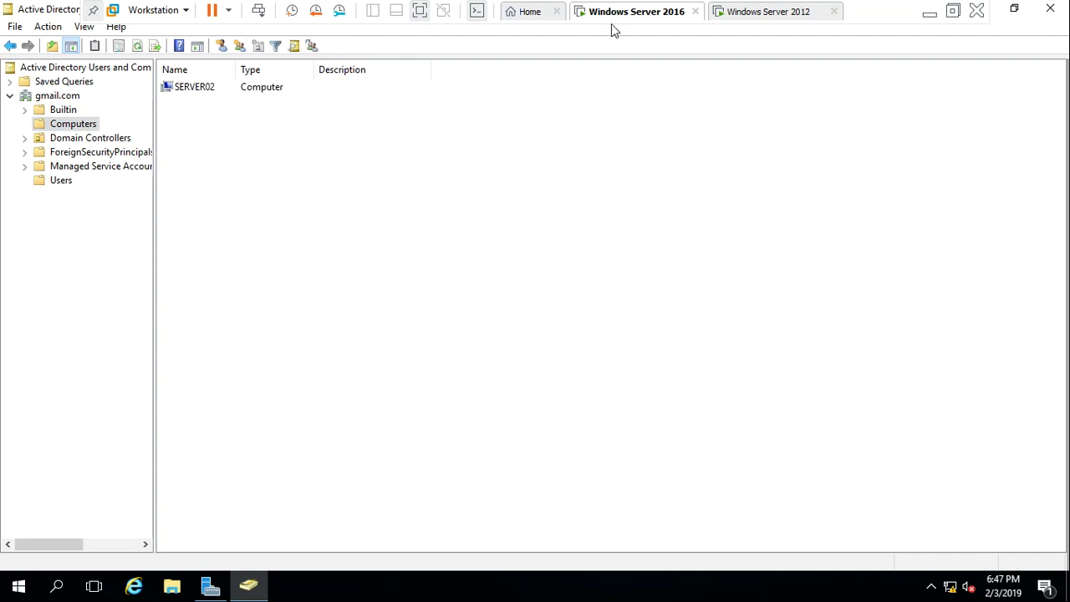
Check on the restarting Windows Server 2012 VM
{"action": "left_click", "coordinate": [724, 12]}
{"action": "left_click", "coordinate": [513, 198]}
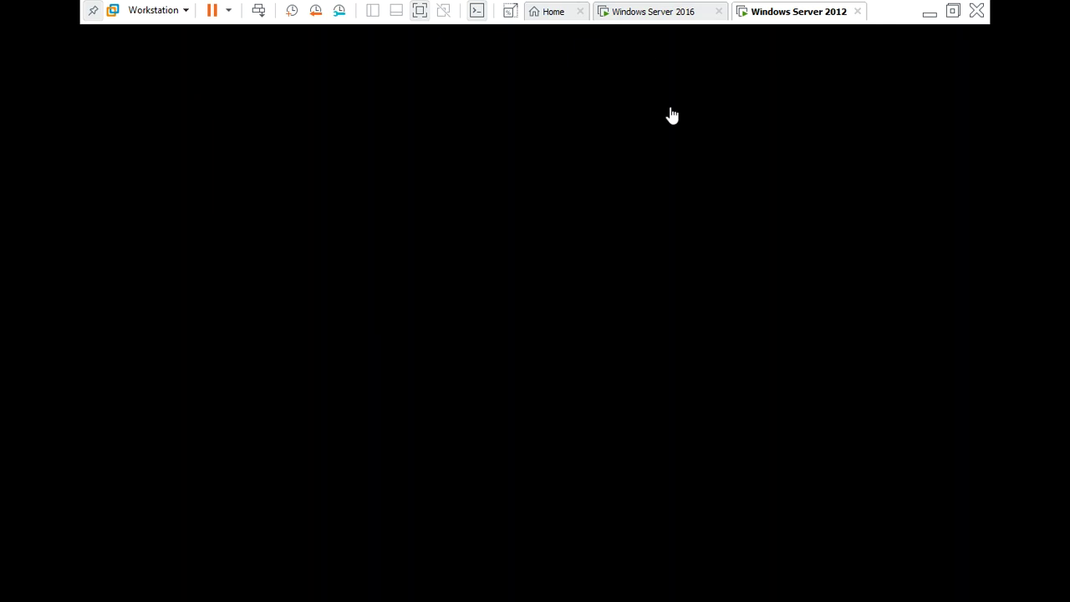
{"action": "middle_click", "coordinate": [640, 11]}
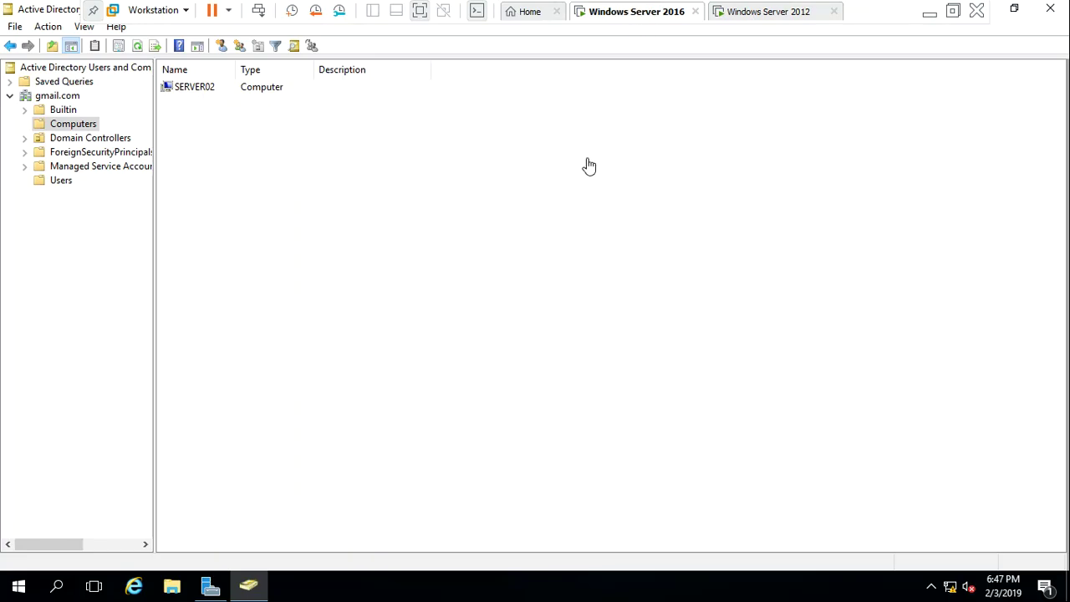
{"action": "left_click", "coordinate": [747, 17]}
{"action": "left_click", "coordinate": [535, 31]}
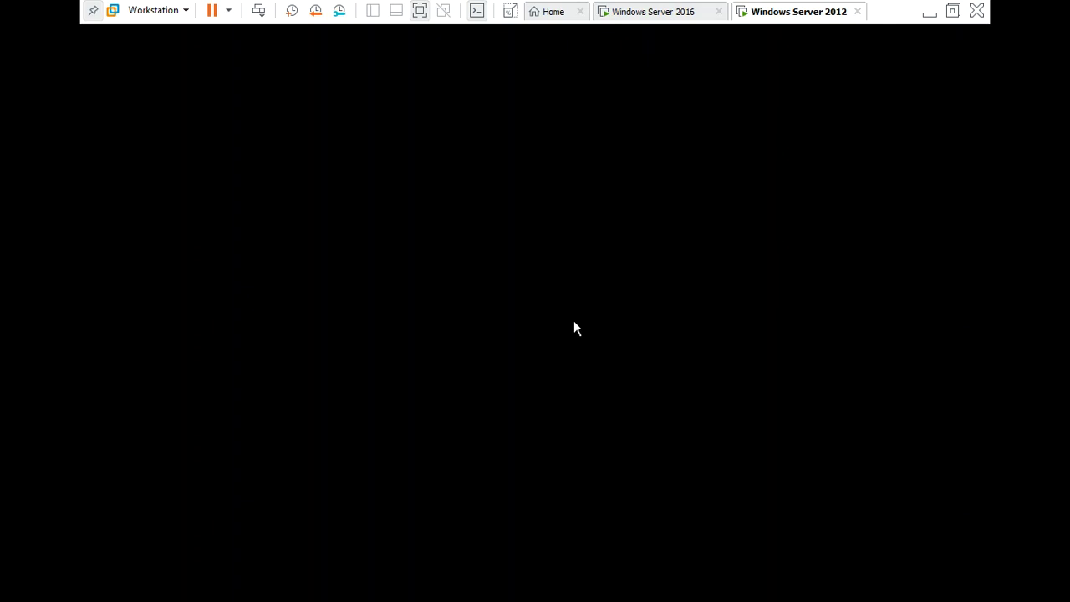
Back on the domain controller, refresh the Computers list and show the Users container
{"action": "left_click", "coordinate": [659, 19]}
{"action": "right_click", "coordinate": [438, 189]}
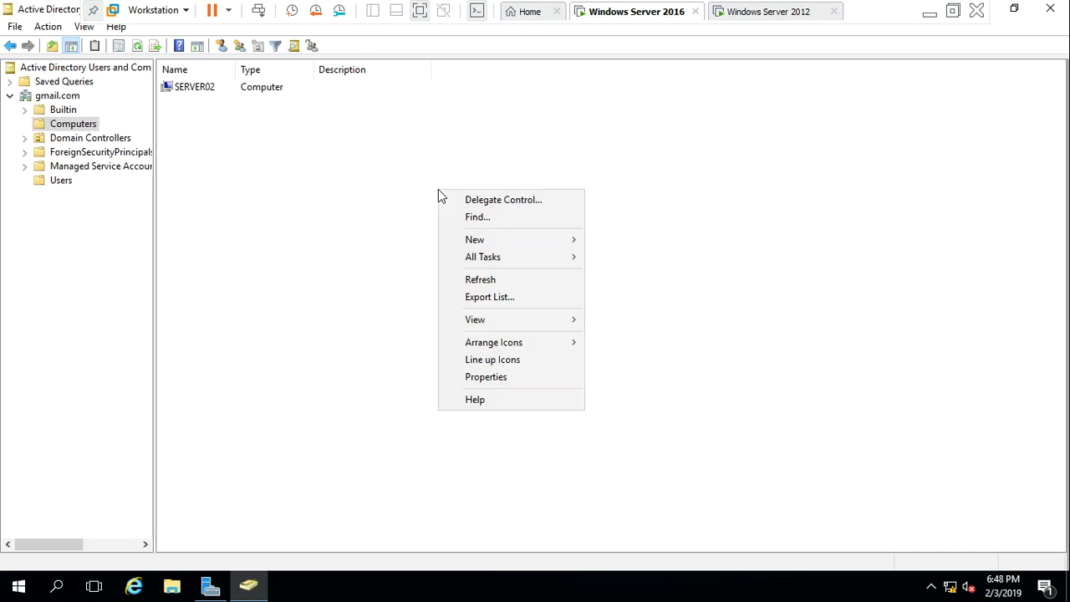
{"action": "left_click", "coordinate": [459, 286]}
{"action": "left_click", "coordinate": [61, 98]}
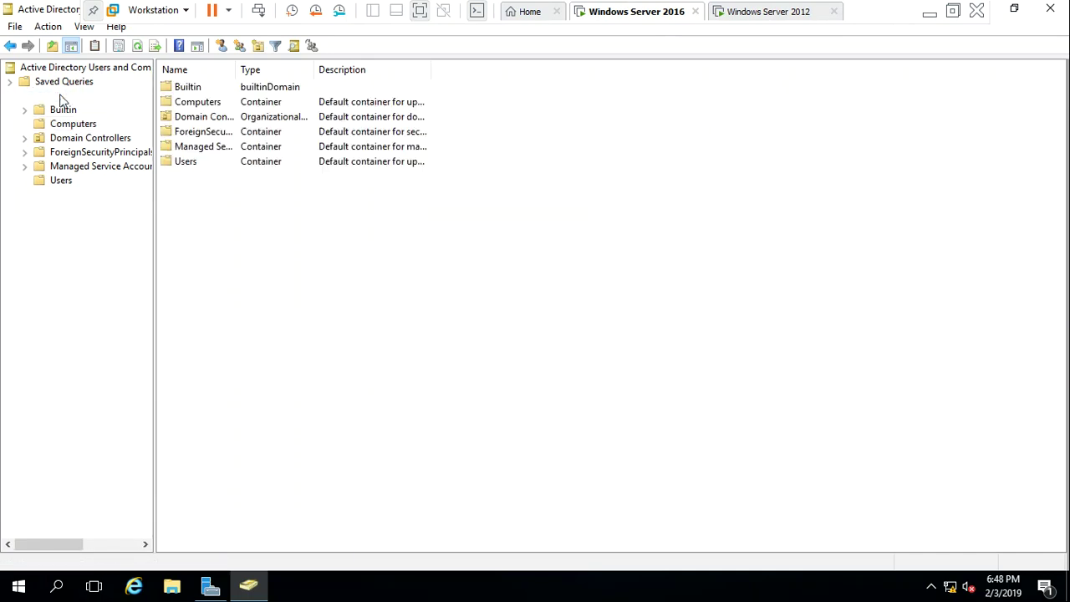
{"action": "left_click", "coordinate": [41, 180]}
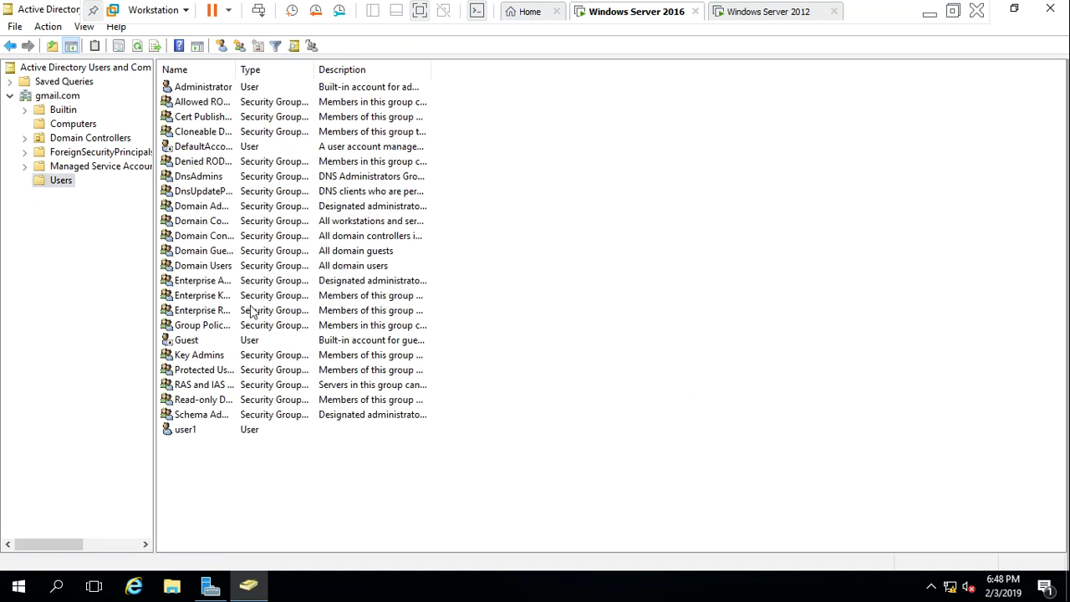
Sign in to Server02 as Other user user1 with the account's password
{"action": "left_click", "coordinate": [774, 12]}
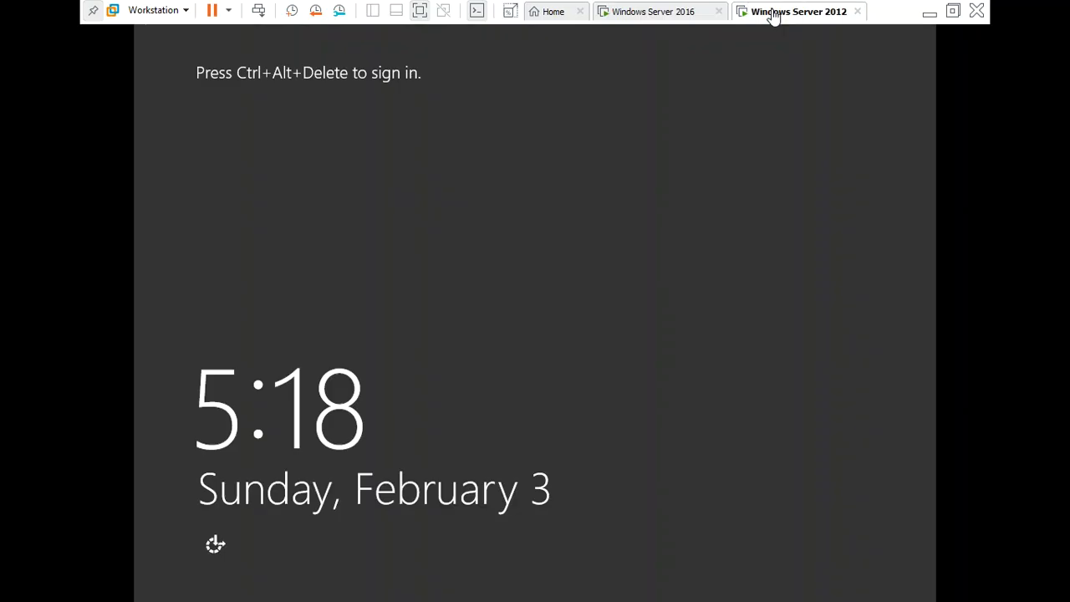
{"action": "left_click", "coordinate": [468, 265]}
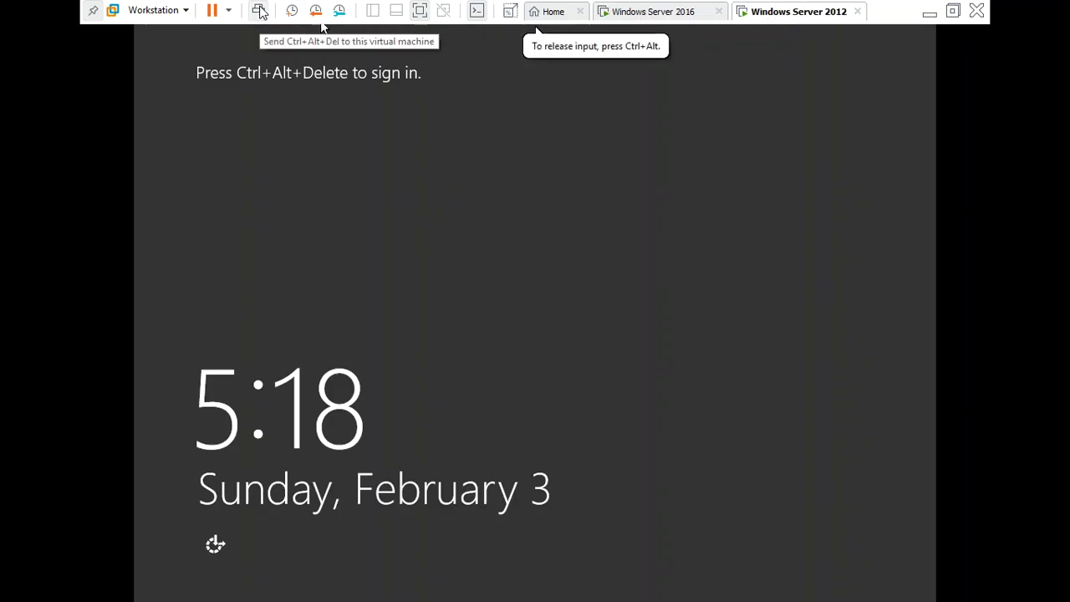
{"action": "left_click", "coordinate": [259, 10]}
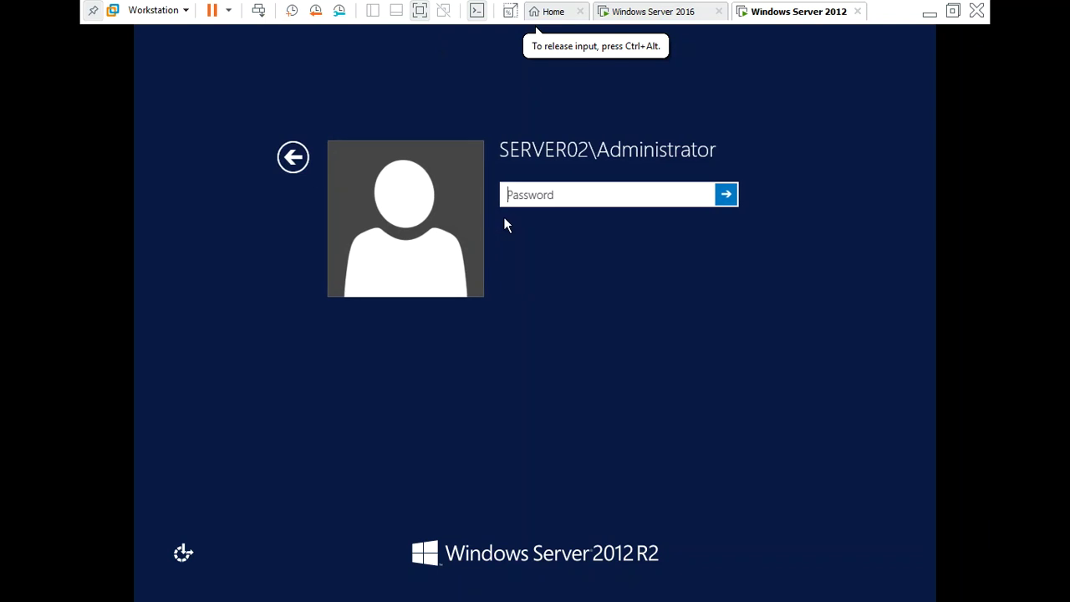
{"action": "left_click", "coordinate": [293, 163]}
{"action": "left_click", "coordinate": [628, 263]}
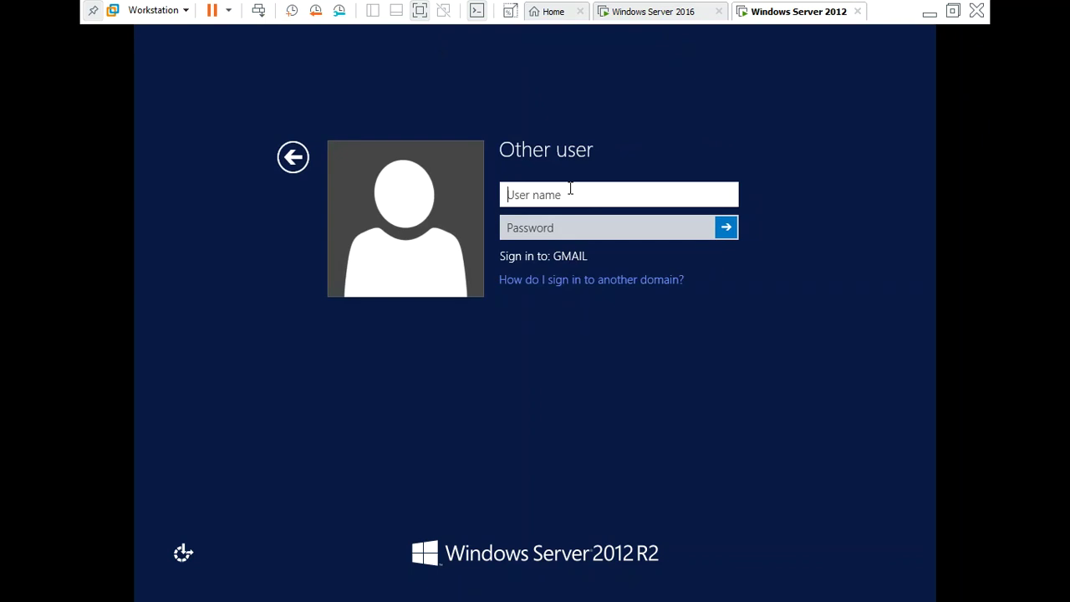
{"action": "type", "text": "user1"}
{"action": "key", "text": "Tab"}
{"action": "type", "text": "•••••••••"}
{"action": "key", "text": "Return"}
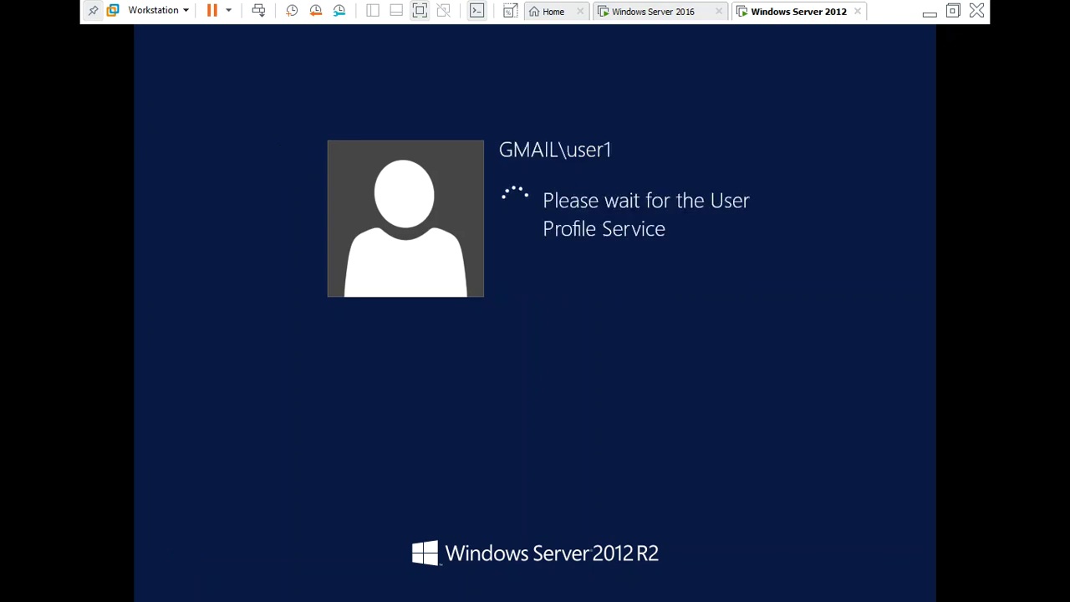
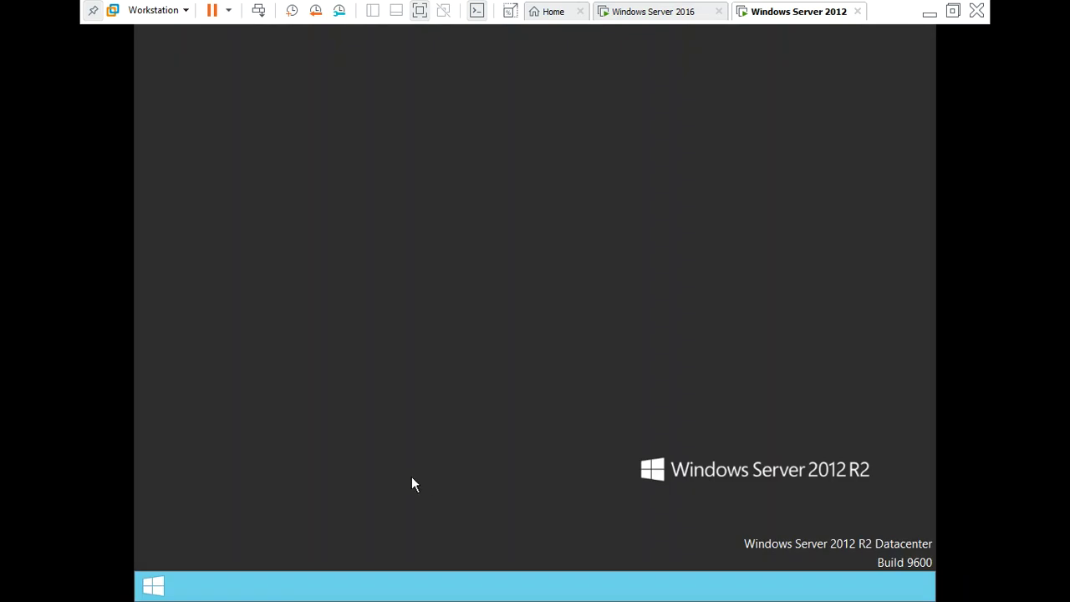
Sign user1 out of Windows Server 2012 from the Start screen's account tile
{"action": "left_click", "coordinate": [153, 586]}
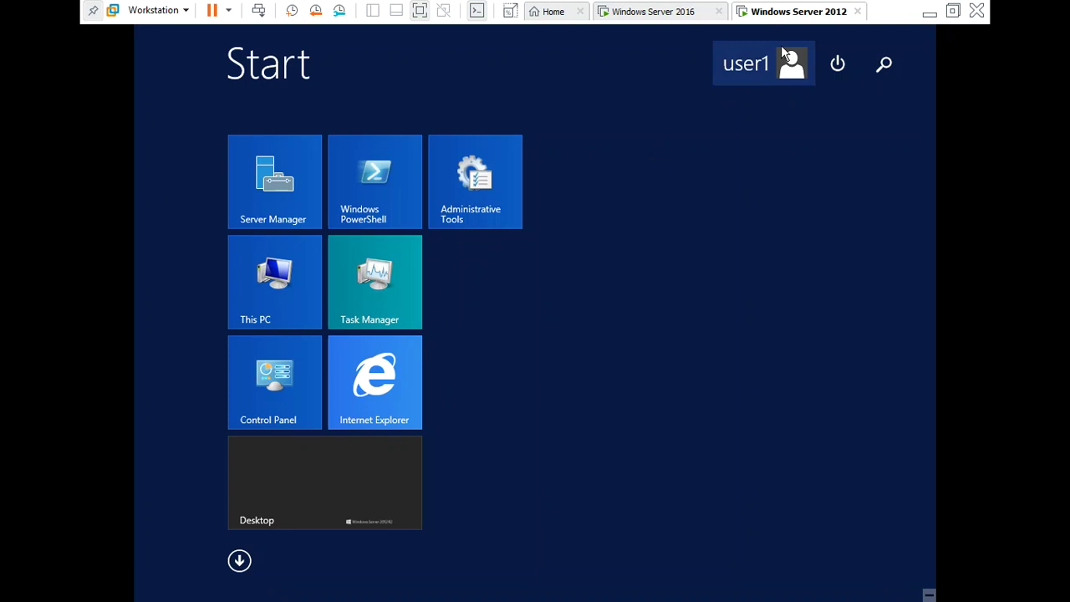
{"action": "left_click", "coordinate": [758, 74]}
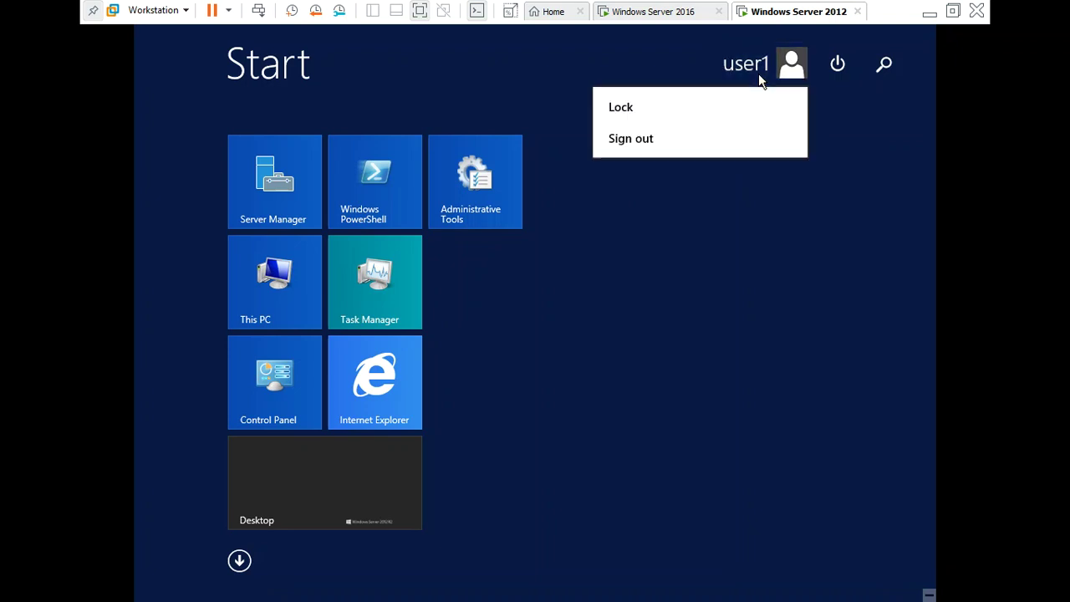
{"action": "left_click", "coordinate": [701, 139]}
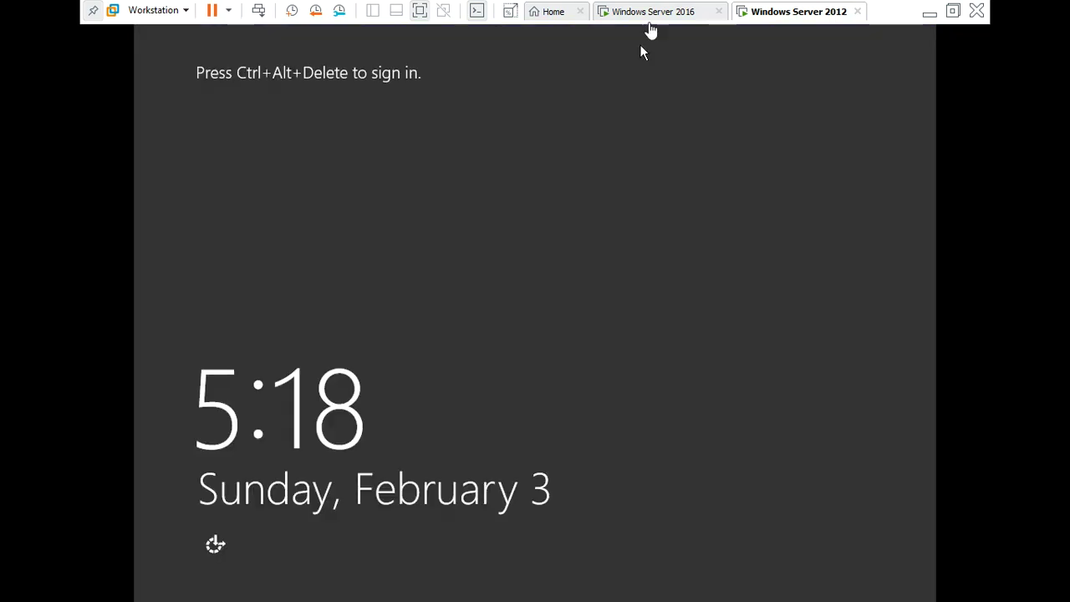
On the Windows Server 2016 machine, run 'cmd' from the Run box to lock the session
{"action": "left_click", "coordinate": [650, 17]}
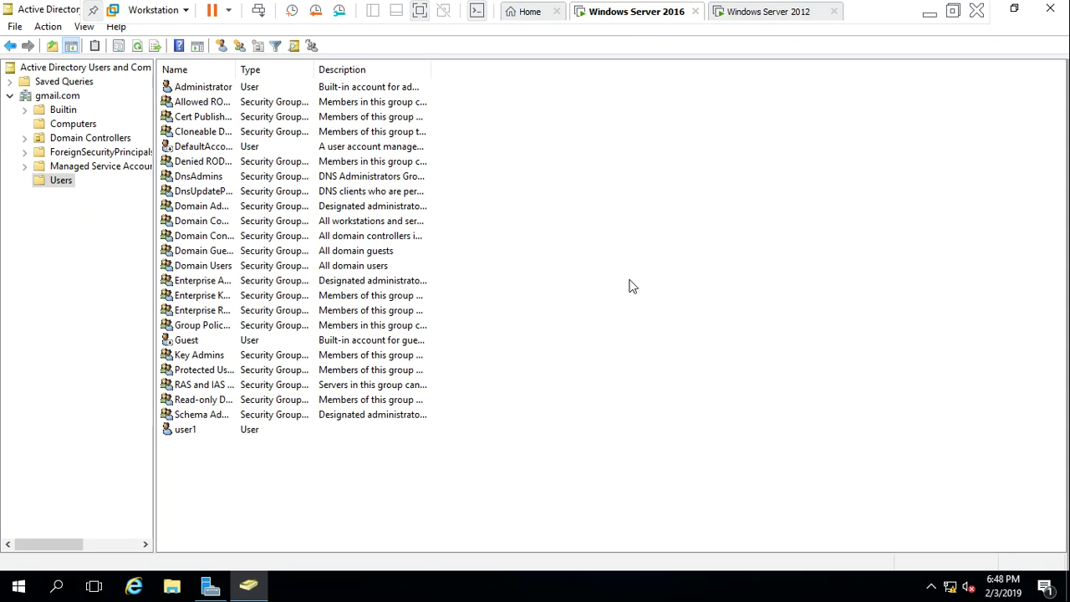
{"action": "left_click", "coordinate": [18, 587]}
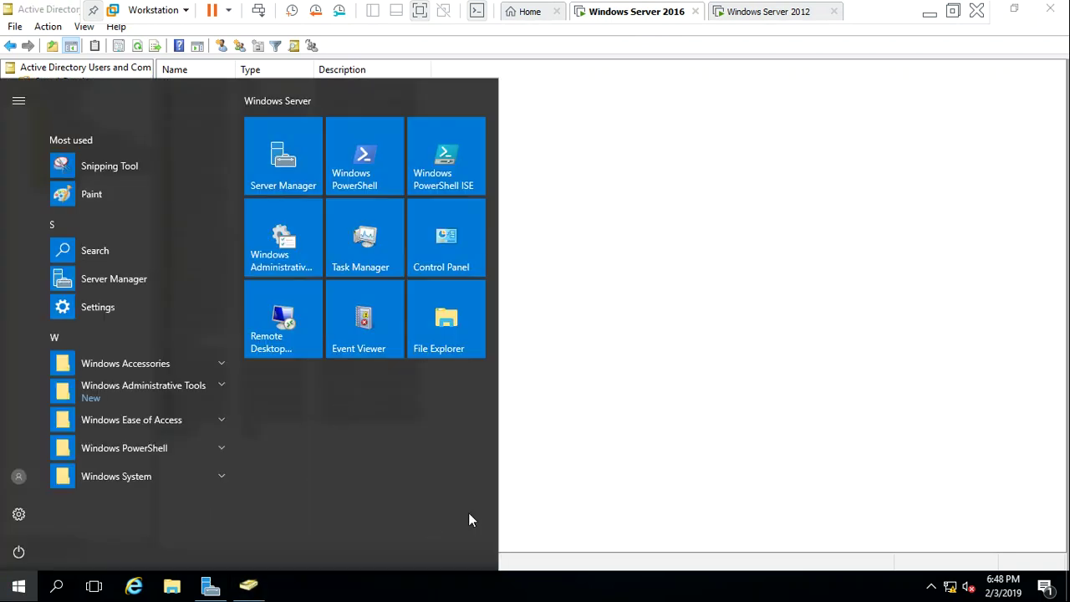
{"action": "key", "text": "super+r"}
{"action": "type", "text": "cmd"}
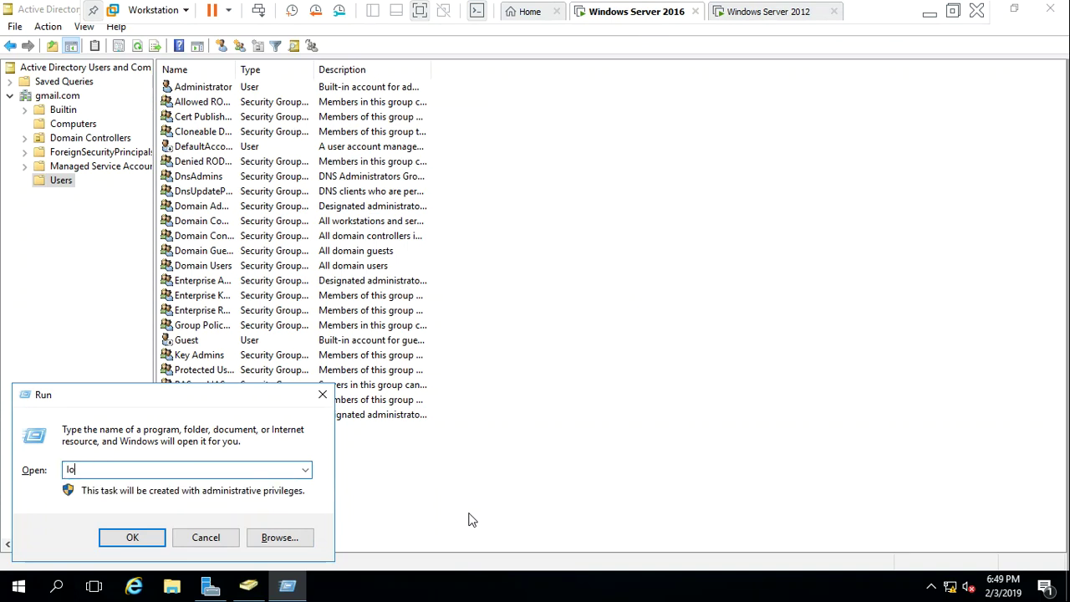
{"action": "key", "text": "Return"}
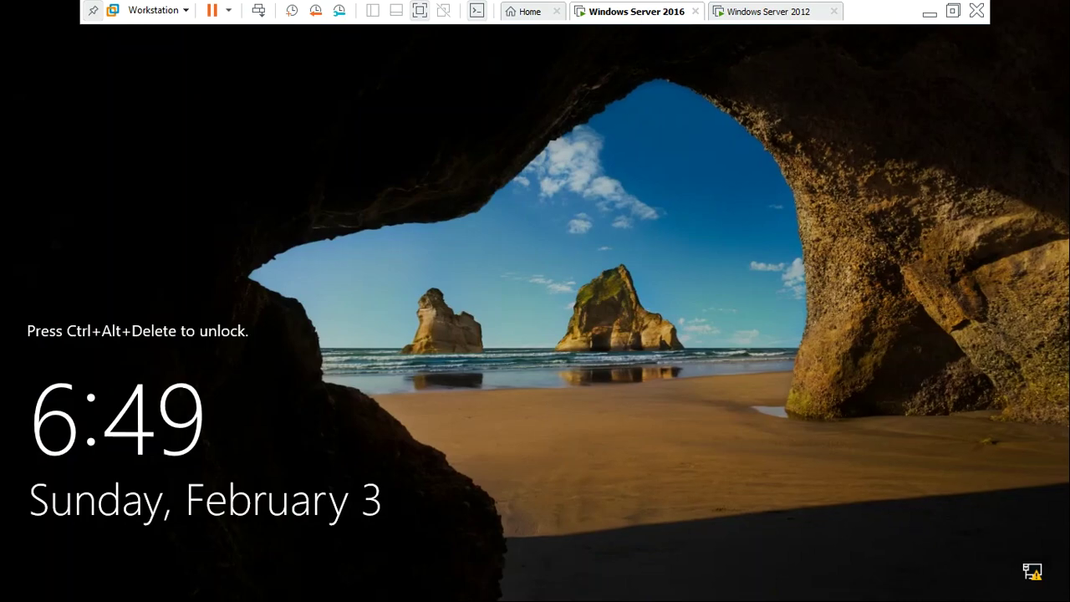
Attempt sign-in as user1 on Server 2016, dismiss the refusal, and return to Server 2012
{"action": "key", "text": "ctrl+alt+Insert"}
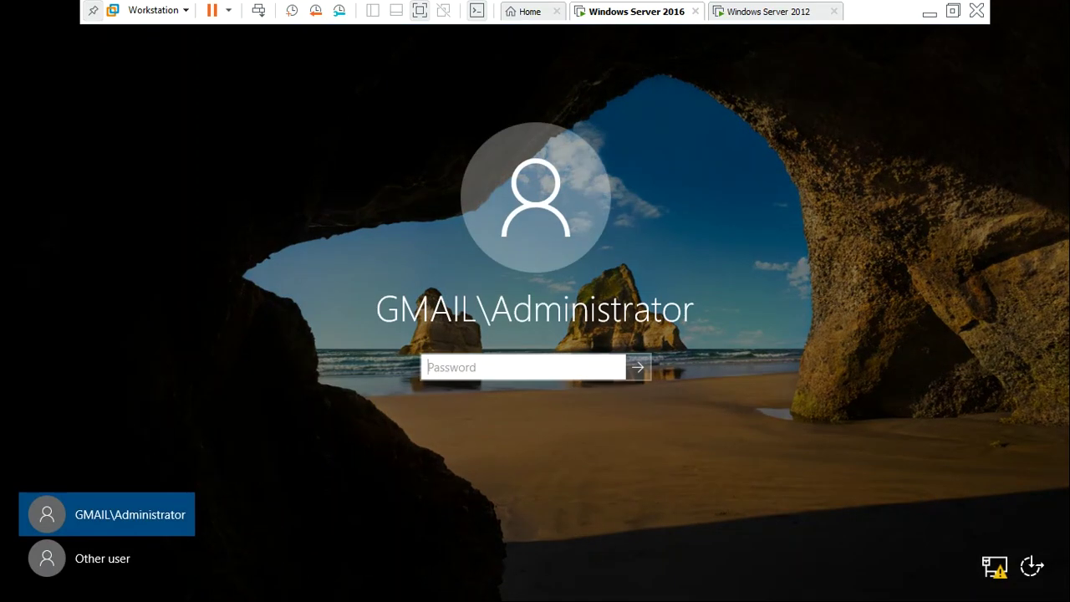
{"action": "left_click", "coordinate": [101, 560]}
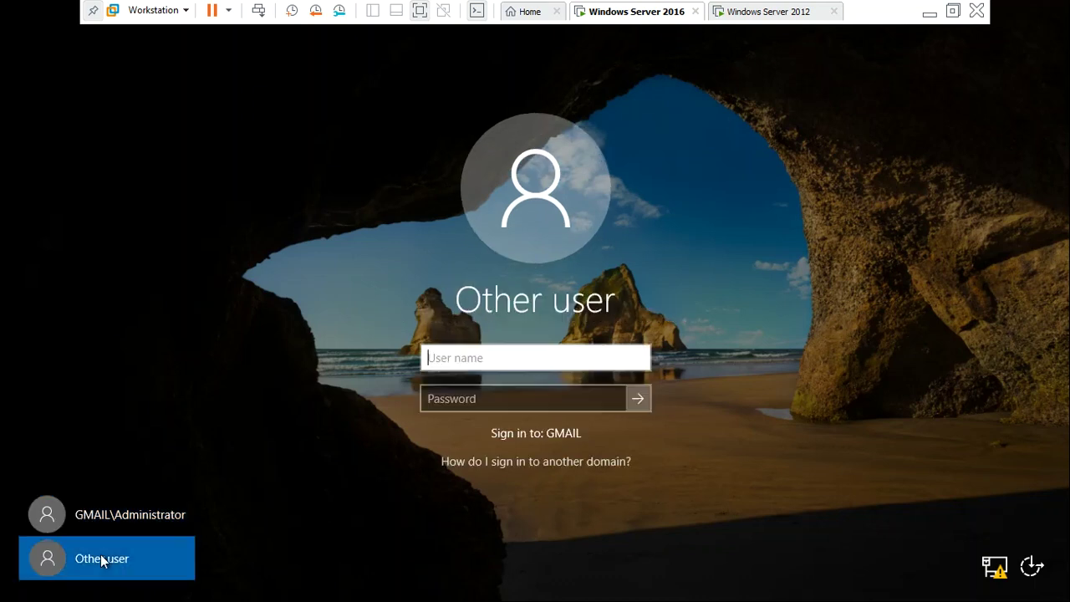
{"action": "type", "text": "user1"}
{"action": "key", "text": "Tab"}
{"action": "type", "text": "••••••••••"}
{"action": "key", "text": "Return"}
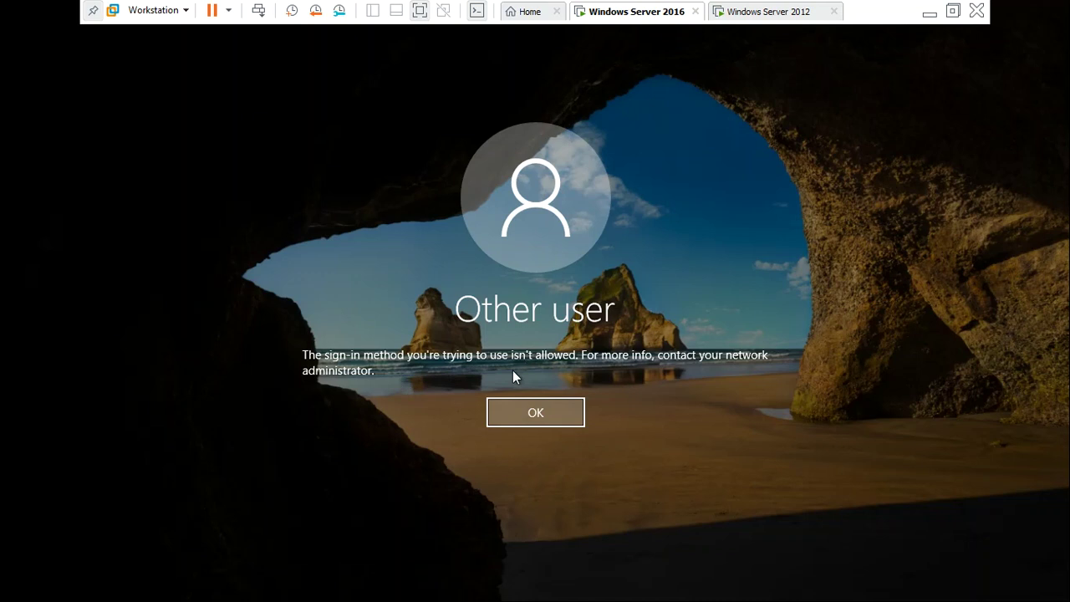
{"action": "left_click", "coordinate": [532, 417]}
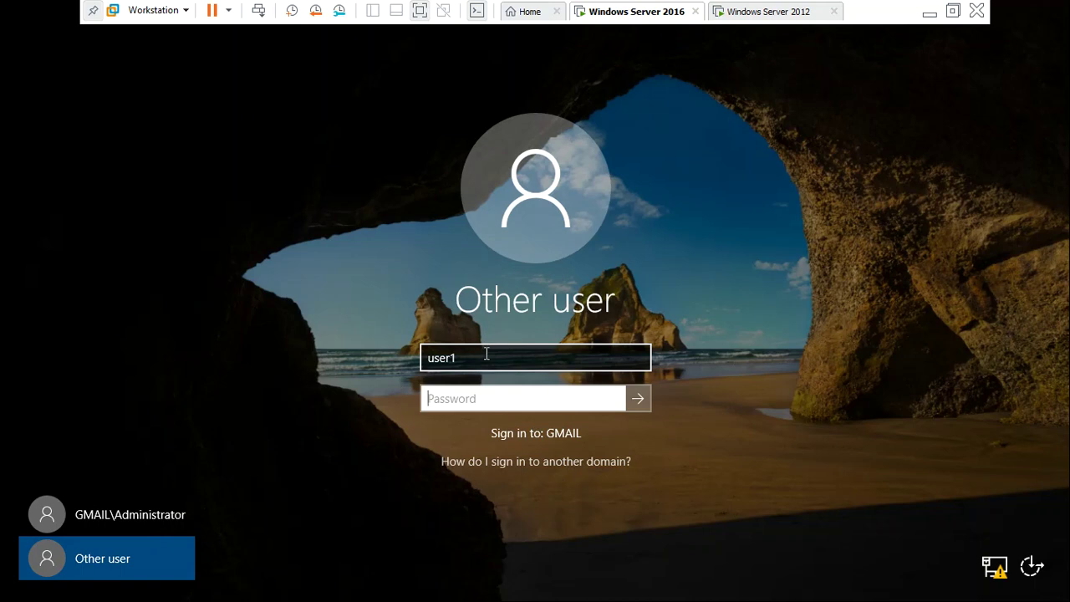
{"action": "left_click", "coordinate": [764, 12]}
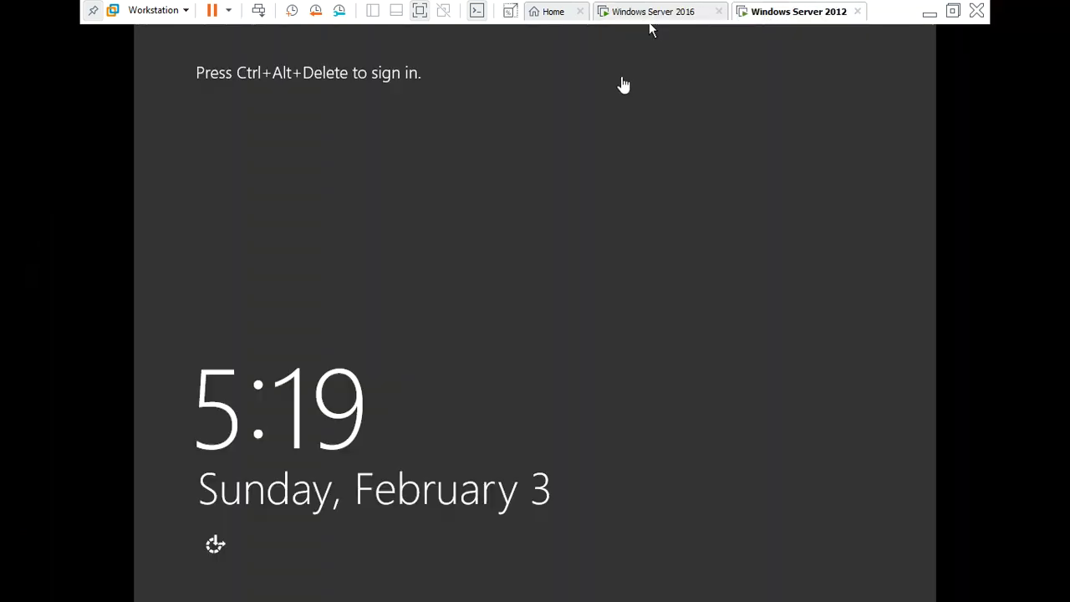
Select the Windows Server 2016 tab and minimize VMware to show the host desktop
{"action": "left_click", "coordinate": [684, 9]}
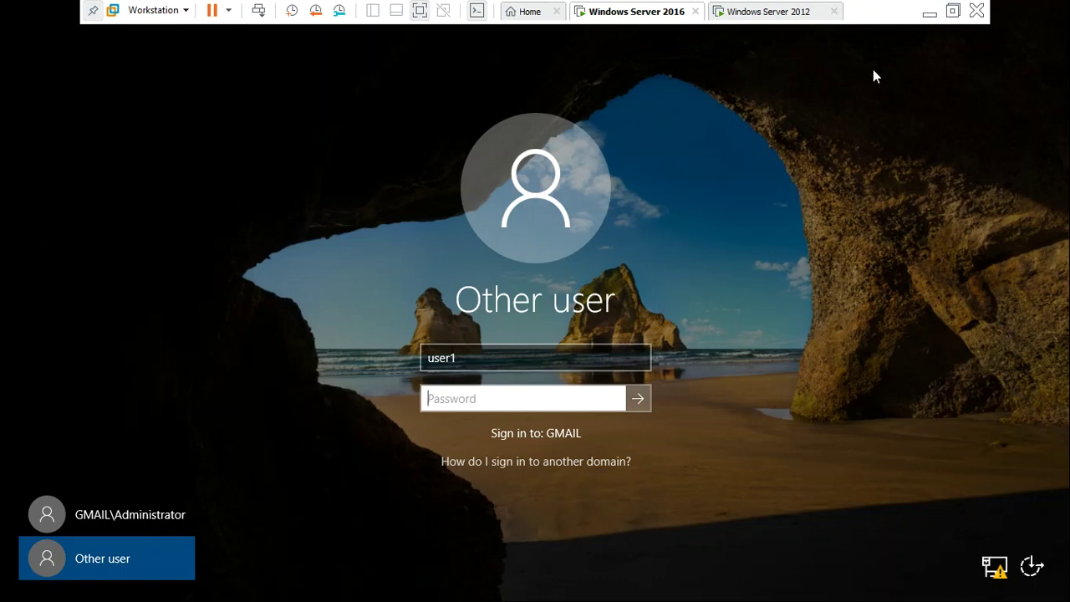
{"action": "left_click", "coordinate": [938, 14]}
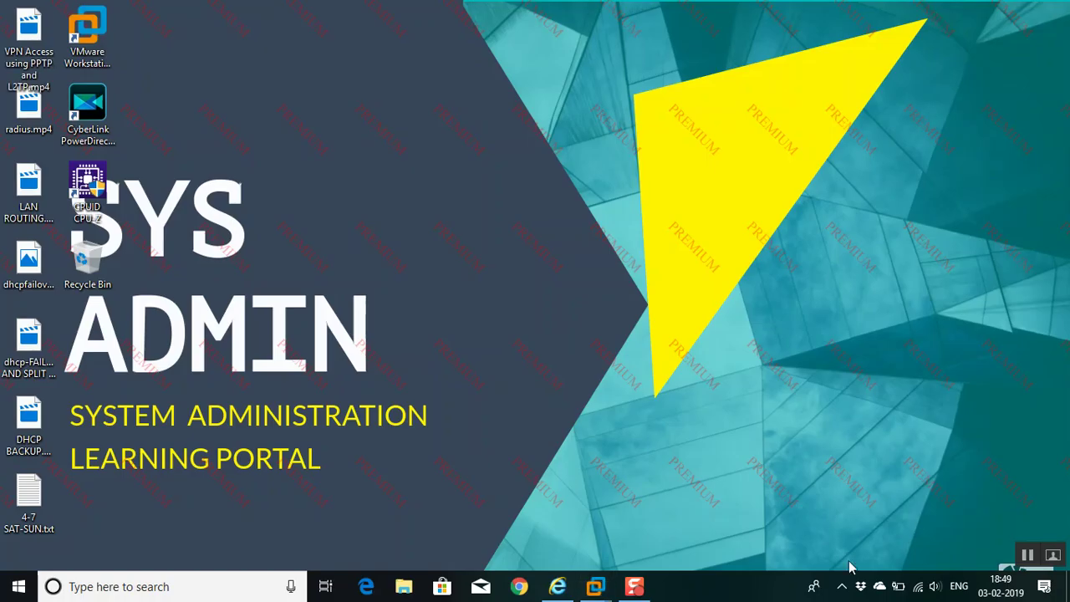